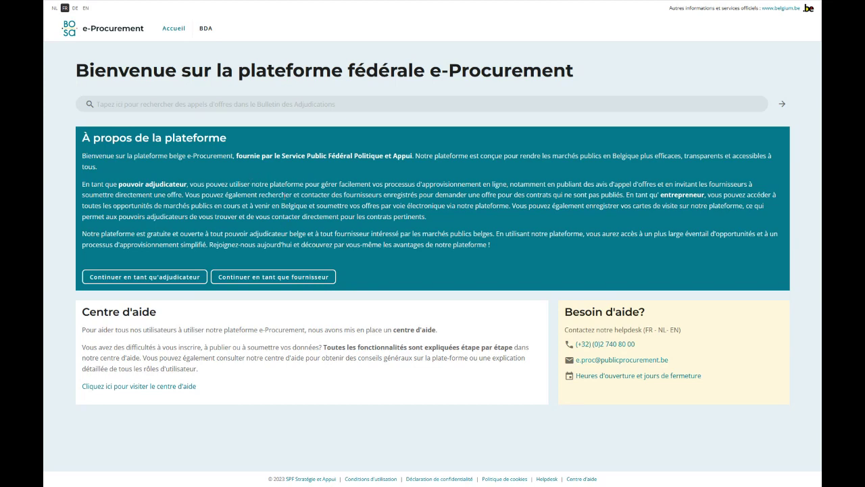
Continue as a supplier and open the 'Enregistrement' link for new users.
left_click(259, 282)
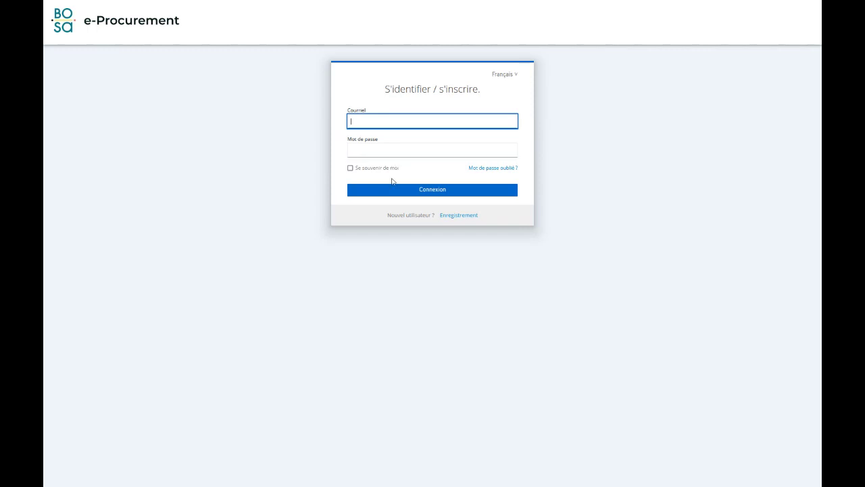
left_click(455, 215)
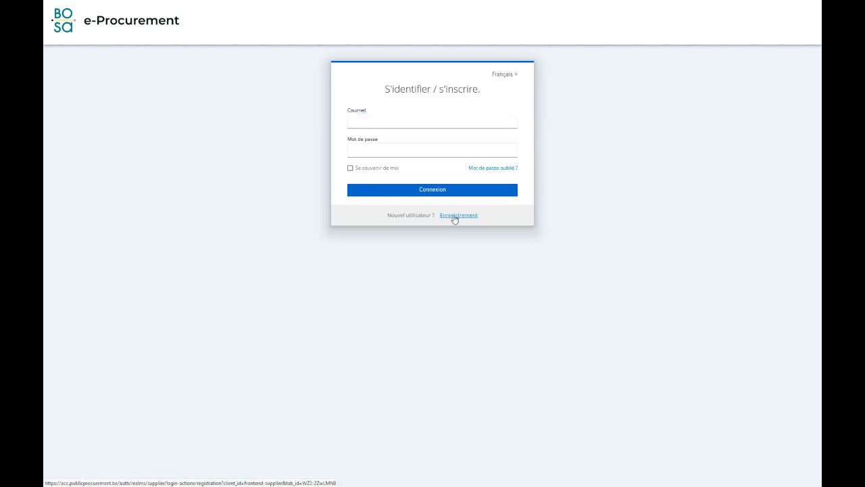
Fill in the user's first name, last name, e-mail and a password with confirmation, then submit.
left_click(361, 123)
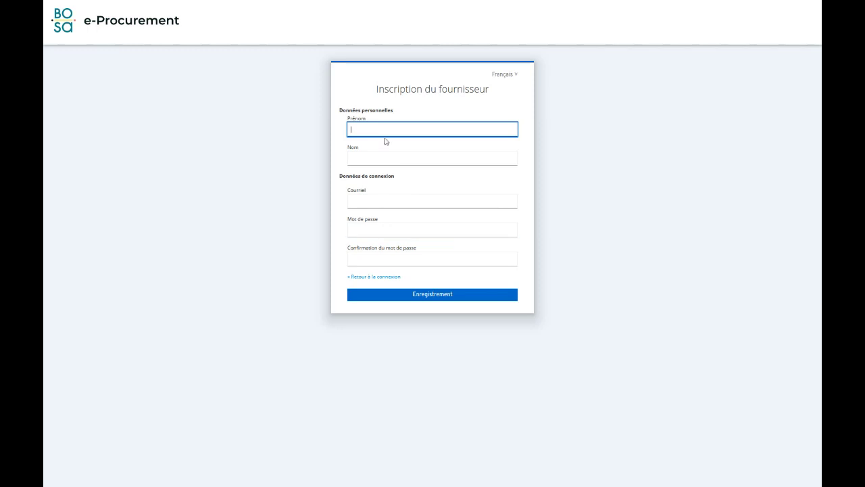
key("Tab")
key("Tab")
key("Tab")
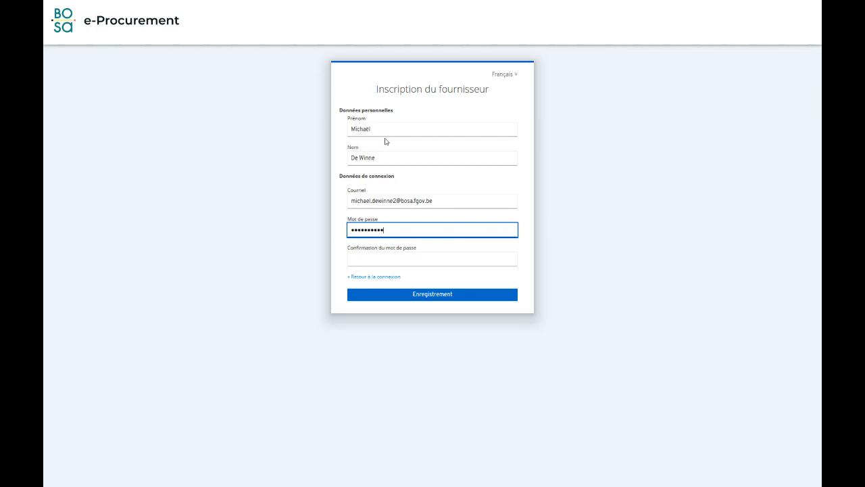
type("•••")
key("Tab")
type("•••••••••••••")
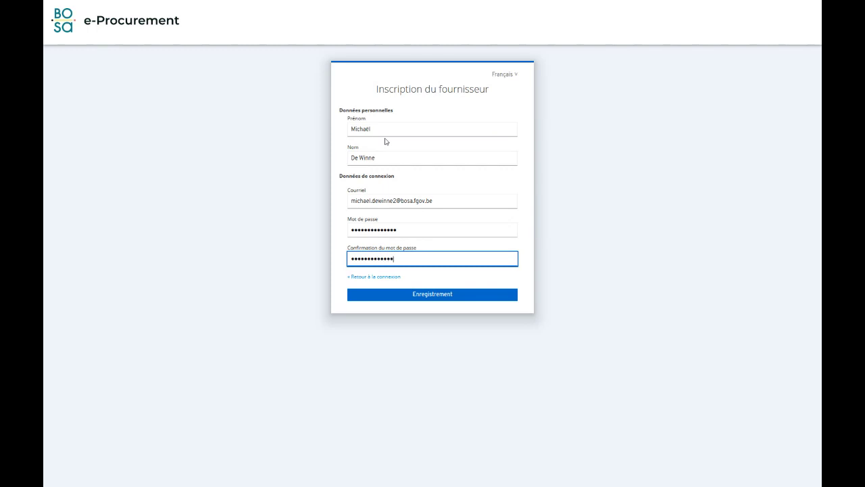
left_click(414, 301)
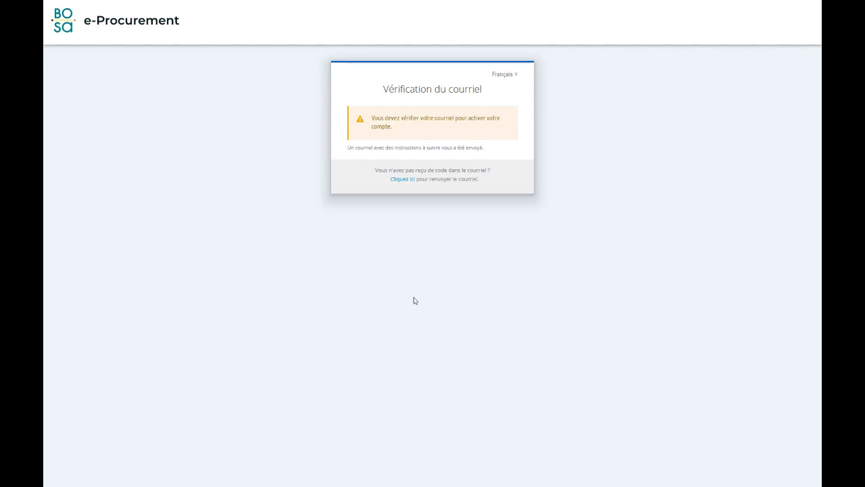
In MailCatcher, refresh and follow the link in 'Activation du compte e-Procurement'.
key("ctrl+Tab")
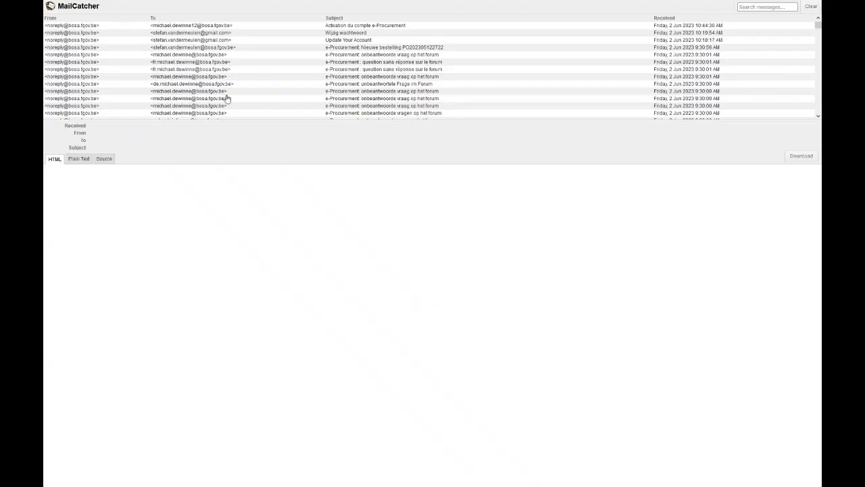
key("F5")
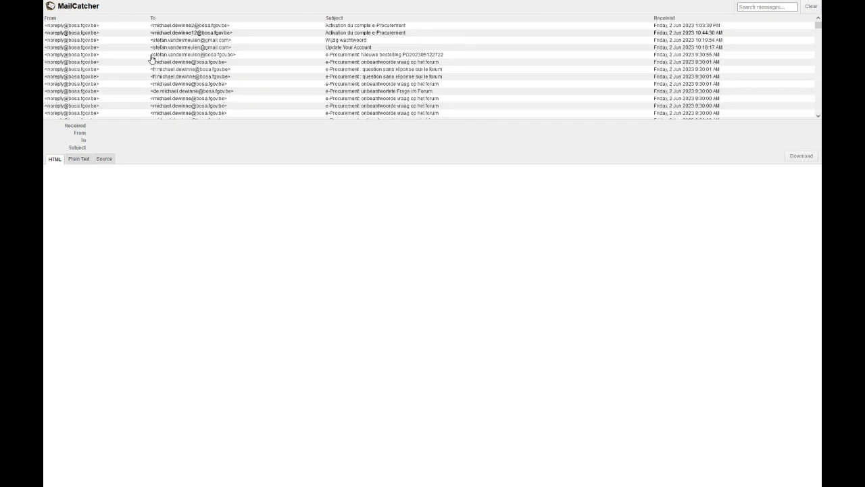
left_click(203, 26)
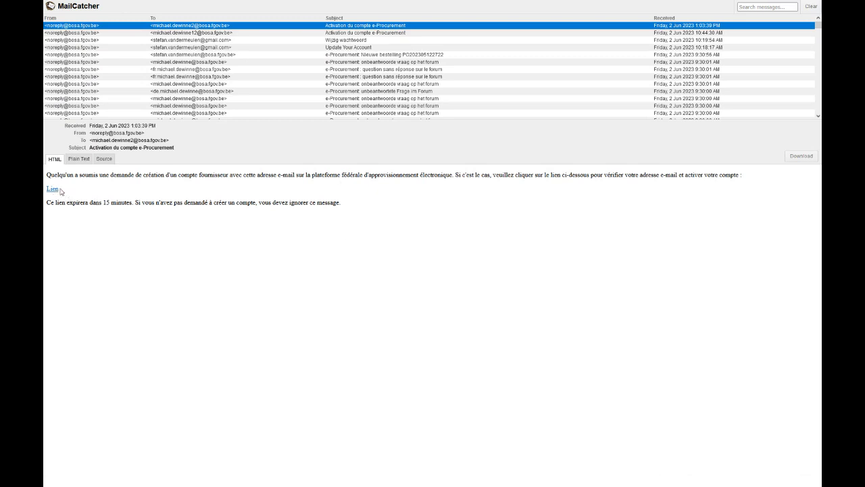
left_click(52, 190)
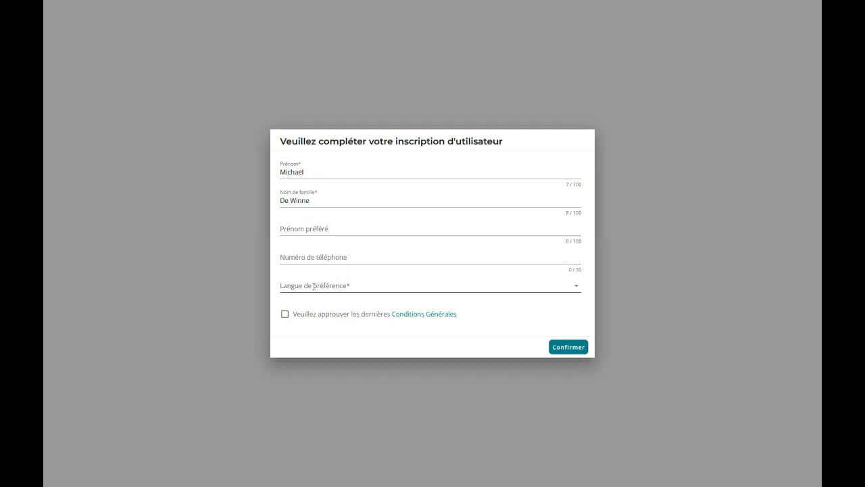
Choose FR as preferred language, accept the Conditions Générales and confirm.
left_click(325, 285)
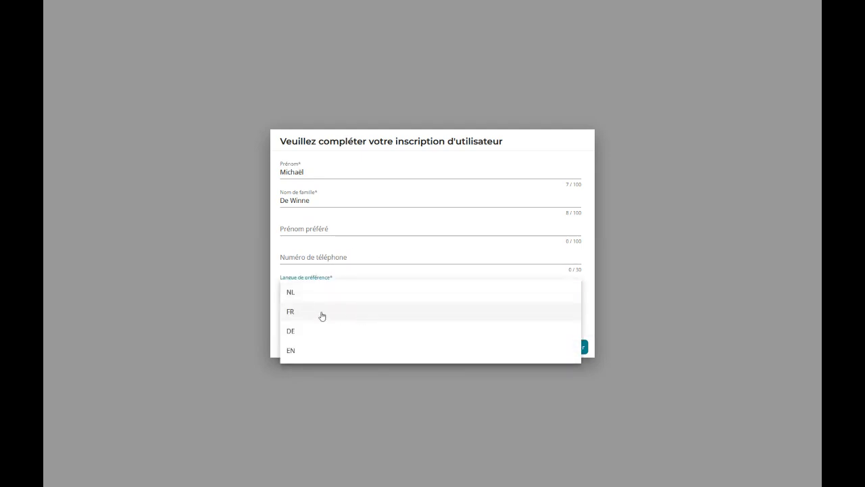
left_click(322, 315)
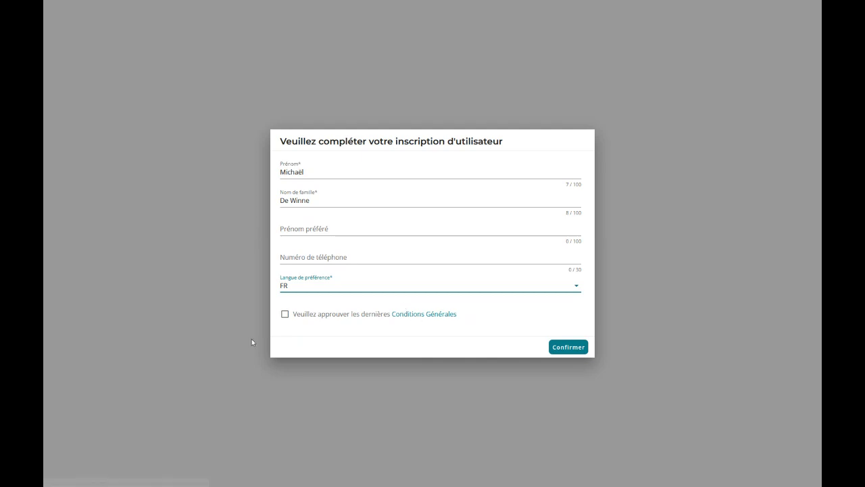
left_click(284, 314)
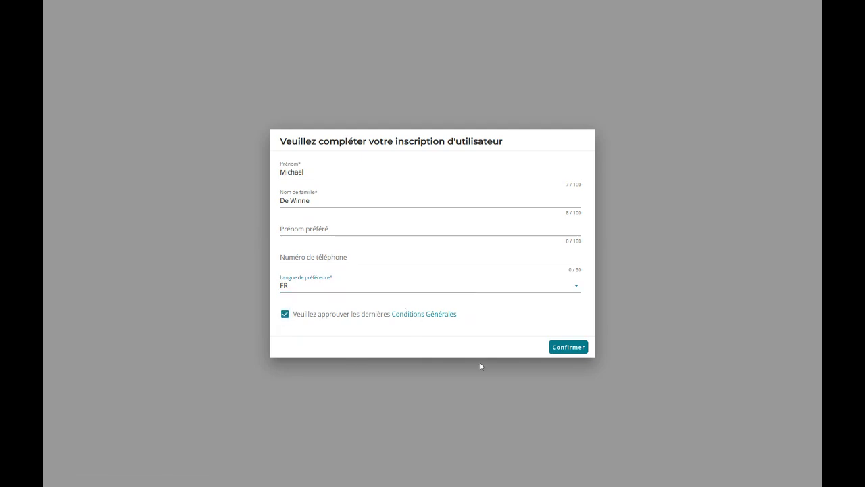
left_click(562, 350)
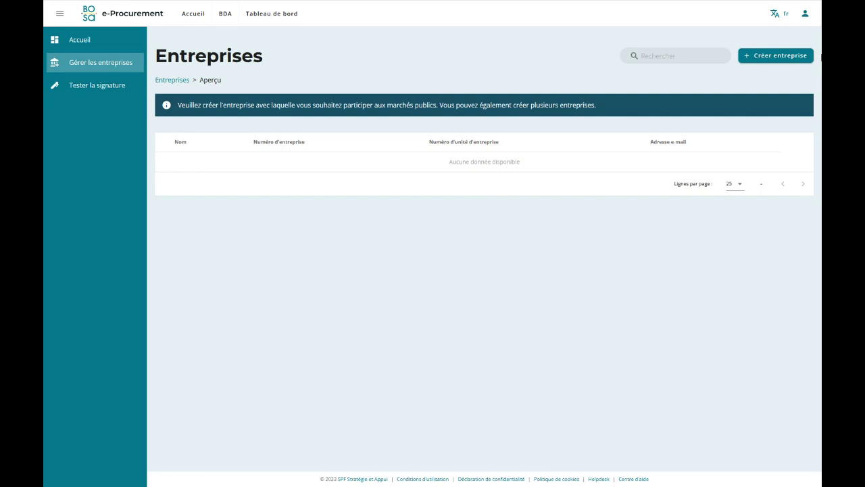
Open the Créer entreprise form, review its three steps and enter the alias 'Ordi pour tous'.
left_click(770, 61)
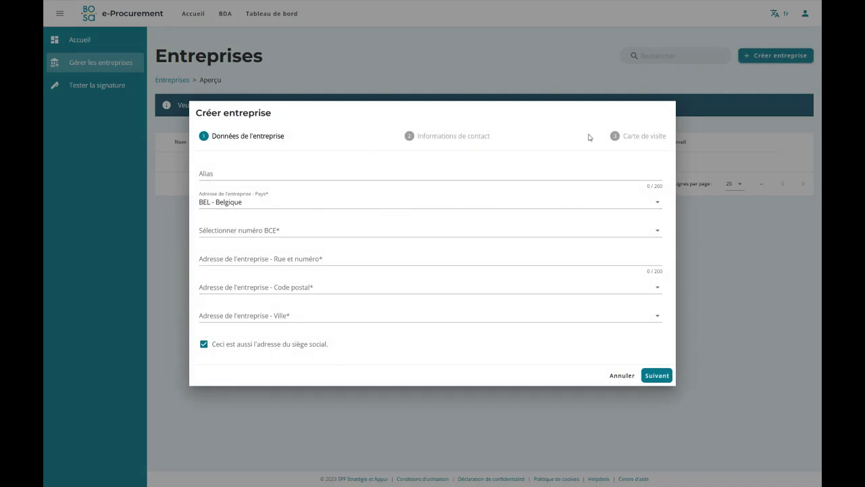
left_click_drag(214, 136, 290, 141)
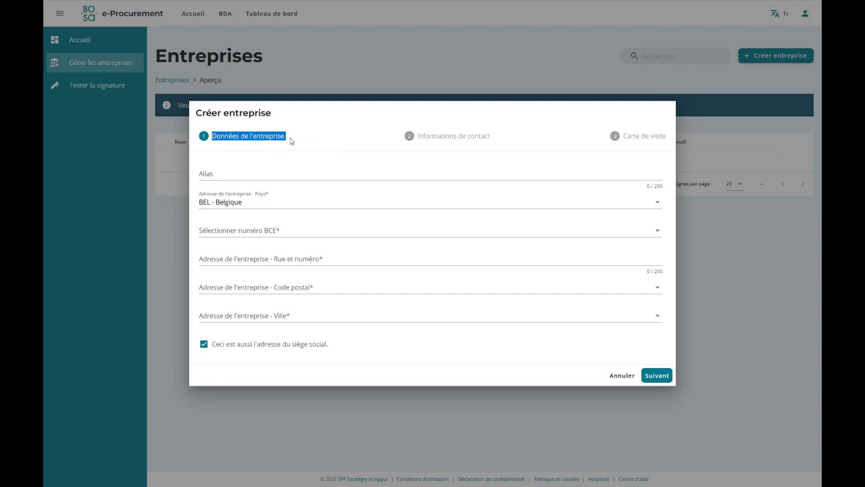
left_click_drag(417, 137, 494, 138)
left_click_drag(623, 135, 669, 137)
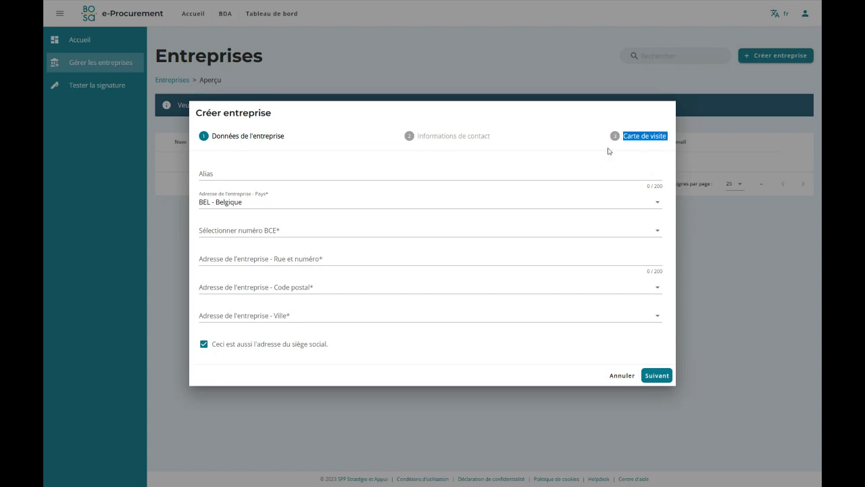
left_click(238, 175)
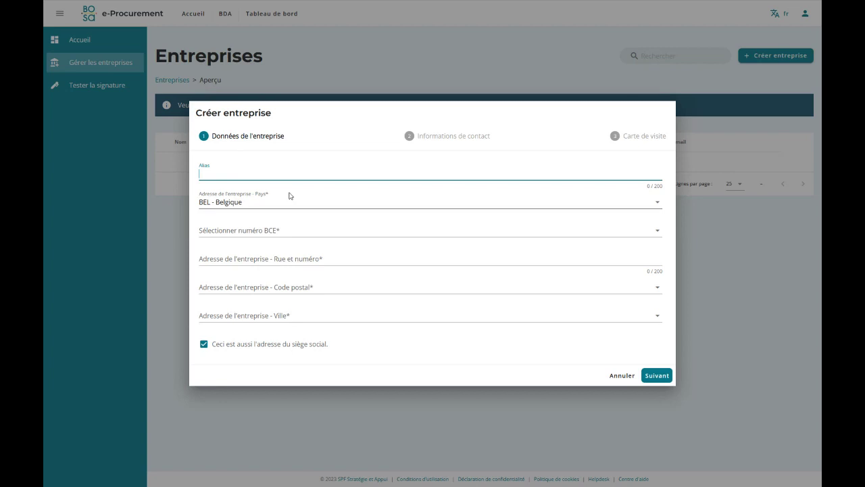
type("Ordi pour tous")
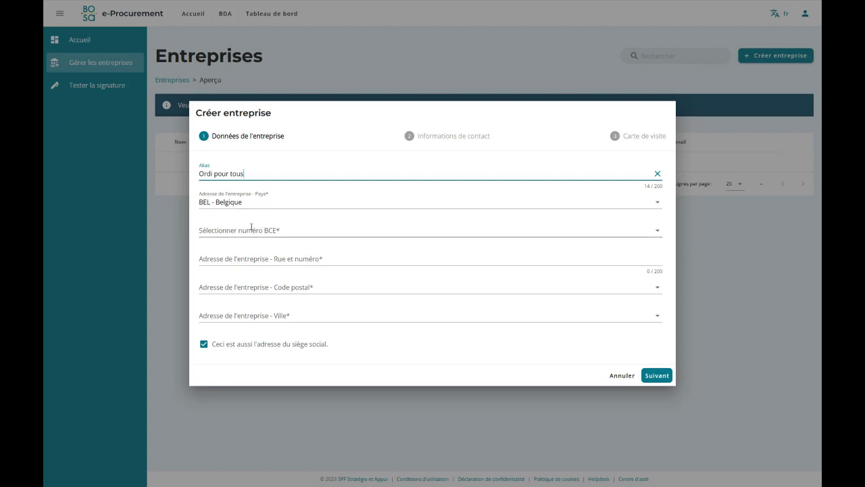
left_click(209, 231)
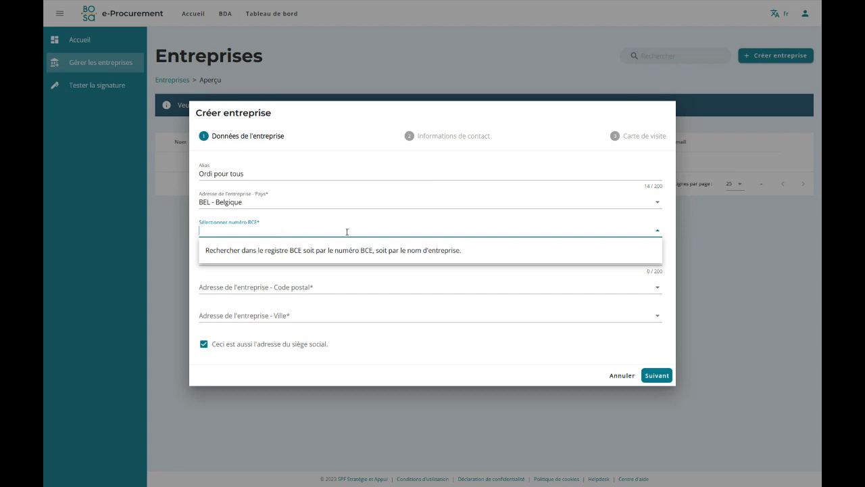
Search BCE for 'ordi pour', pick ORDI POUR TOUS, keep its address as registered office, continue.
type("ordi")
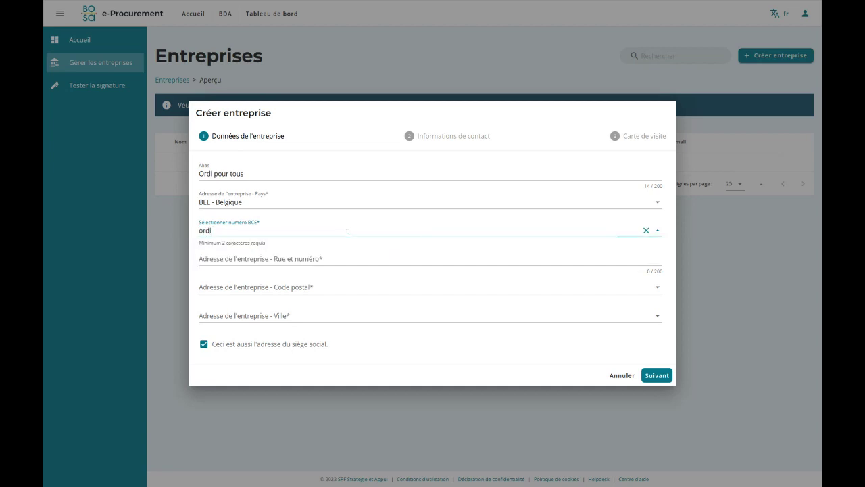
type(" pour")
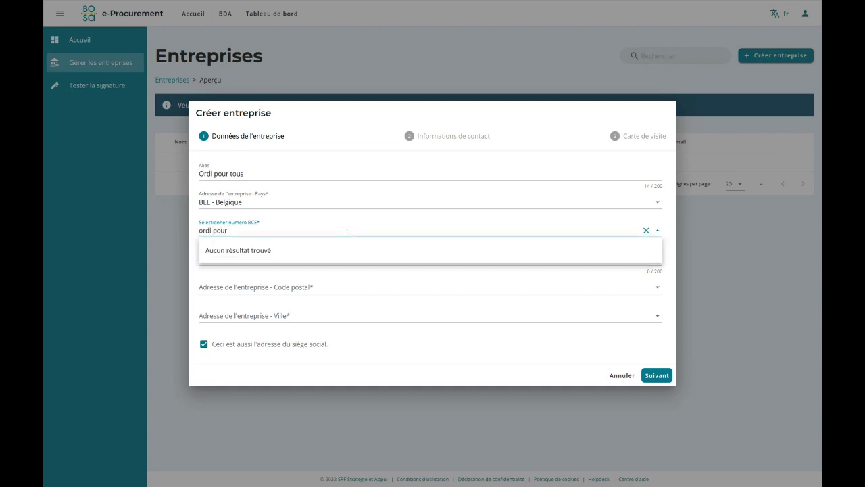
scroll(320, 278, "down", 3)
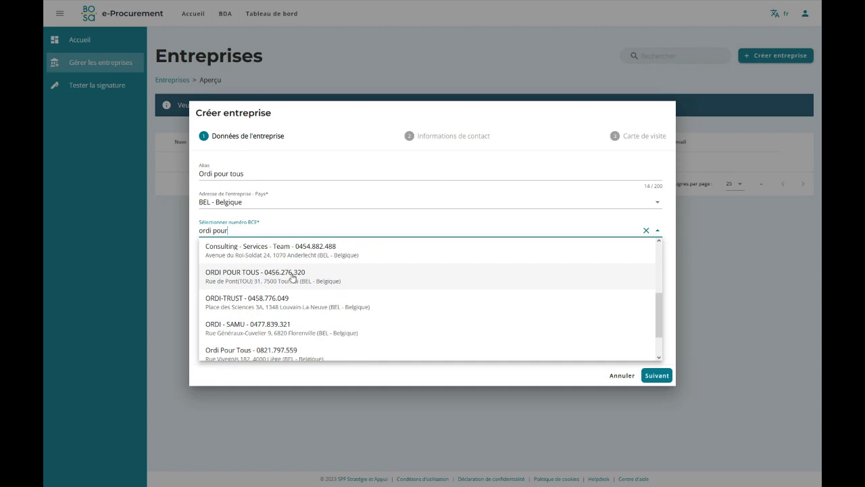
left_click(285, 283)
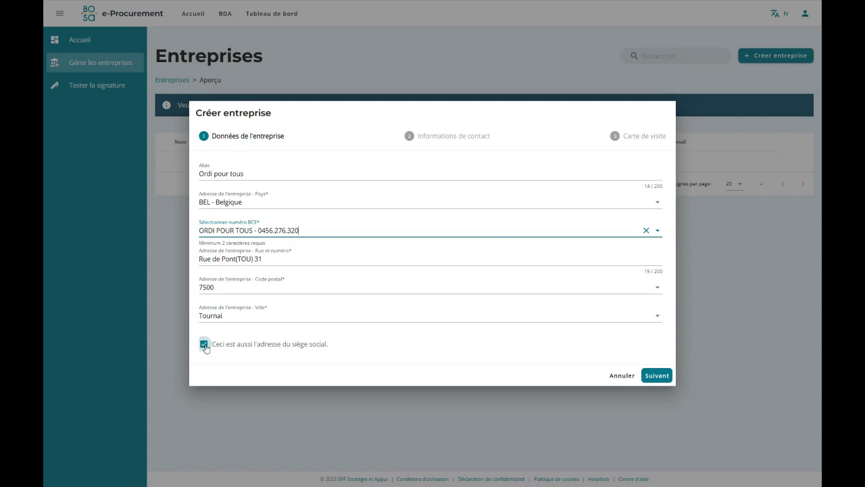
left_click(203, 346)
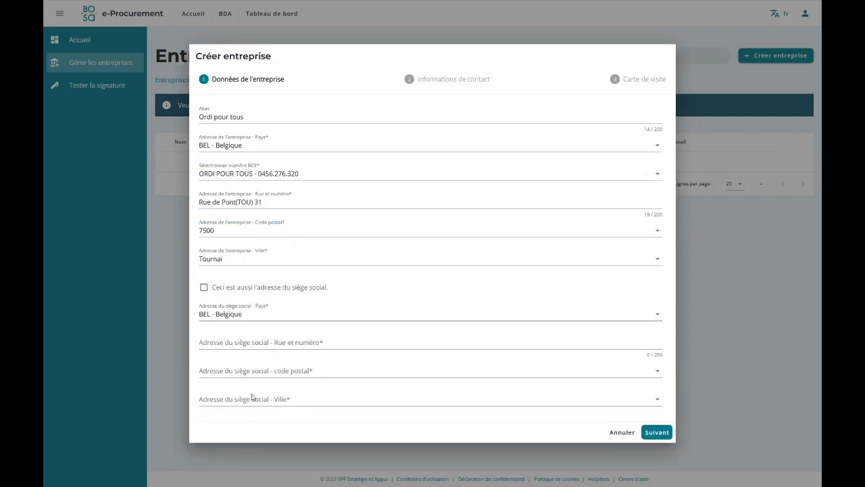
left_click(205, 288)
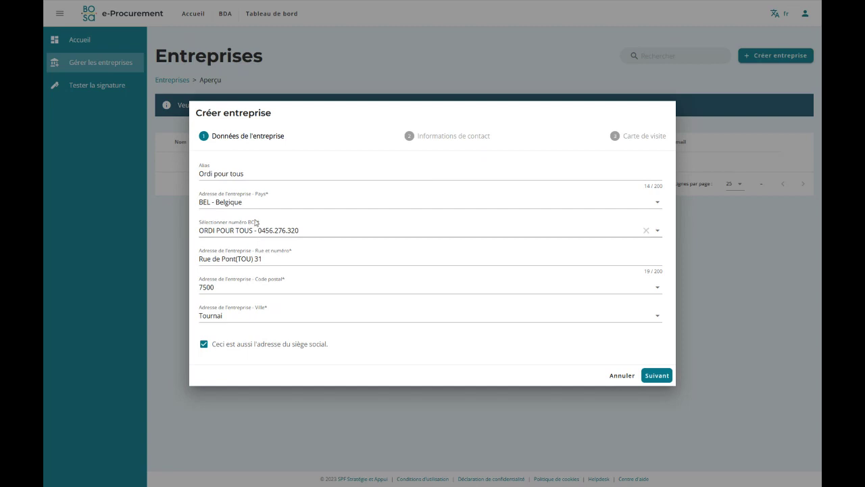
left_click(654, 376)
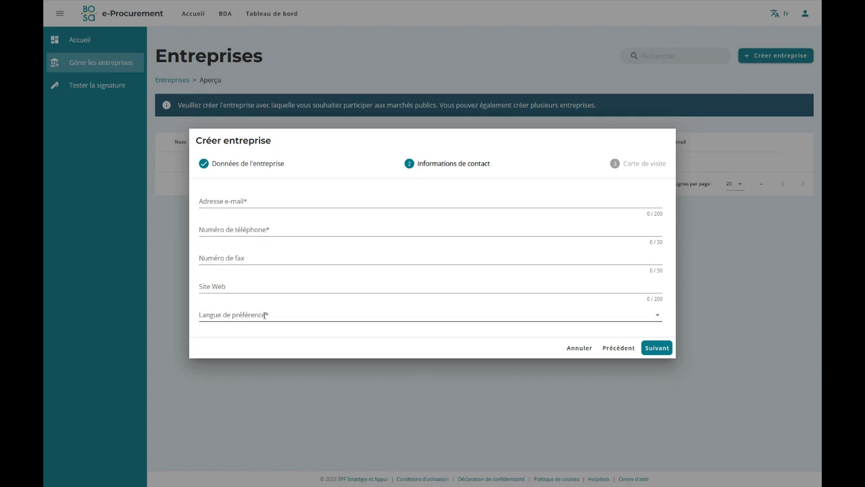
Enter the company contact e-mail and phone number, and set the preferred language to FR.
left_click(241, 201)
key("Tab")
type("+32")
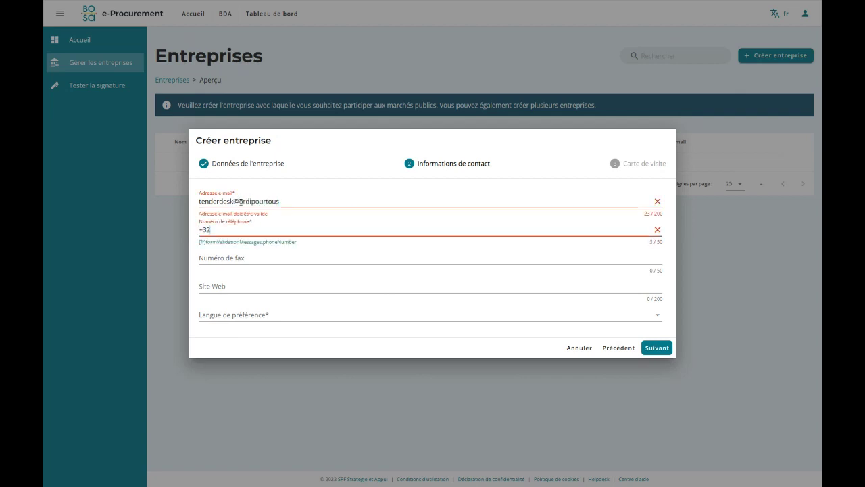
type(" 123456789")
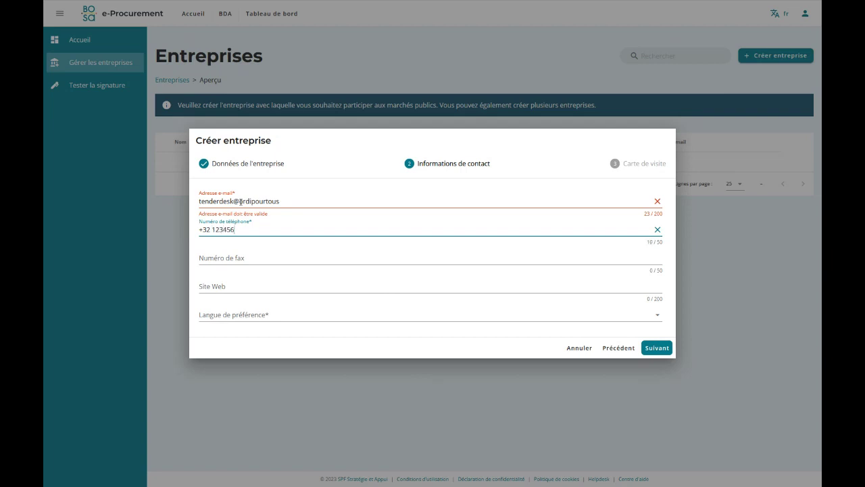
left_click(222, 327)
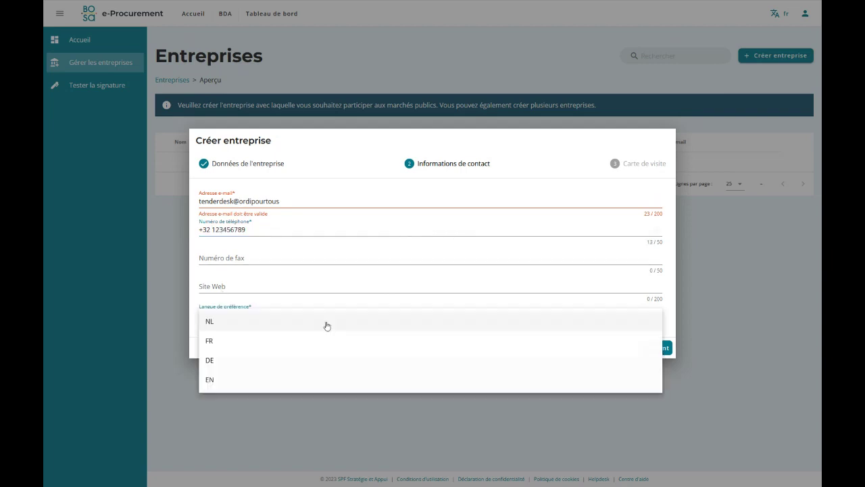
left_click(243, 343)
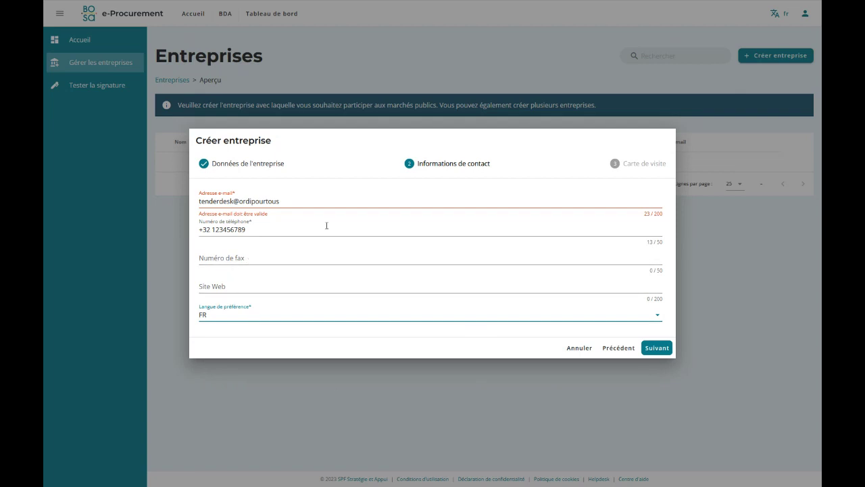
Correct the domain ending of the company contact e-mail address.
left_click(287, 202)
type("be")
left_click(347, 354)
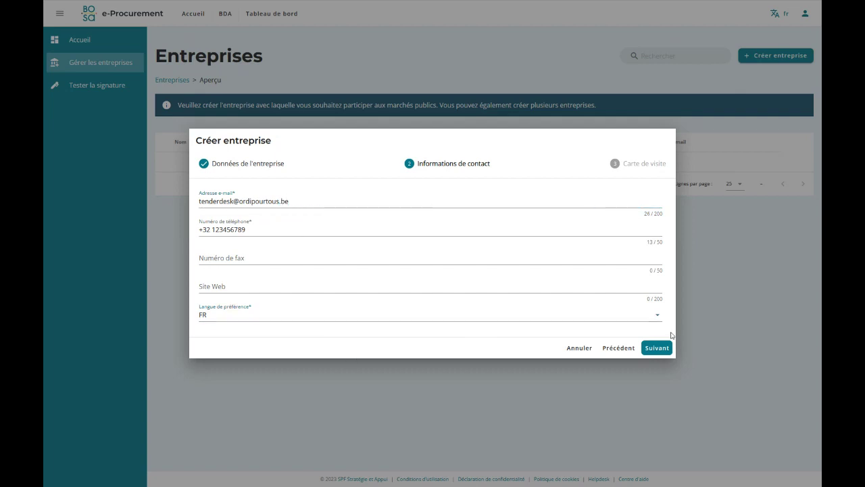
left_click(295, 203)
key("BackSpace")
key("BackSpace")
type("eproc")
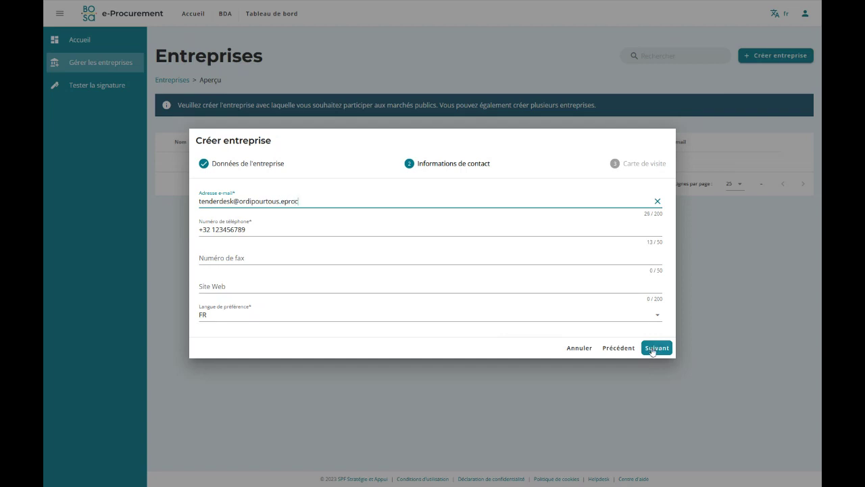
Advance from contact information to the Carte de visite step.
left_click(652, 349)
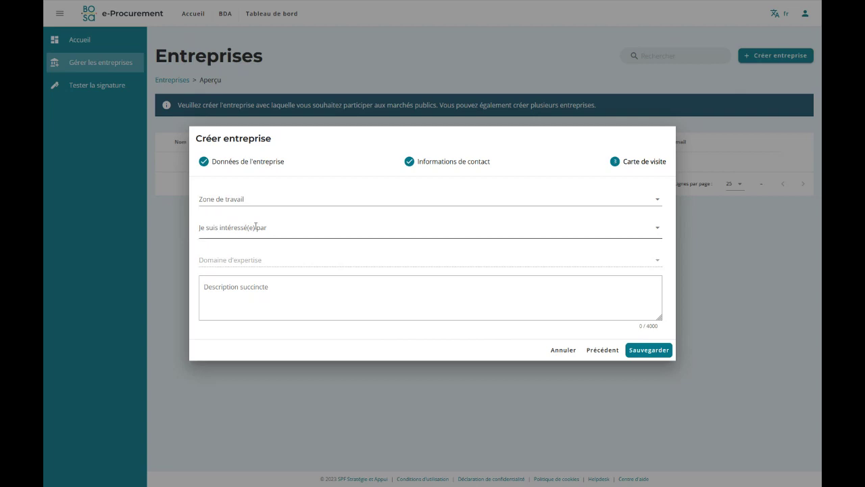
Under Belgium, select BE3 - Région wallonne and BE1 - Région de Bruxelles-Capitale as work zones.
left_click(264, 198)
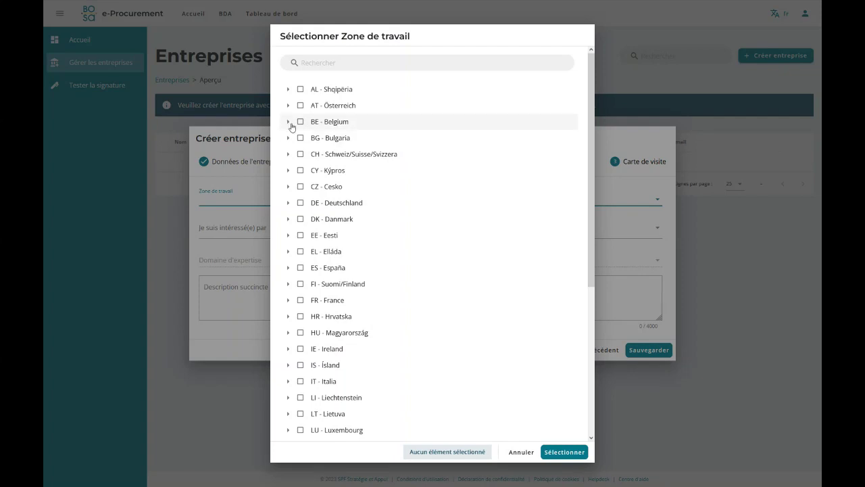
left_click(288, 122)
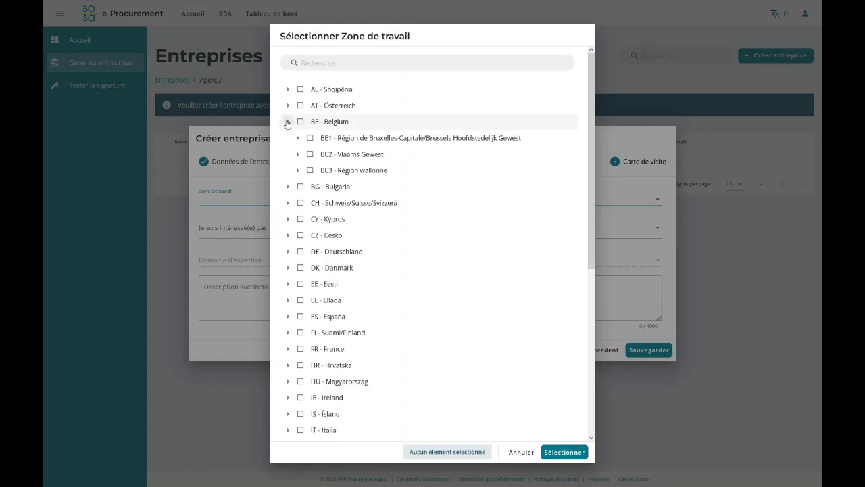
left_click(301, 122)
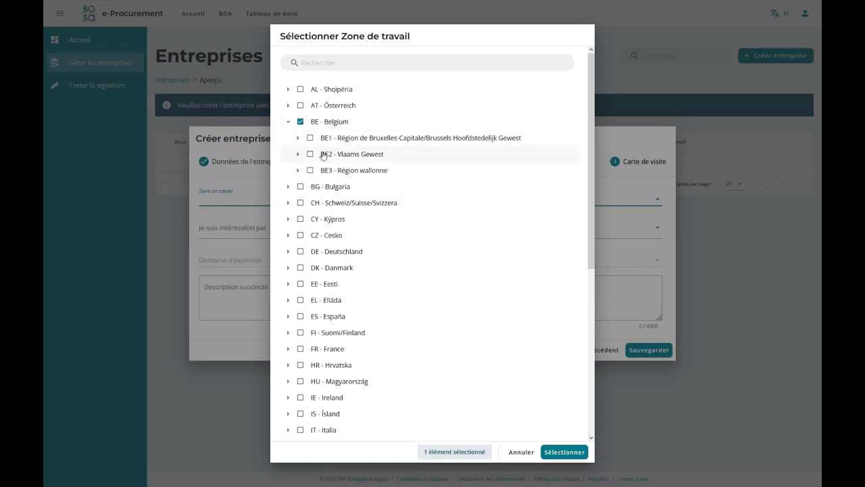
left_click(300, 121)
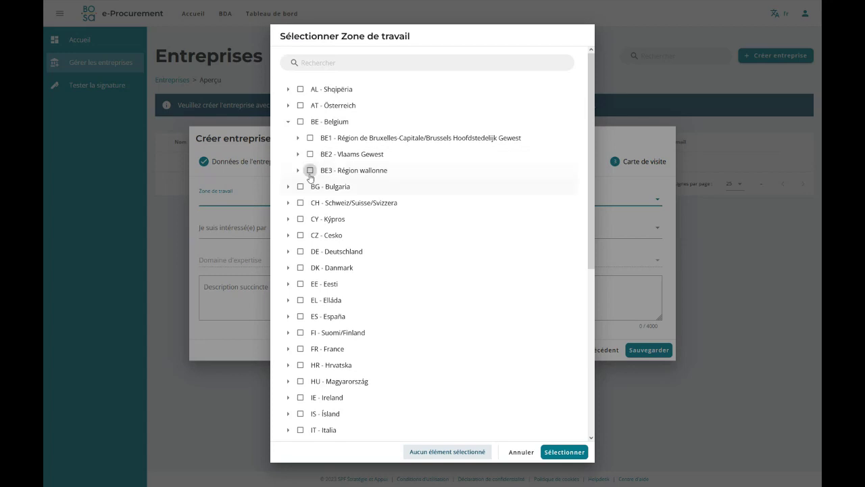
left_click(310, 170)
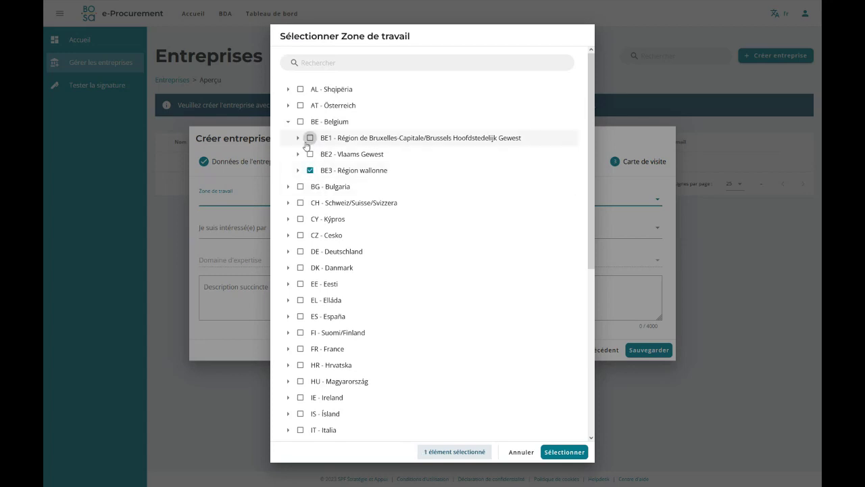
left_click(310, 138)
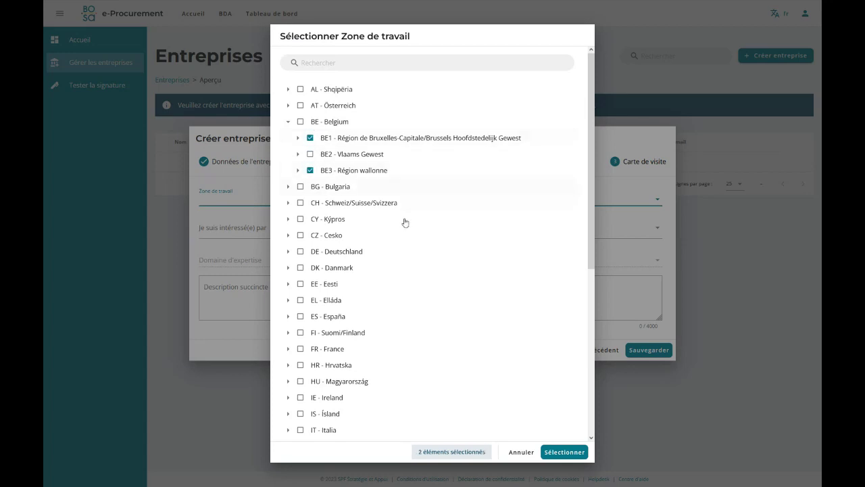
left_click(564, 452)
left_click(271, 231)
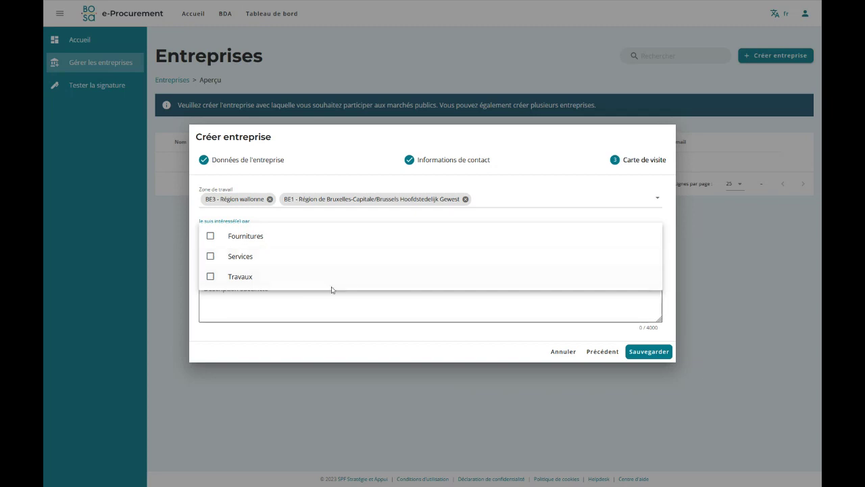
Tick Fournitures as the interest category, then bring up the Domaine d'expertise CPV picker.
left_click(212, 237)
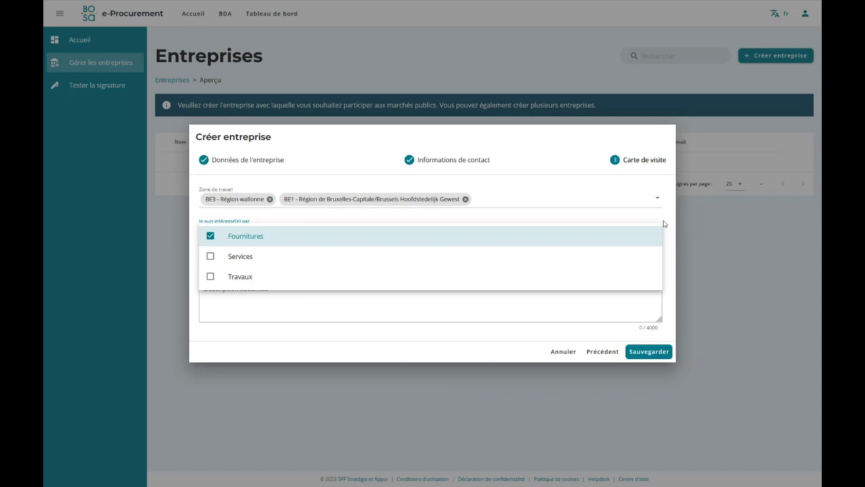
left_click(675, 260)
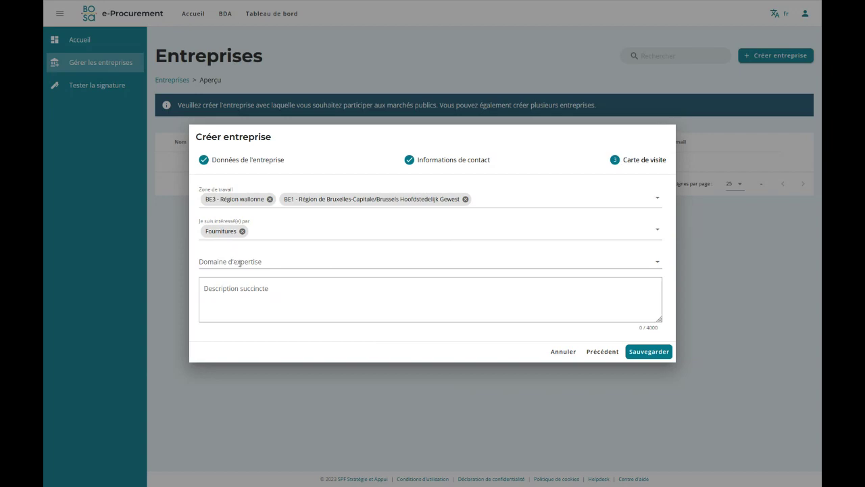
left_click(240, 261)
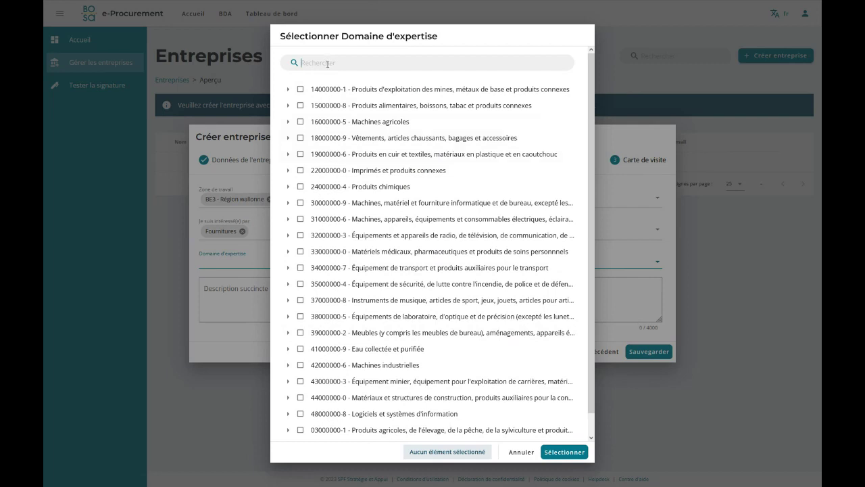
Search 'ordinateur' and choose 30200000-1 - Matériel et fournitures informatiques as expertise domain.
left_click(288, 122)
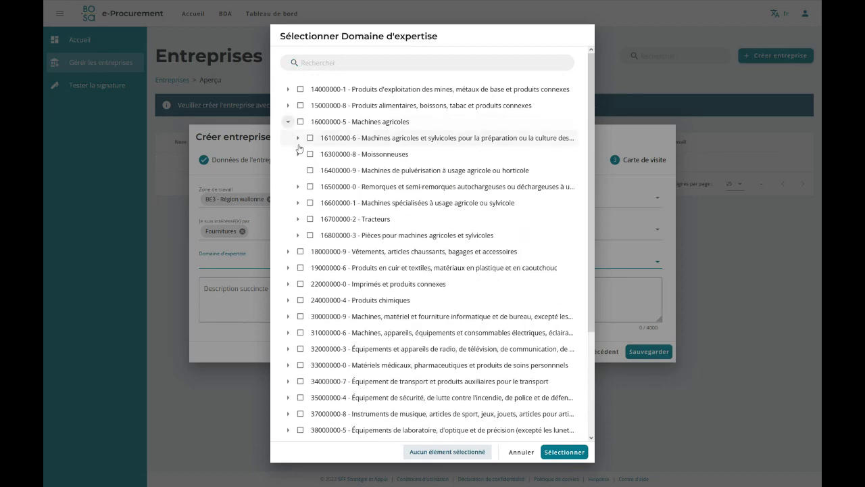
left_click(297, 138)
left_click(288, 122)
left_click(329, 59)
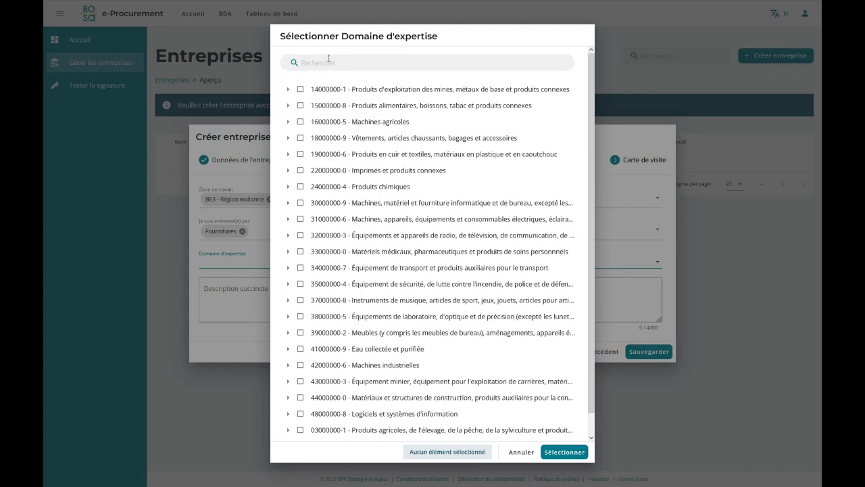
type("ordinateur")
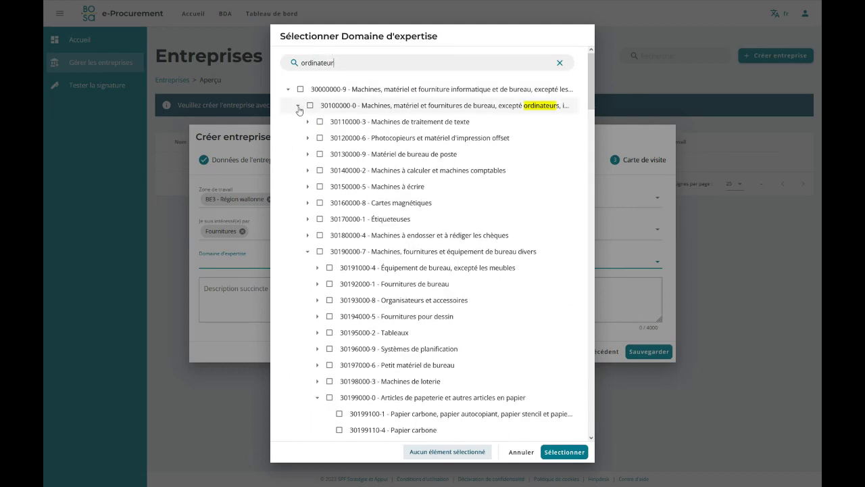
left_click(297, 106)
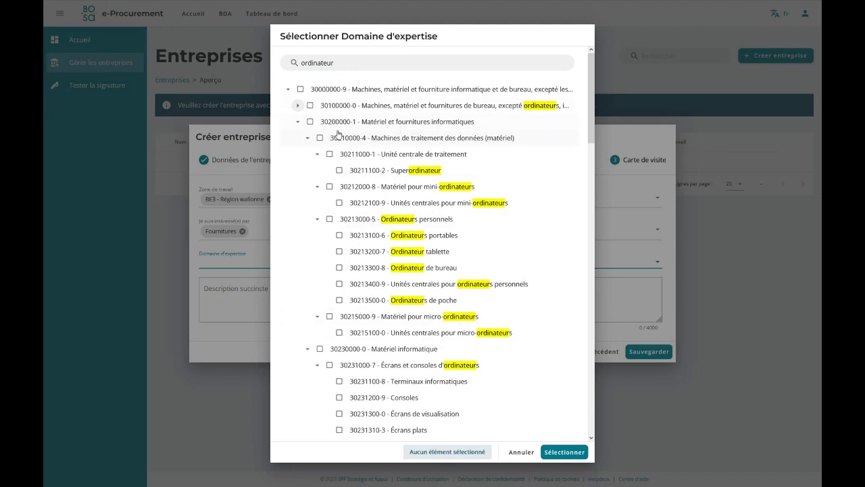
left_click(310, 122)
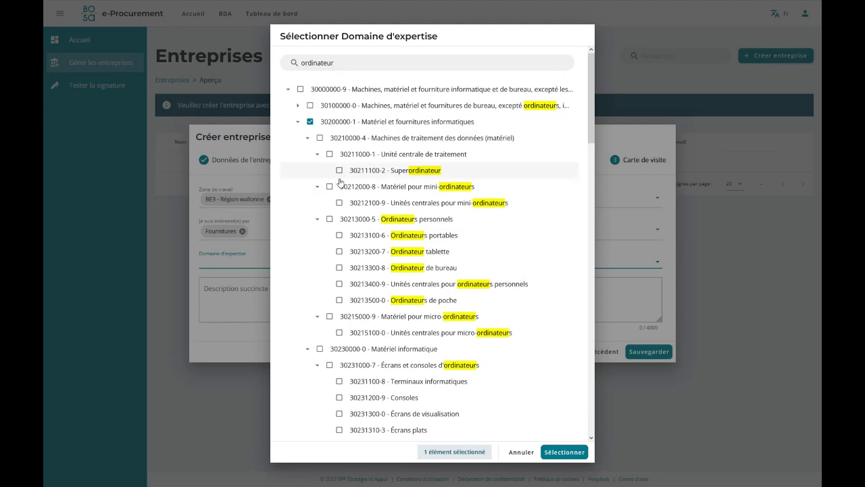
left_click(563, 453)
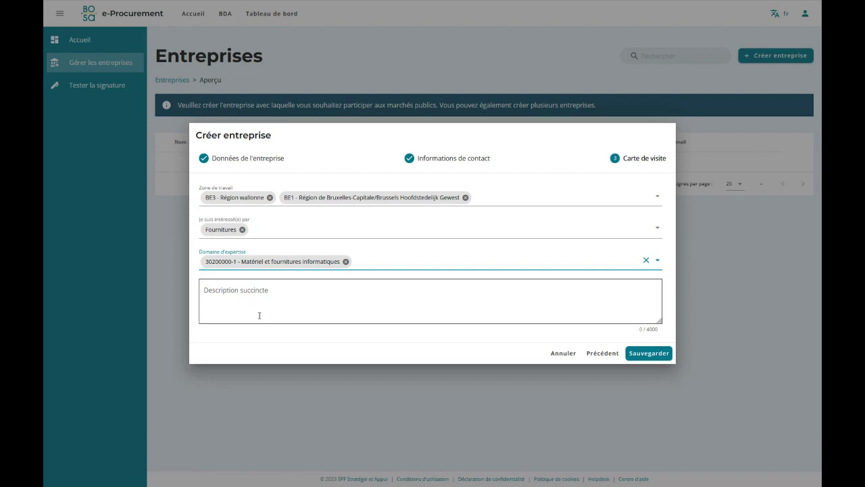
Save Ordi pour tous, sort the company list by e-mail, and open its details.
left_click(647, 352)
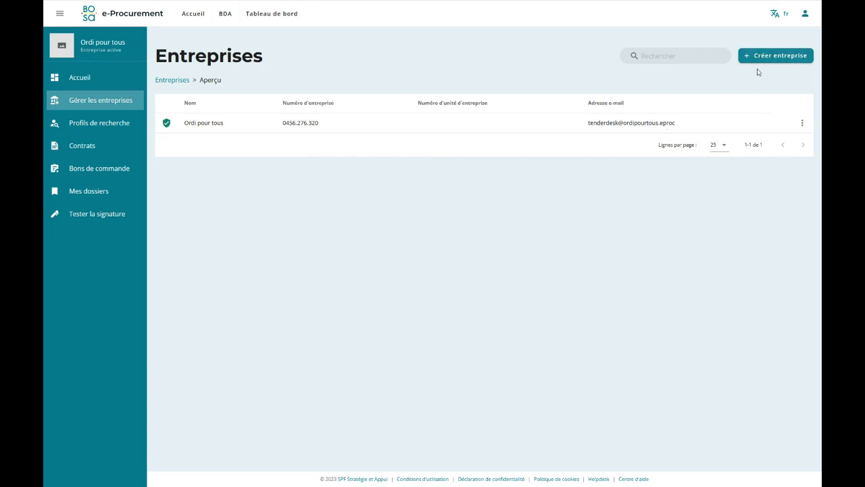
left_click(751, 101)
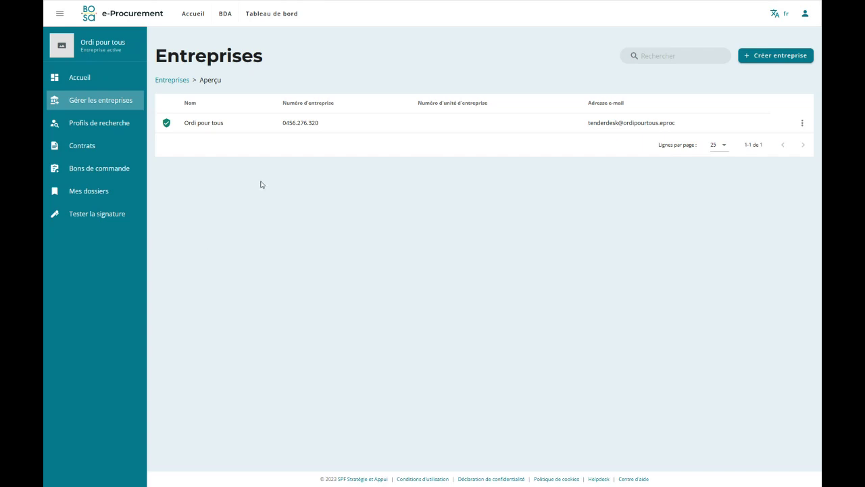
left_click(226, 131)
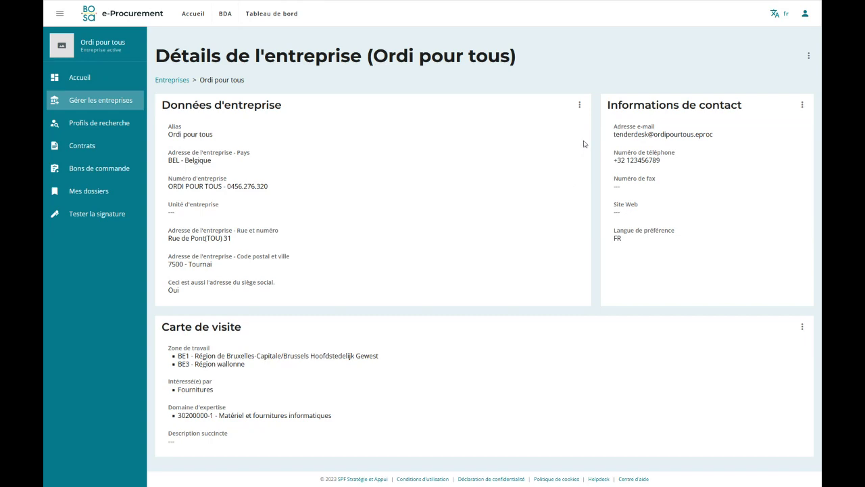
Open the Ordi pour tous company data editor and close it without changes.
left_click(579, 106)
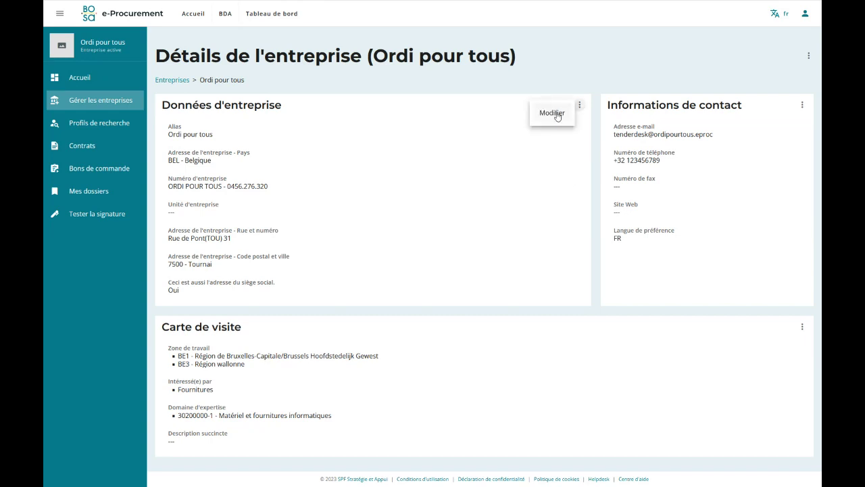
left_click(552, 113)
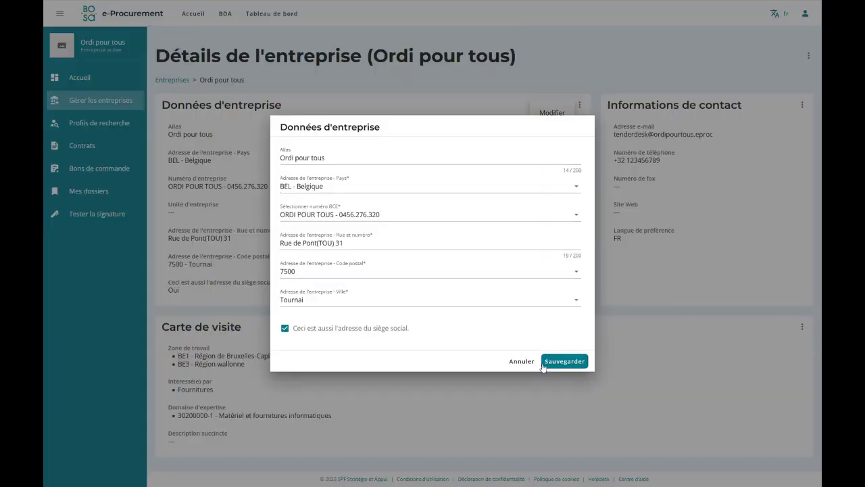
left_click(519, 361)
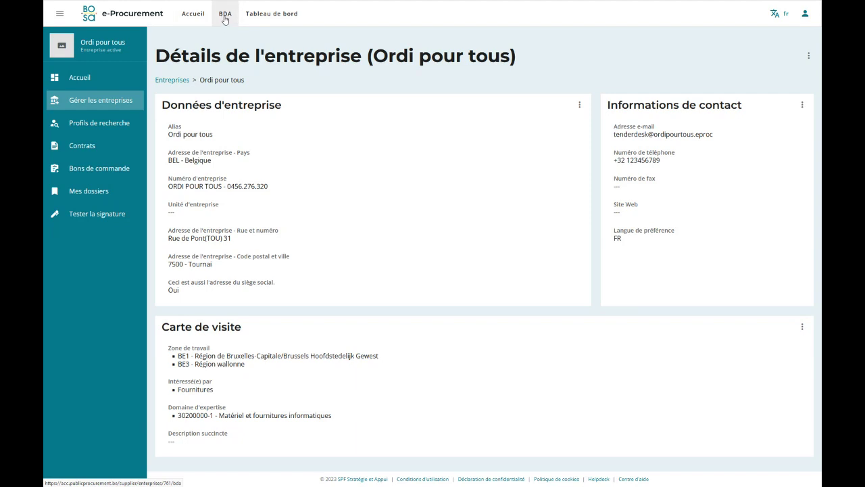
Go to the BDA tender listing, click into its keyword search, and scroll through the results.
left_click(226, 19)
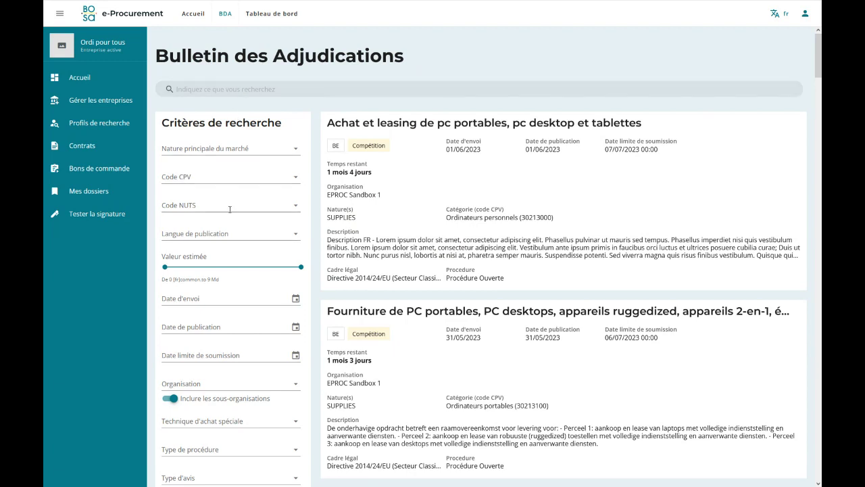
left_click(186, 89)
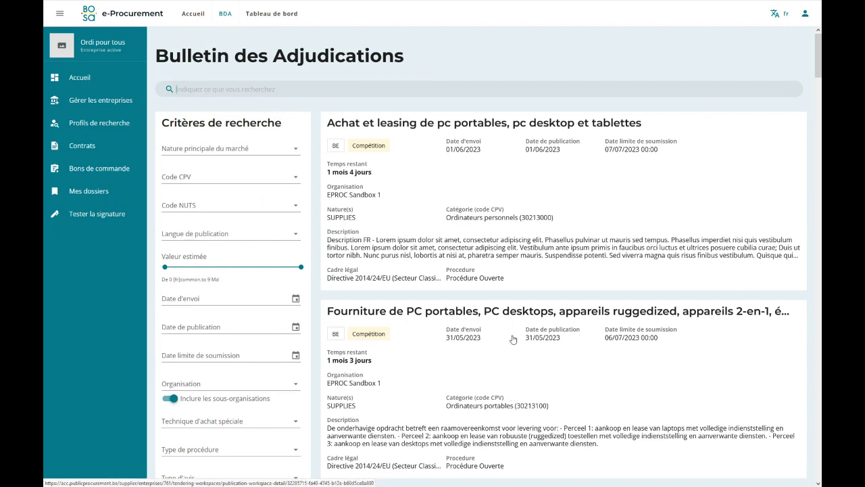
scroll(503, 309, "down", 3)
scroll(503, 309, "down", 1)
scroll(500, 270, "up", 4)
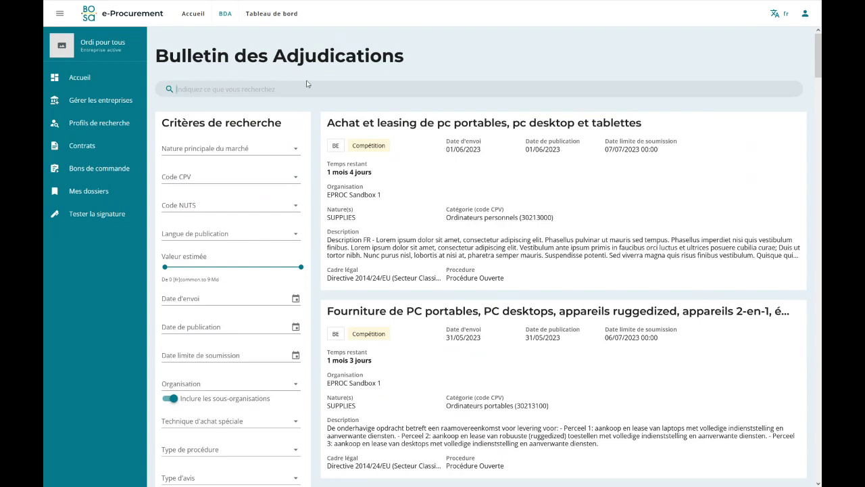
type("loc")
key("Return")
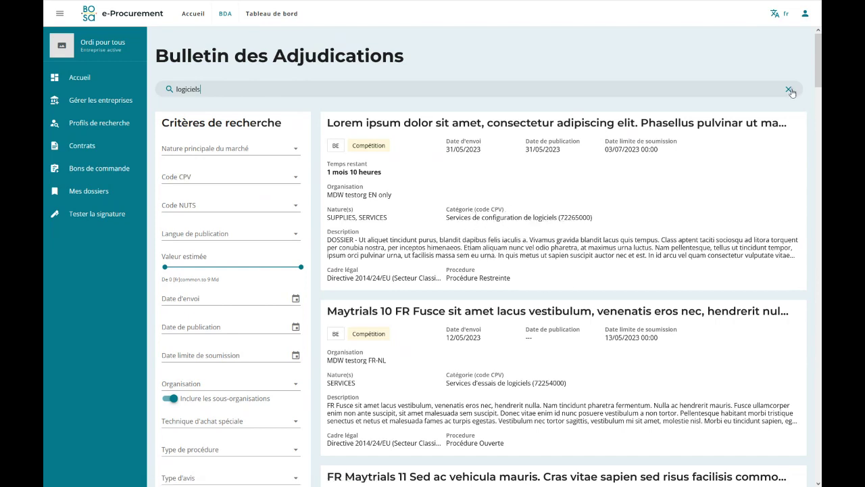
left_click(789, 90)
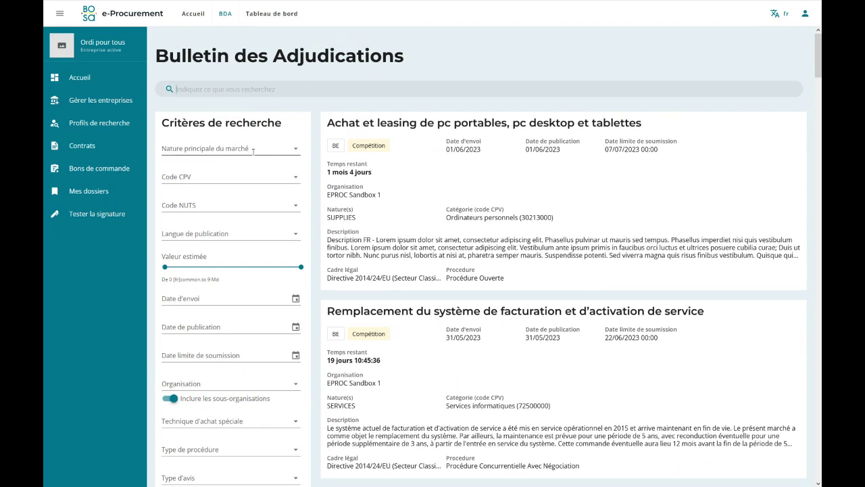
Check the Nature principale du marché options unchanged, then bring up the Code CPV picker.
left_click(260, 148)
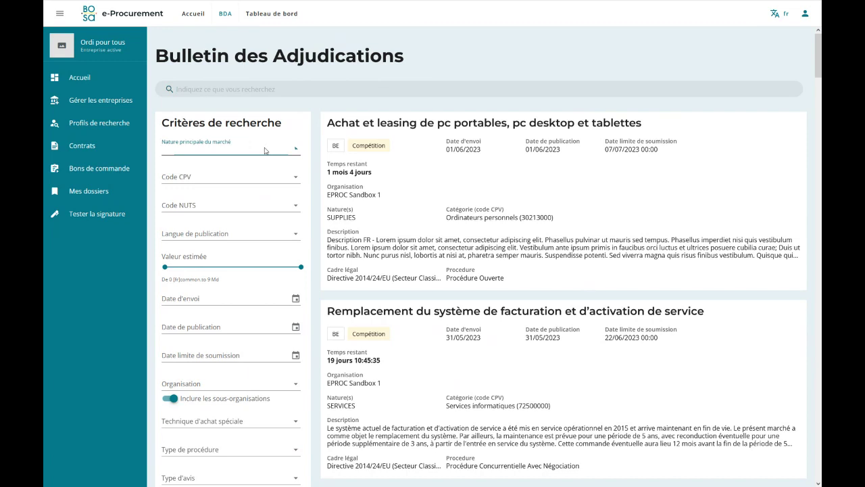
left_click(313, 150)
left_click(250, 178)
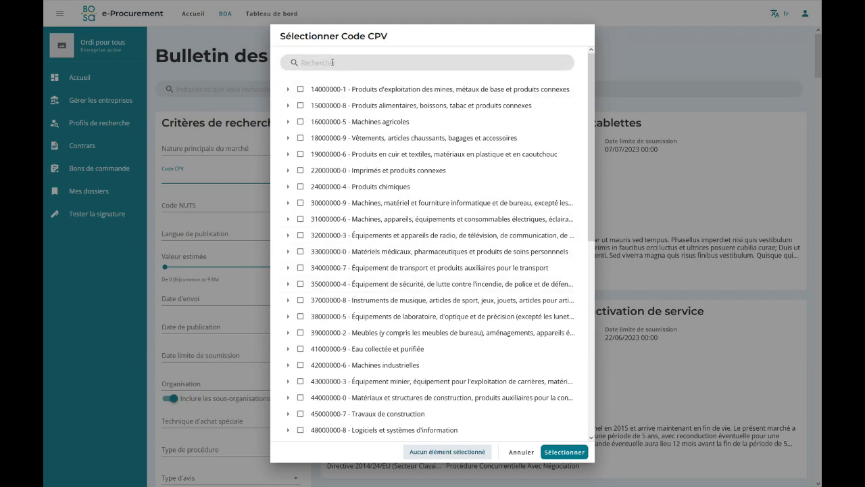
Search 'l' among CPV codes, try ticking 48000000-8 and 48120000-5, then cancel without applying.
left_click(332, 62)
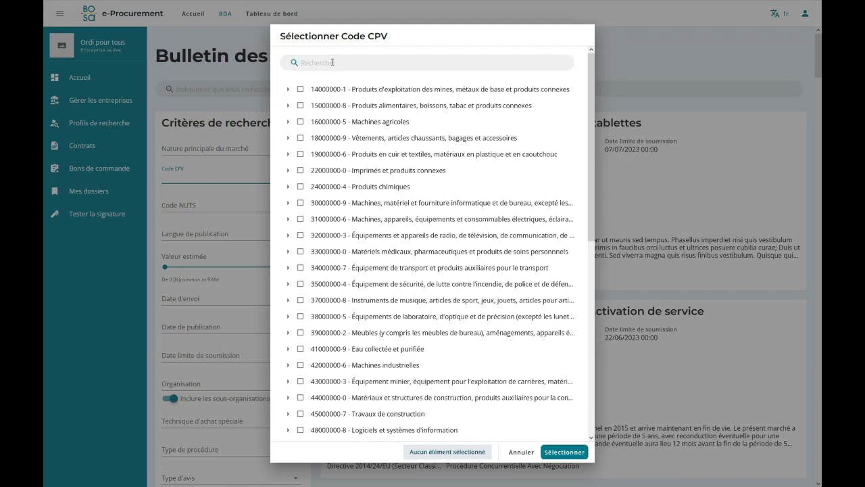
type("logiciels")
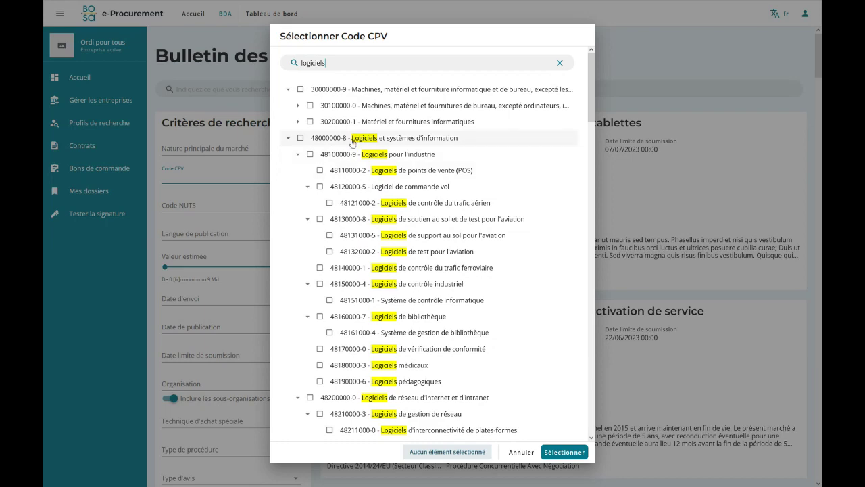
scroll(392, 264, "down", 5)
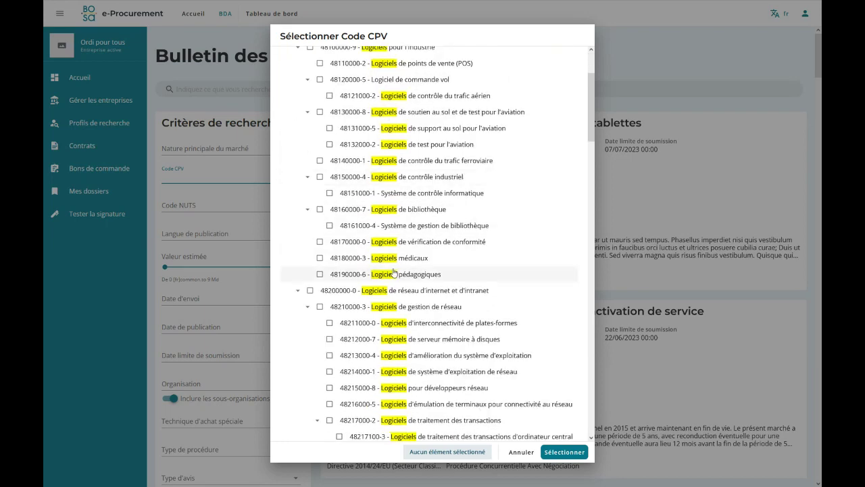
scroll(400, 309, "up", 5)
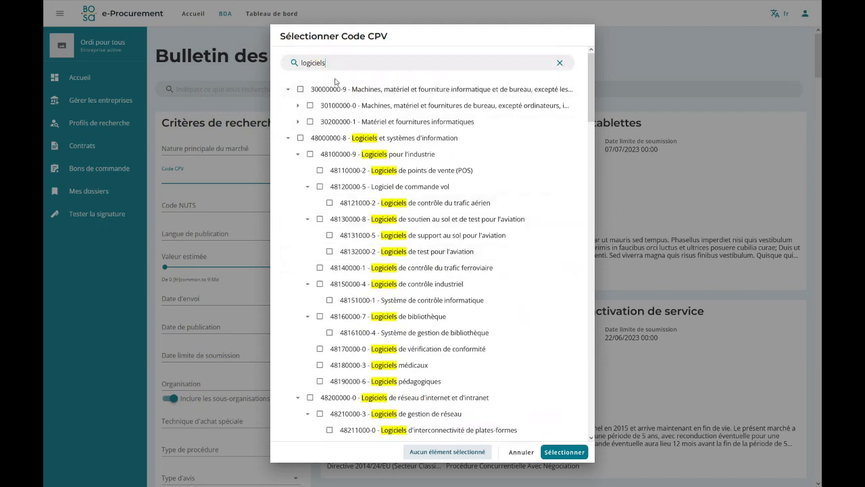
left_click(301, 138)
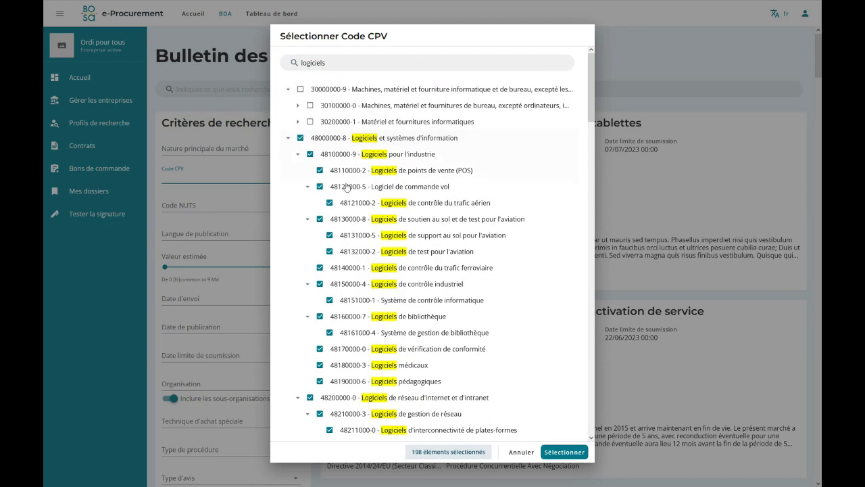
left_click(301, 138)
left_click(319, 186)
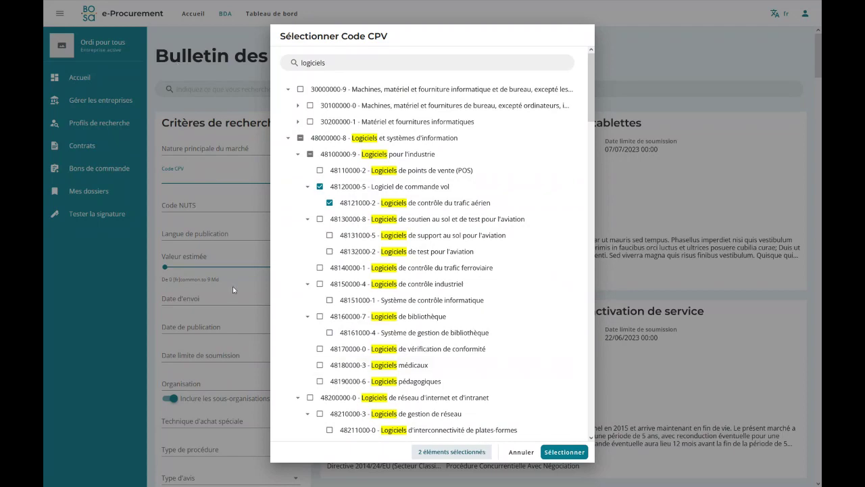
left_click(520, 452)
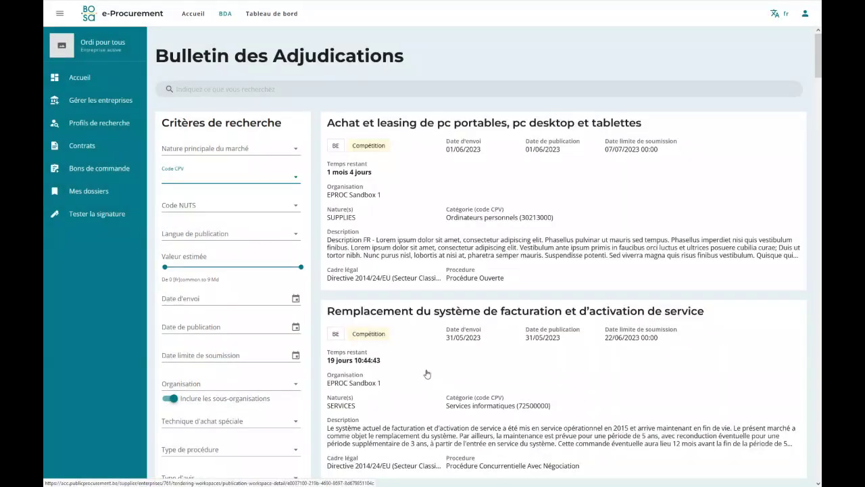
left_click(220, 201)
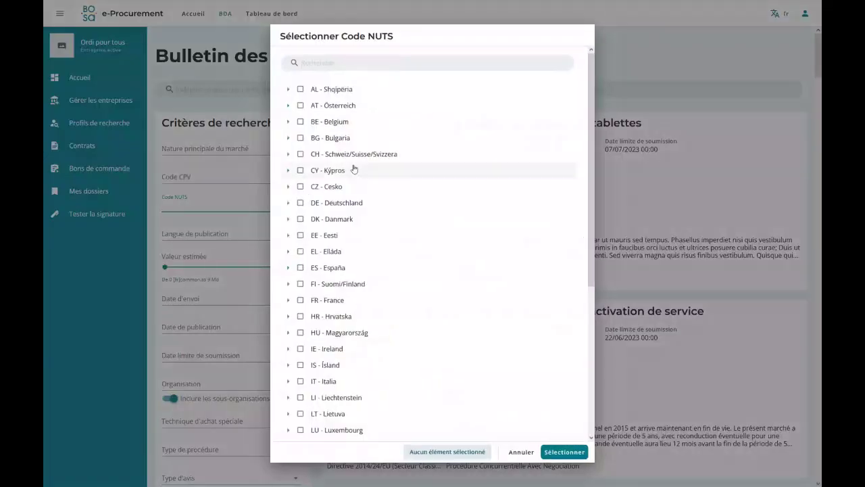
left_click(288, 122)
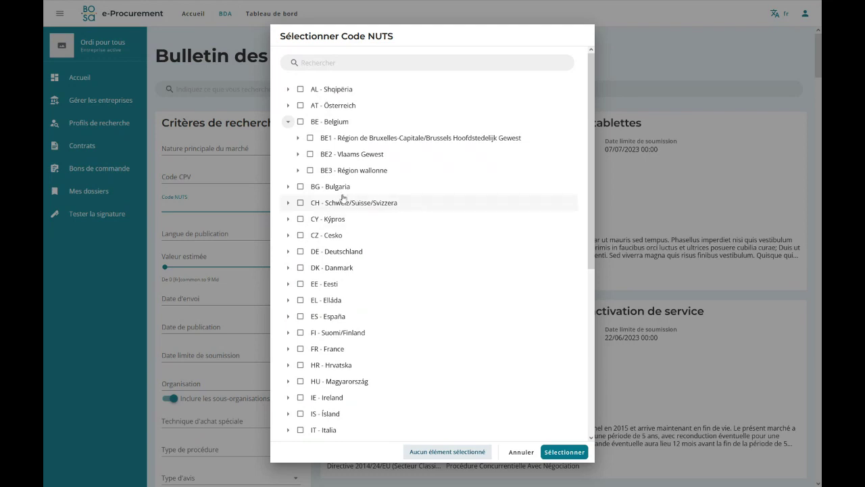
left_click(311, 171)
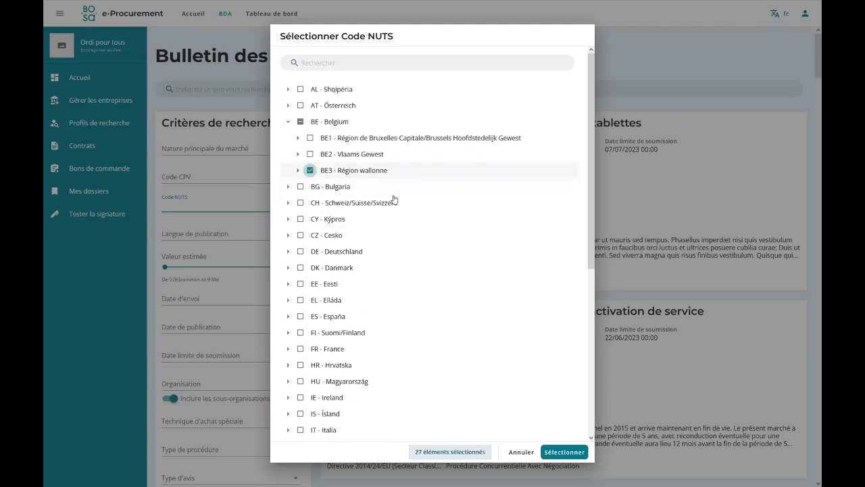
left_click(297, 171)
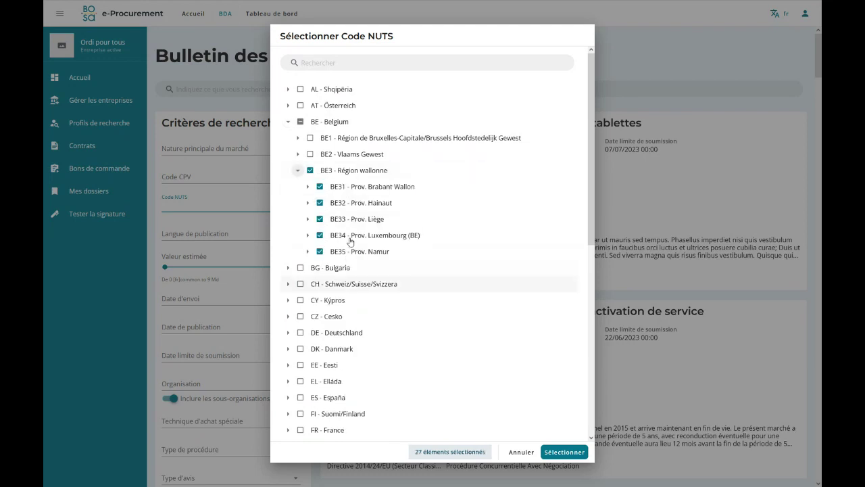
left_click(308, 186)
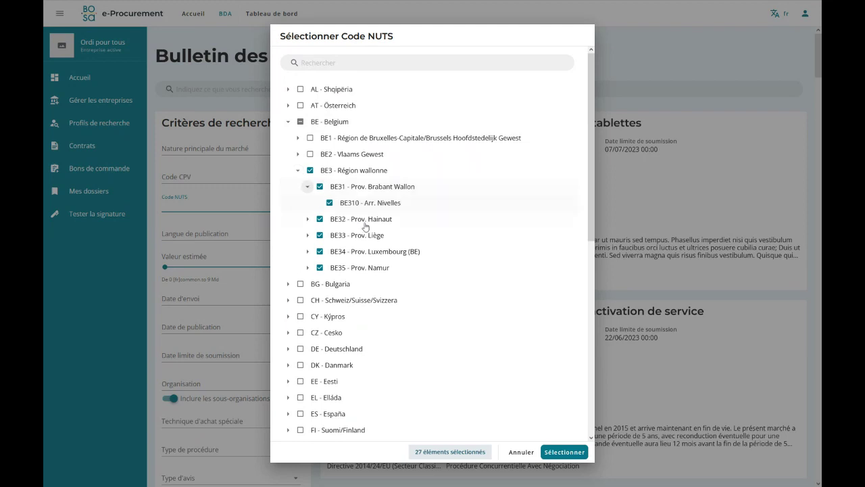
left_click(309, 171)
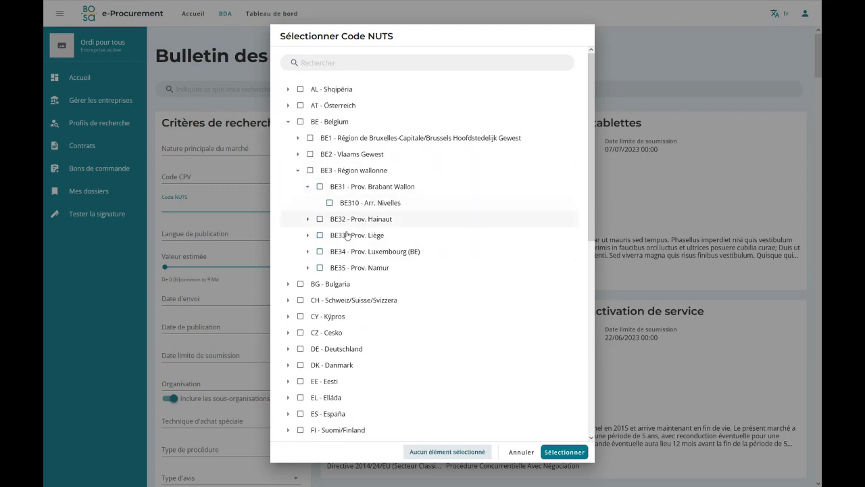
left_click(521, 452)
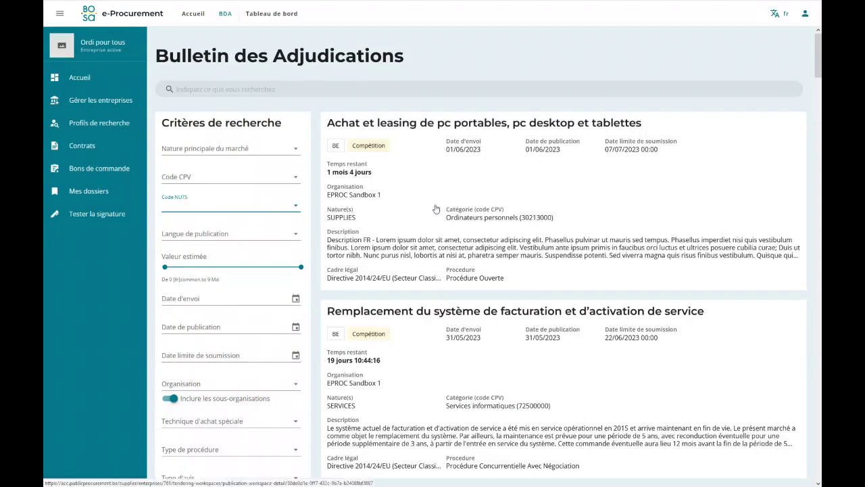
scroll(241, 212, "down", 2)
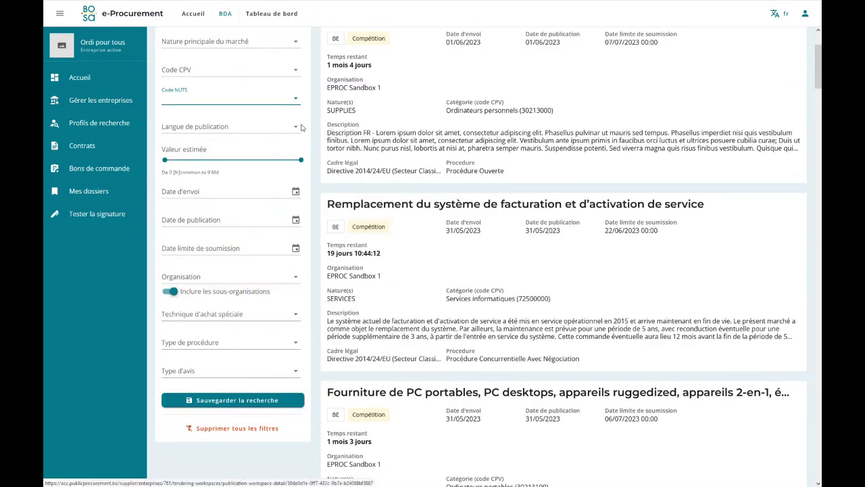
left_click(251, 129)
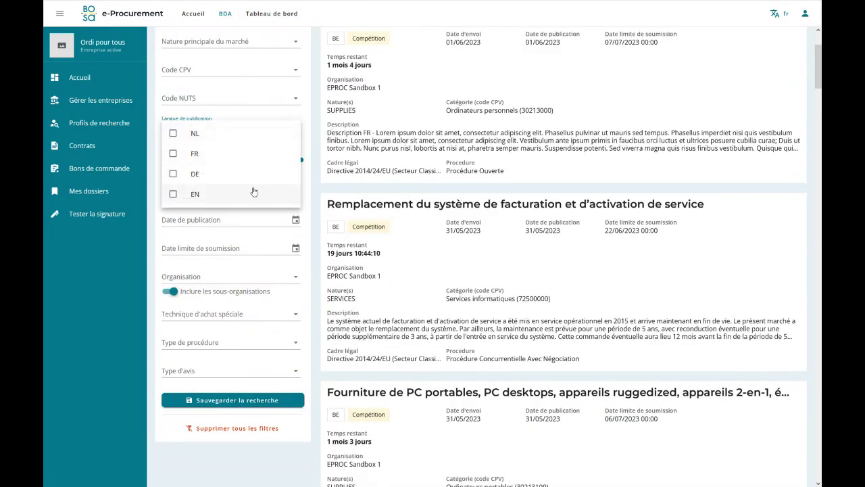
left_click(313, 139)
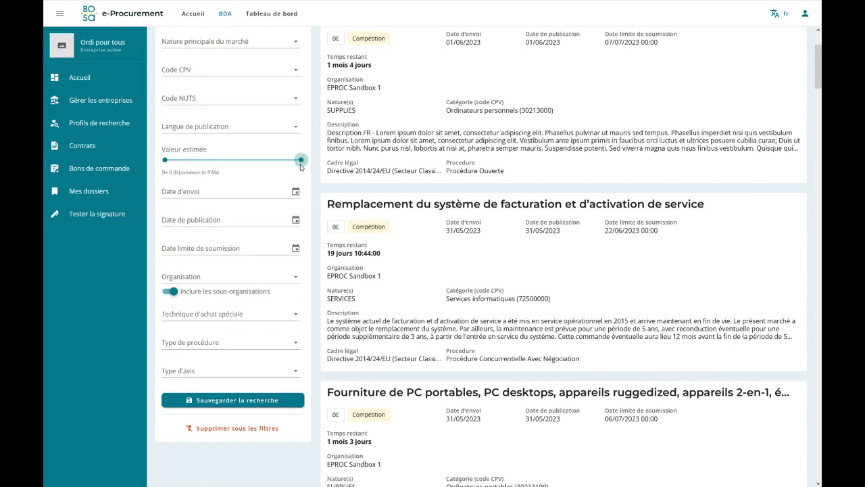
scroll(301, 167, "down", 1)
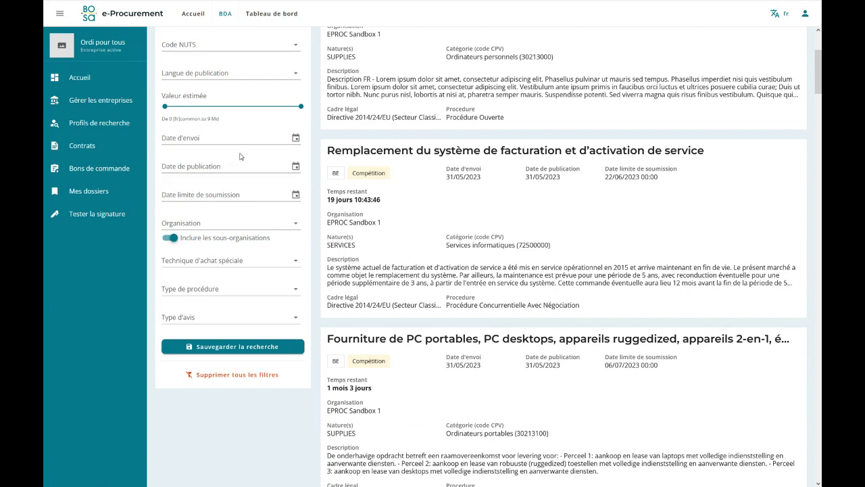
Pick a 15–30 June 2023 submission deadline range, discard it, and bring up the Organisation picker.
left_click(226, 195)
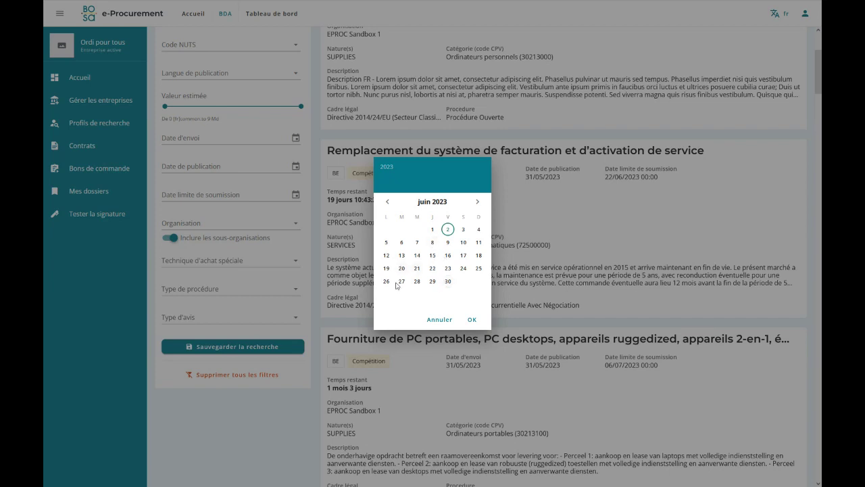
left_click(432, 254)
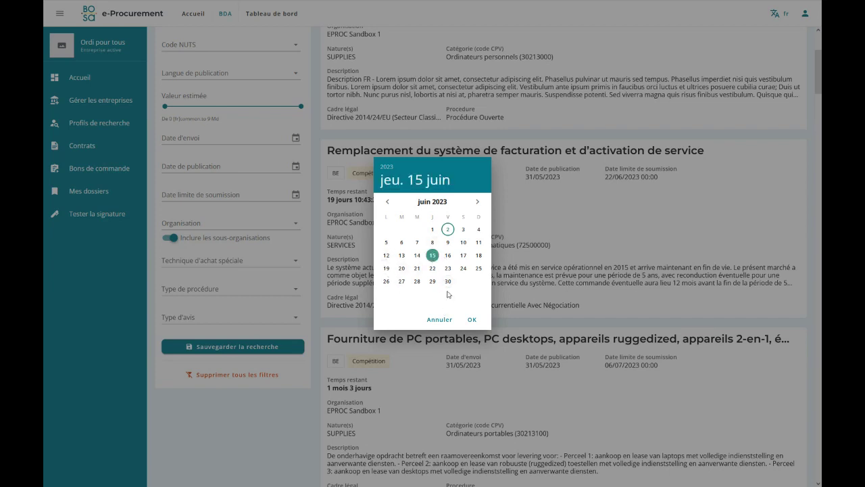
left_click(447, 281)
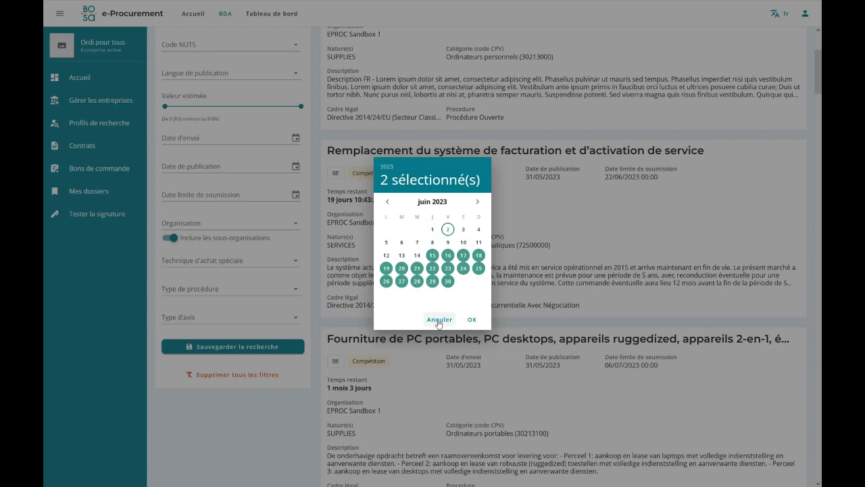
left_click(440, 320)
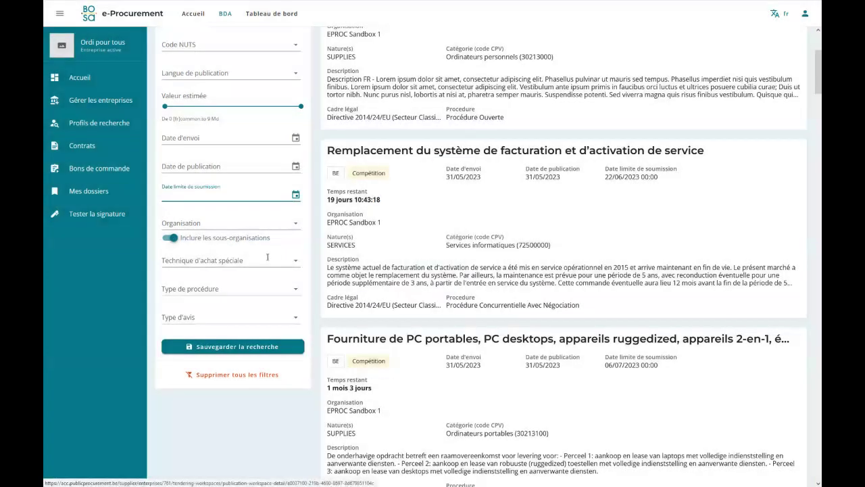
left_click(231, 224)
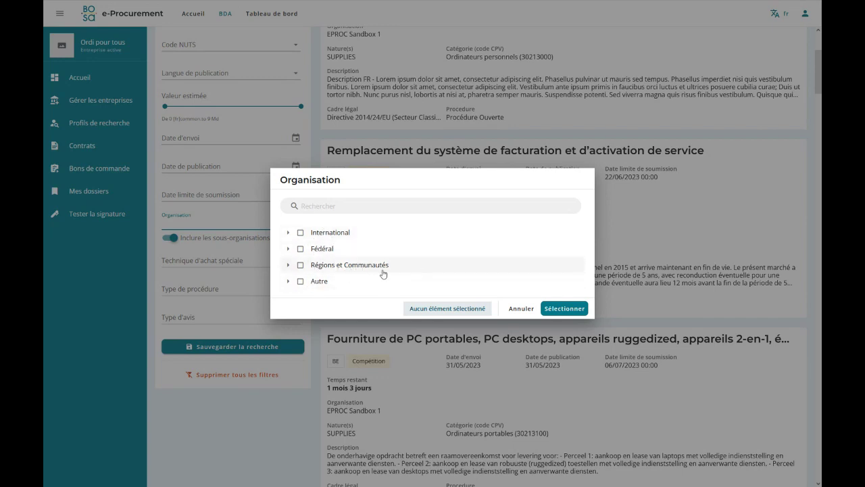
Expand Fédéral and Services publics fédéraux et Ministère, ticking and clearing their selections.
left_click(288, 248)
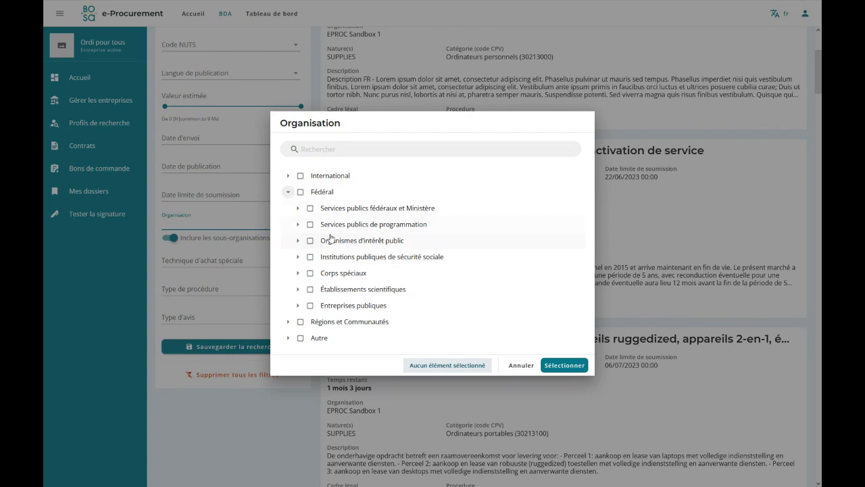
left_click(298, 208)
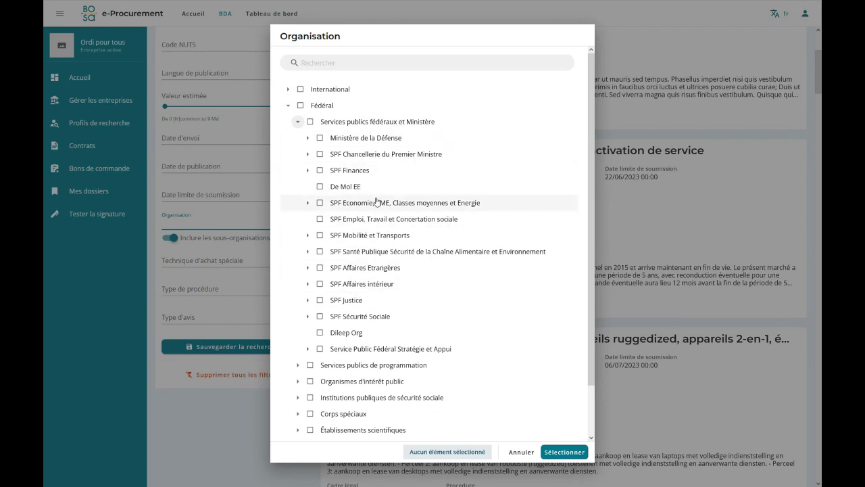
left_click(300, 105)
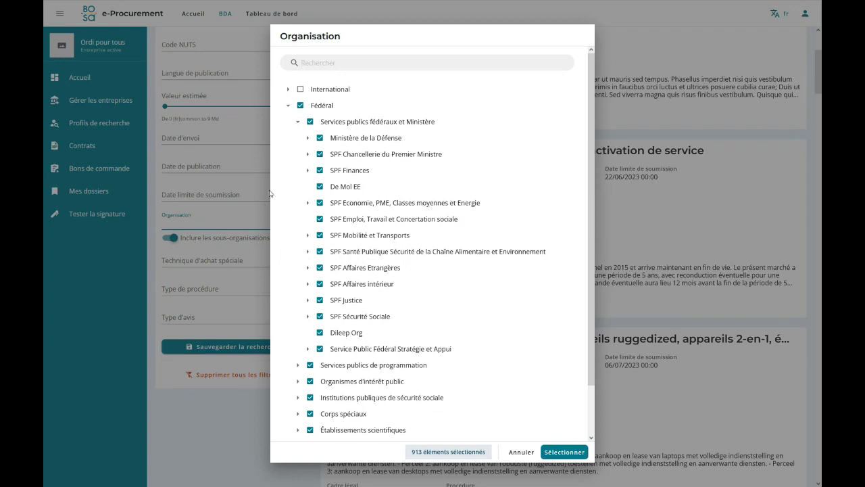
left_click(301, 105)
left_click(310, 121)
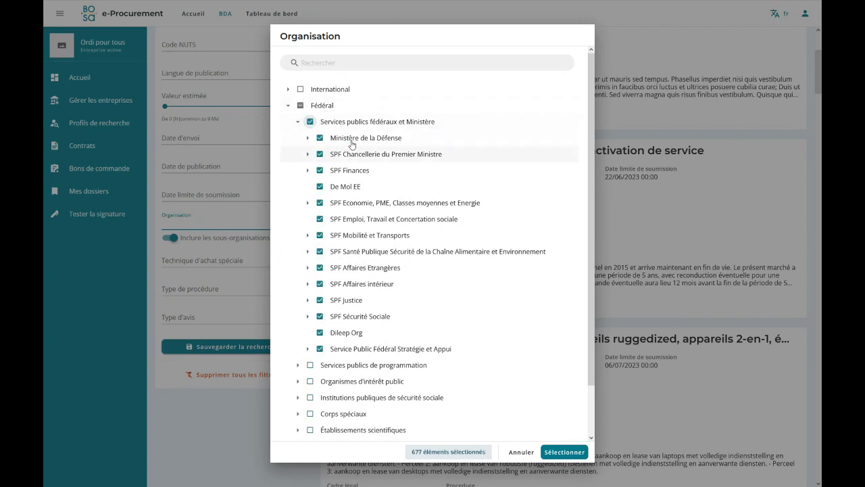
left_click(311, 121)
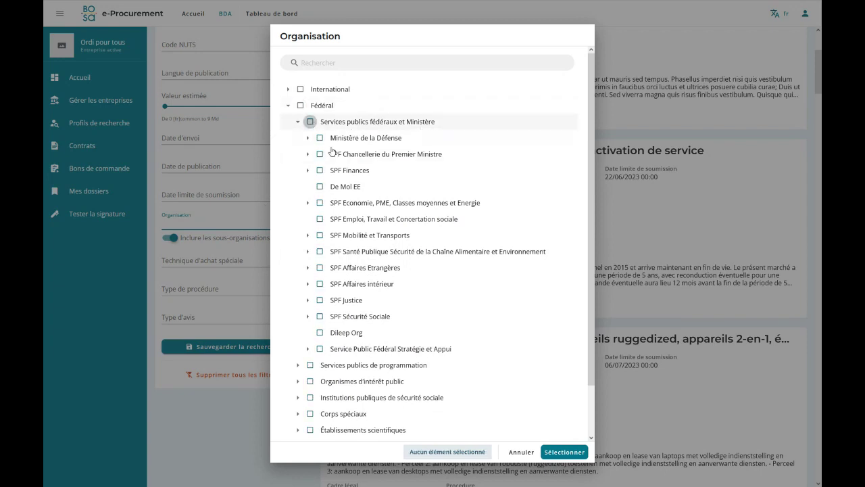
Tick BOSA-DG Transformation digitale under SPF Stratégie et Appui, then cancel without applying.
scroll(348, 287, "down", 1)
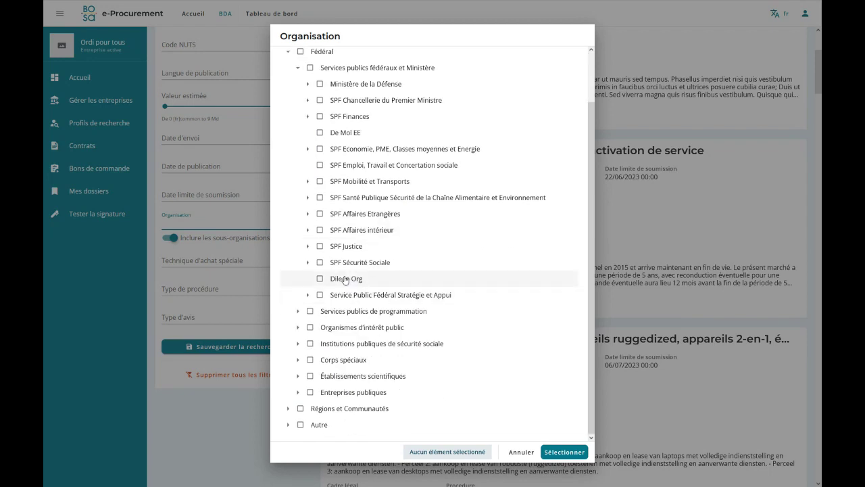
left_click(307, 295)
left_click(320, 294)
left_click(319, 294)
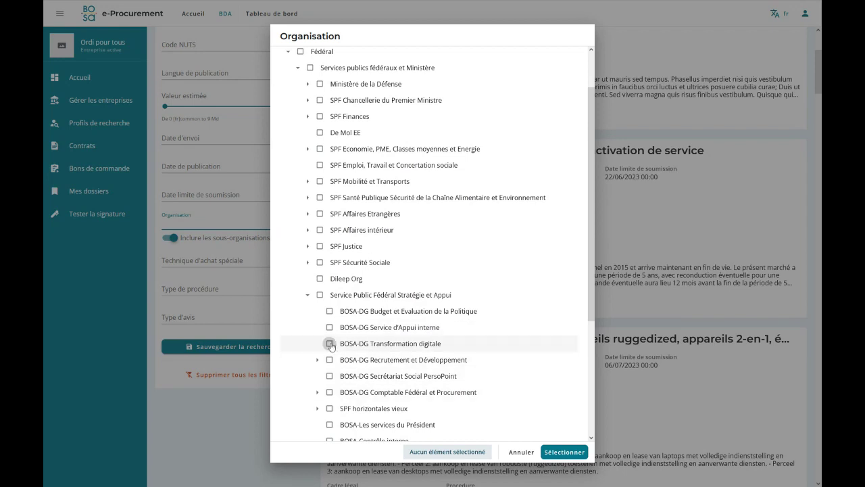
left_click(330, 344)
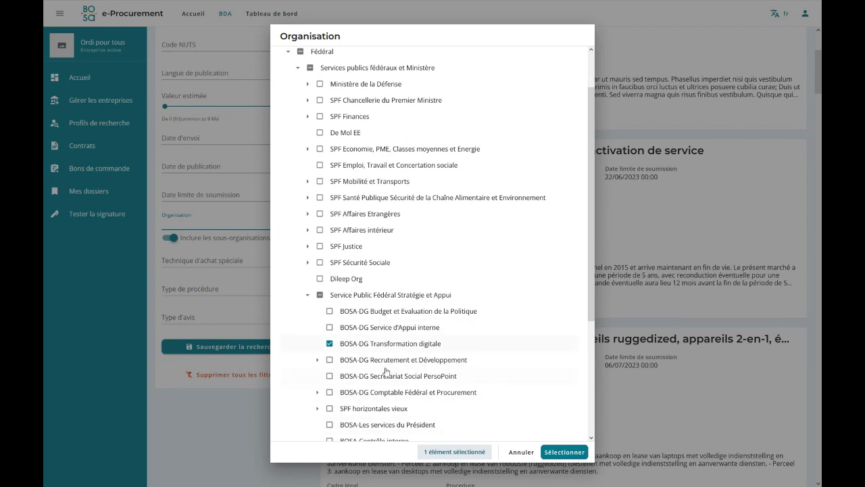
left_click(520, 452)
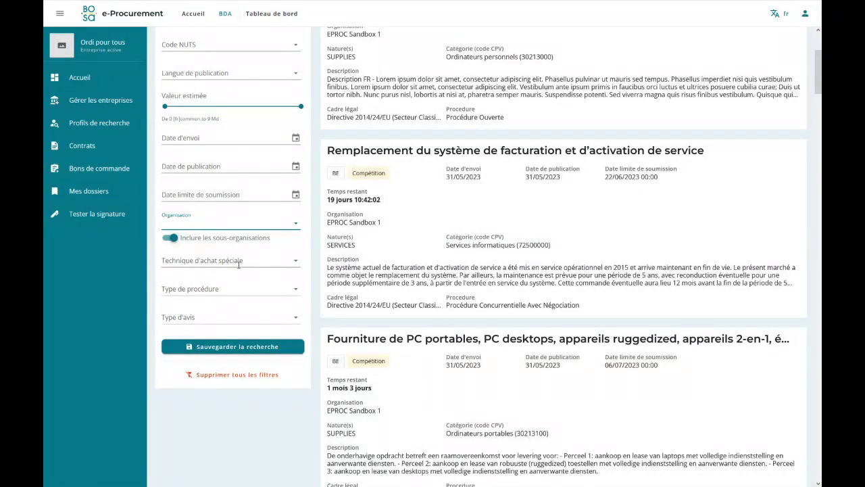
left_click(278, 261)
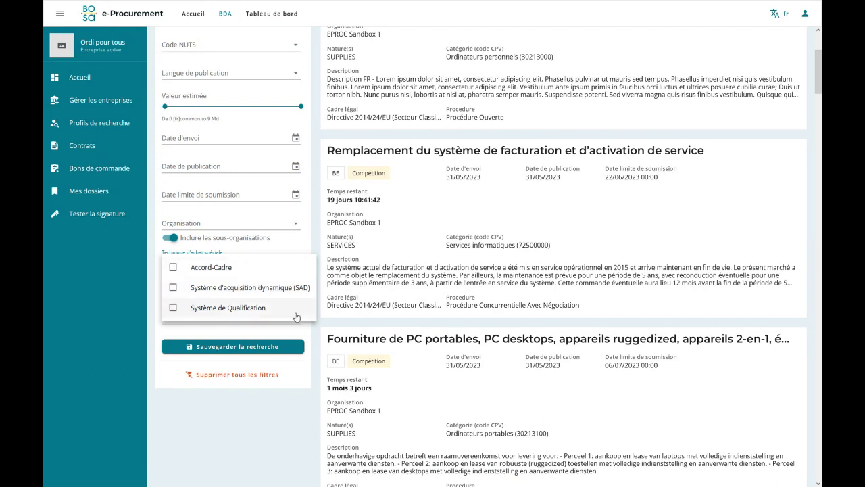
left_click(307, 337)
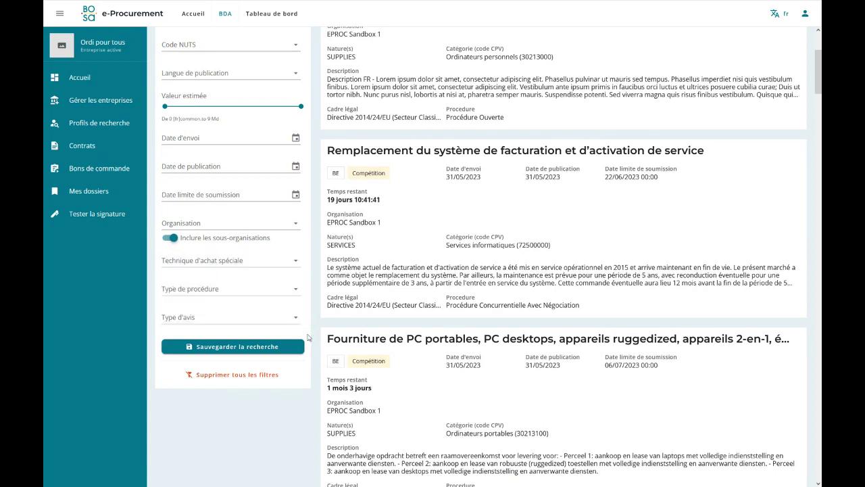
left_click(275, 292)
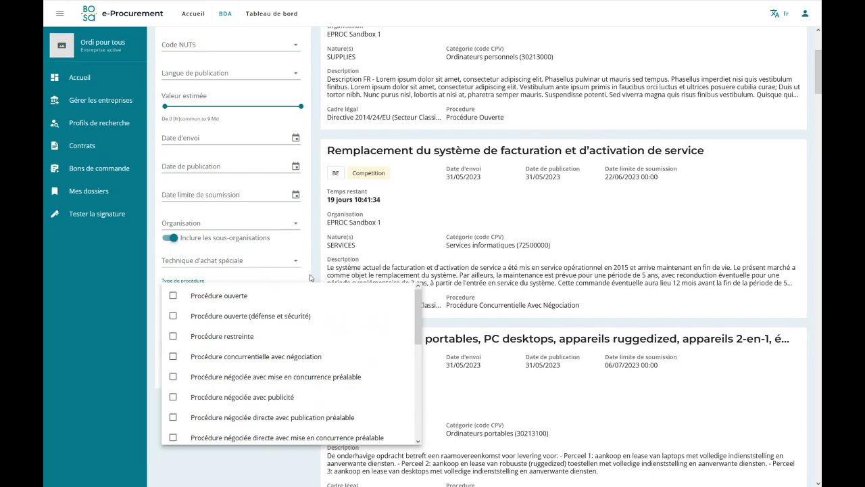
left_click(310, 276)
scroll(228, 207, "down", 2)
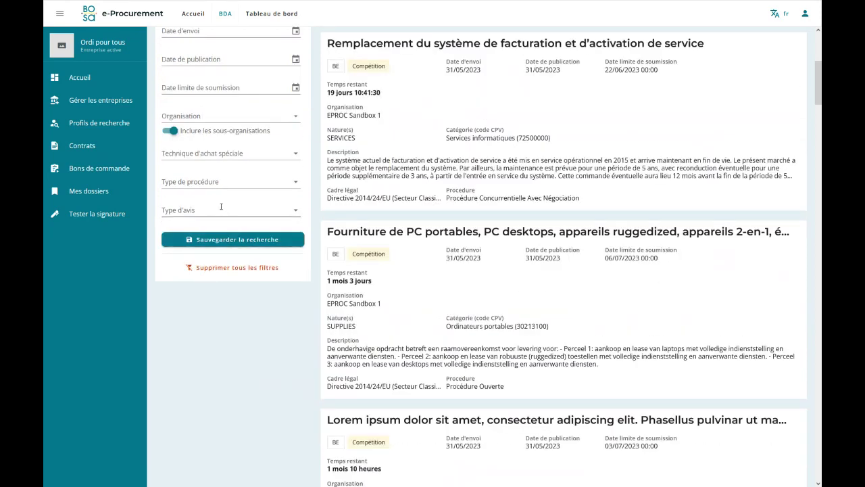
Show the Type d'avis choices Planification, Compétition and Attribution.
left_click(222, 209)
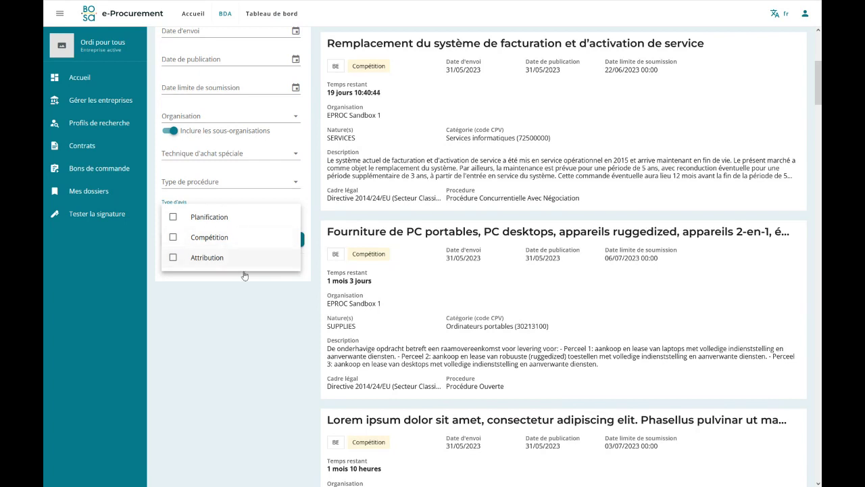
Close the Type d'avis options unchanged, reopen them, and return to the top of the listing.
left_click(291, 278)
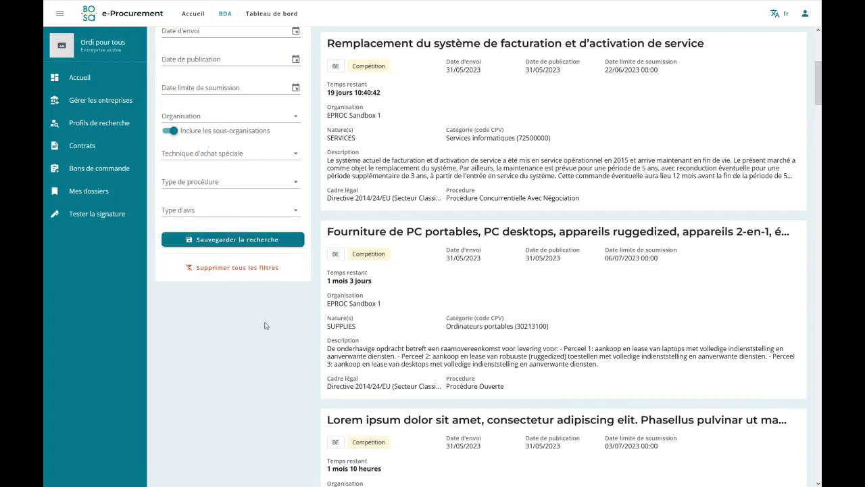
scroll(263, 323, "up", 1)
scroll(247, 297, "up", 4)
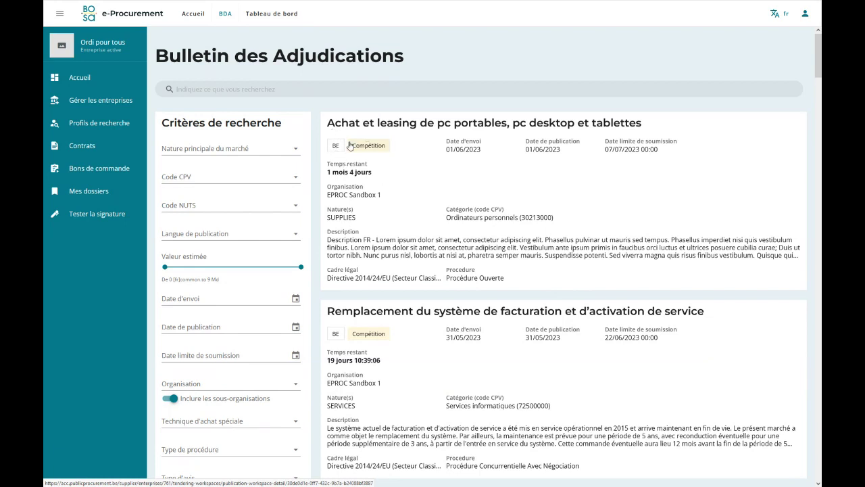
scroll(236, 308, "down", 2)
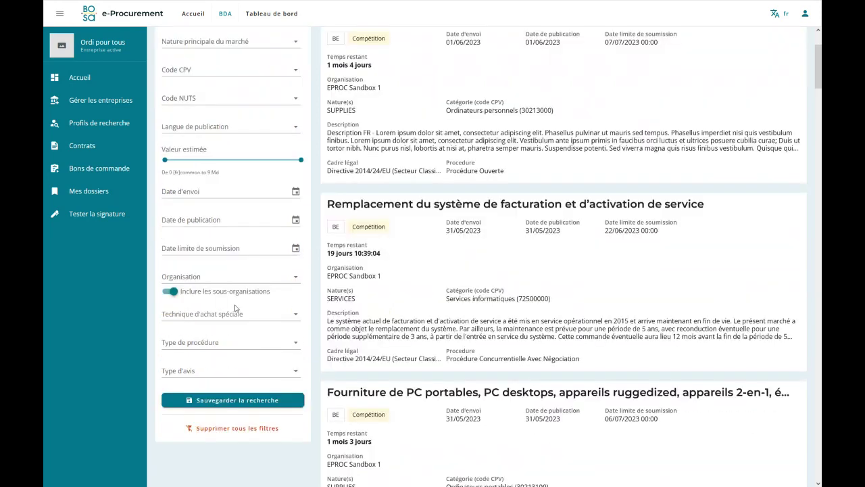
left_click(223, 372)
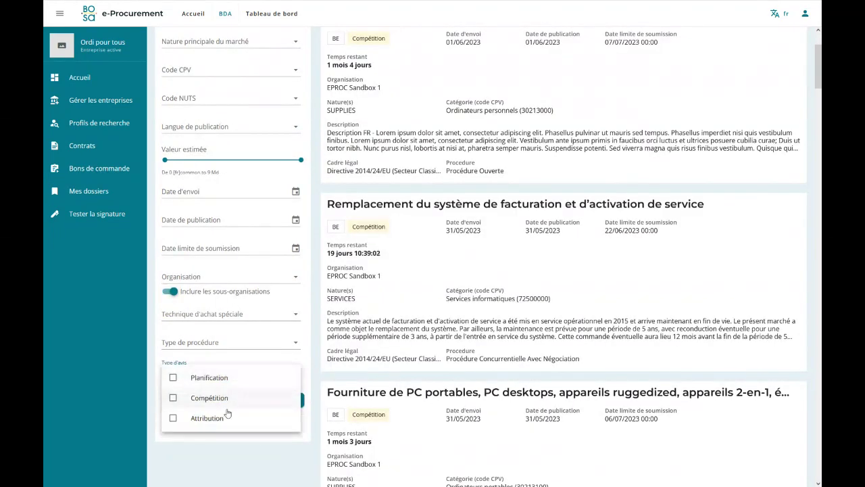
scroll(331, 189, "up", 2)
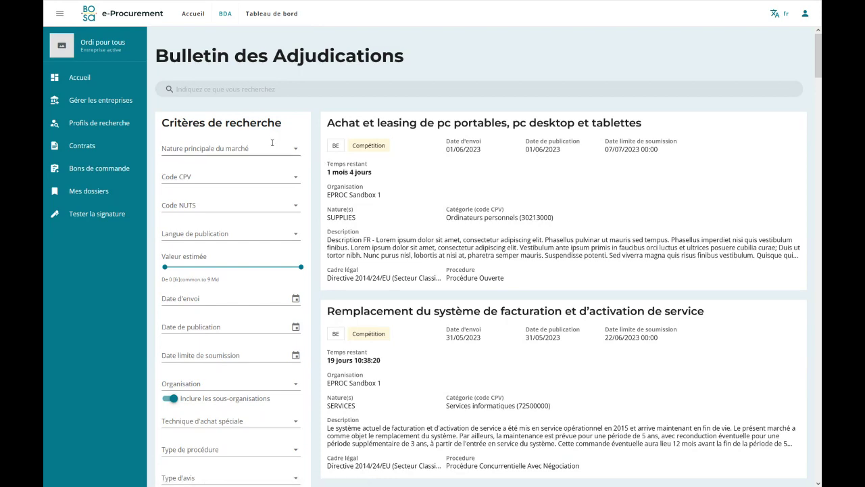
Filter tenders to Fournitures as main contract nature and bring up the Code CPV picker.
scroll(272, 142, "down", 1)
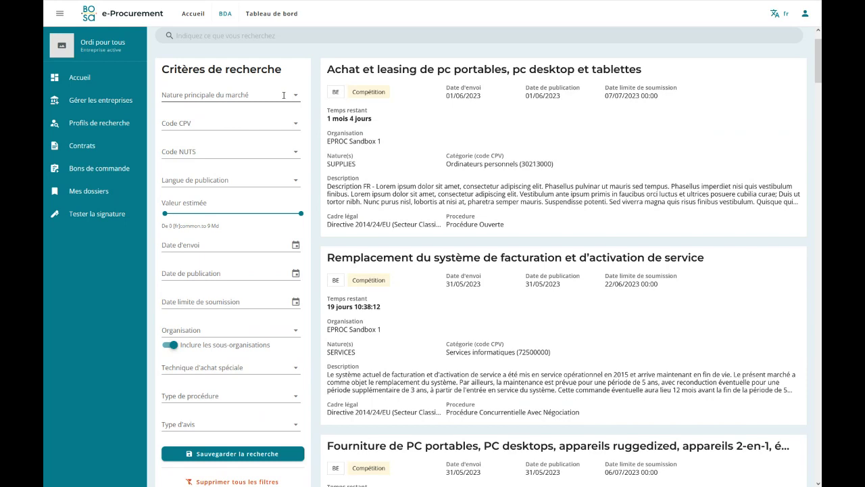
left_click(252, 94)
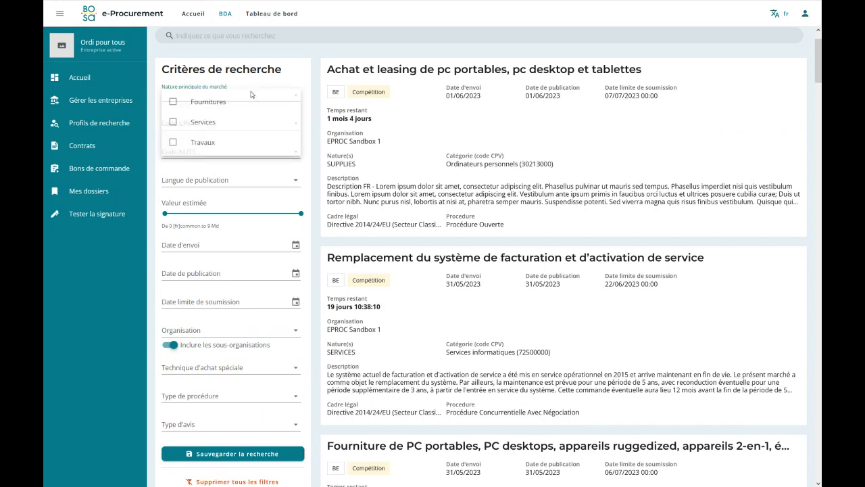
left_click(174, 103)
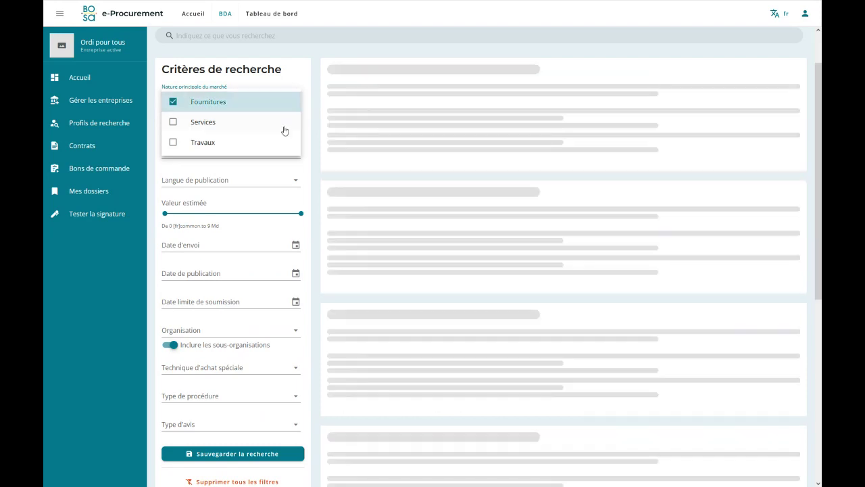
left_click(308, 105)
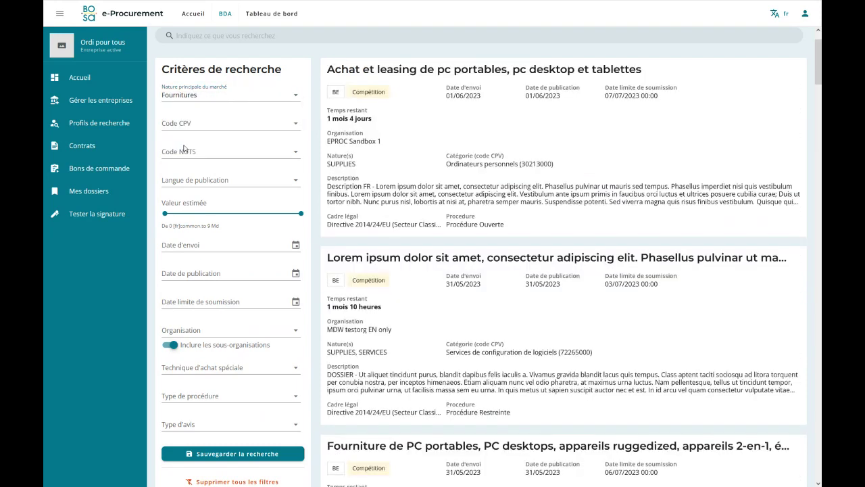
left_click(192, 124)
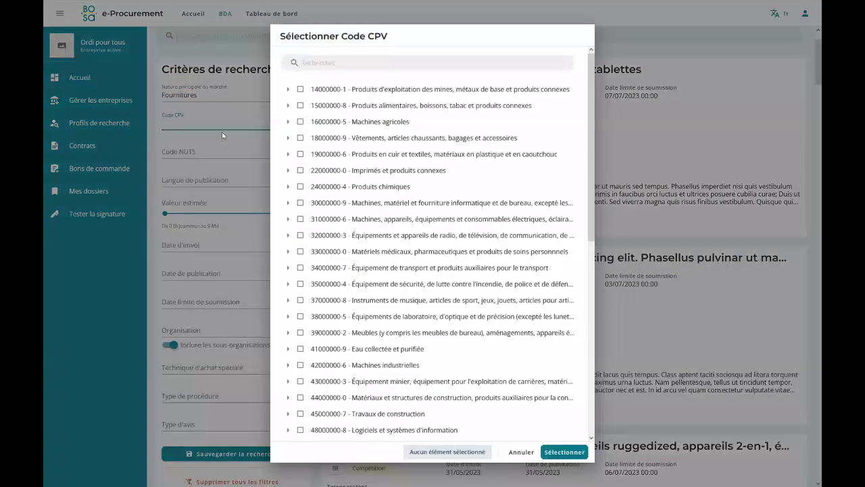
Apply CPV code 30200000-1 Matériel et fournitures informatiques, with all sub-codes, as a filter.
left_click(332, 62)
type("ordinateur")
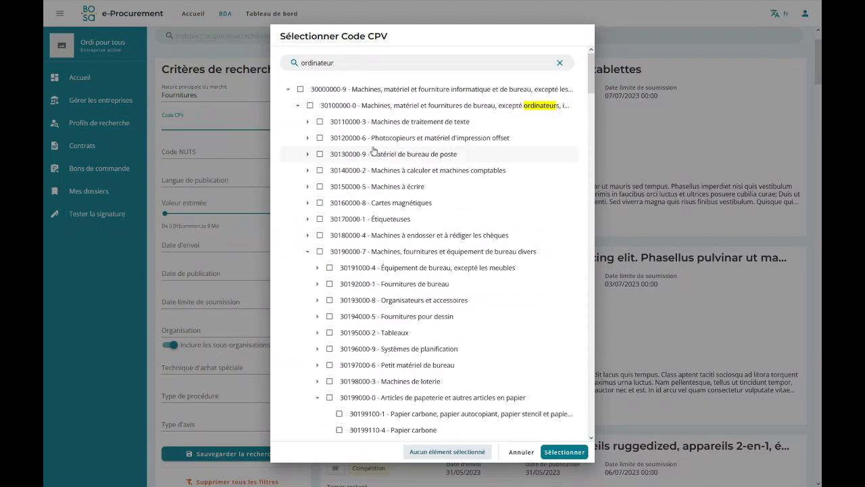
left_click(297, 106)
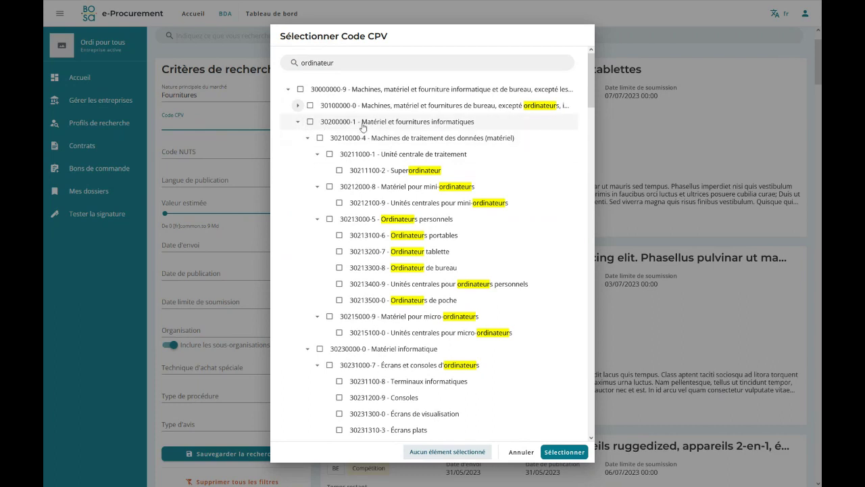
left_click(310, 122)
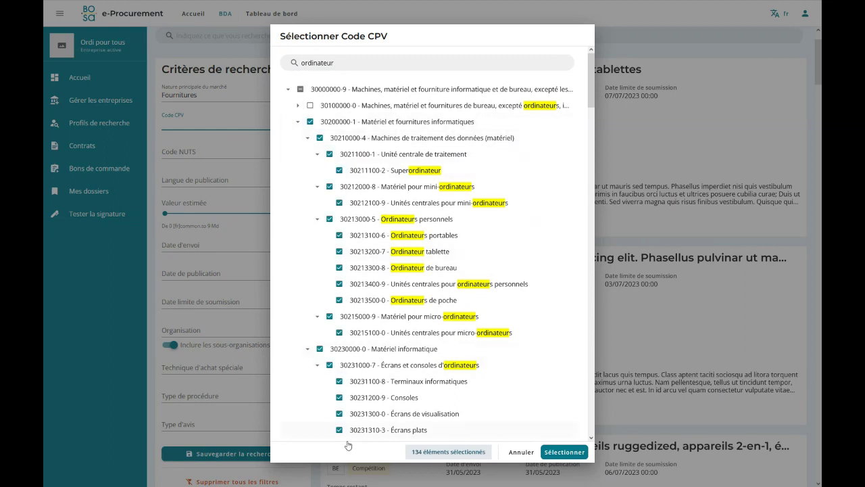
scroll(405, 301, "down", 3)
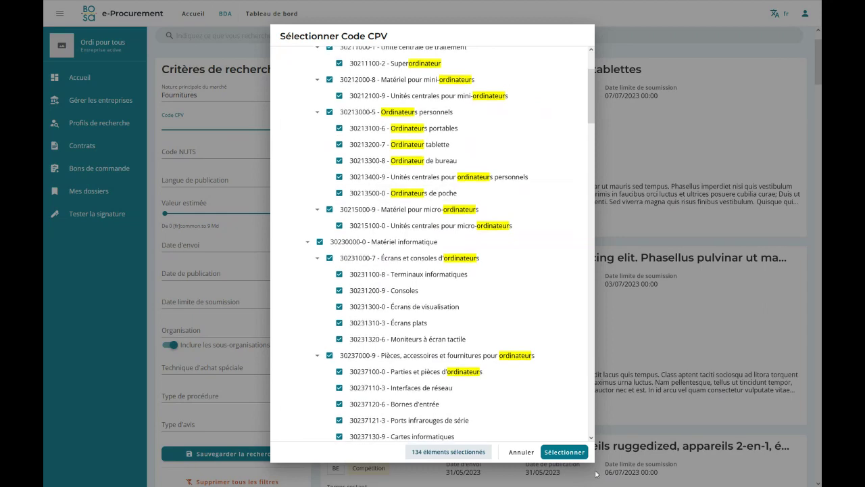
left_click(562, 451)
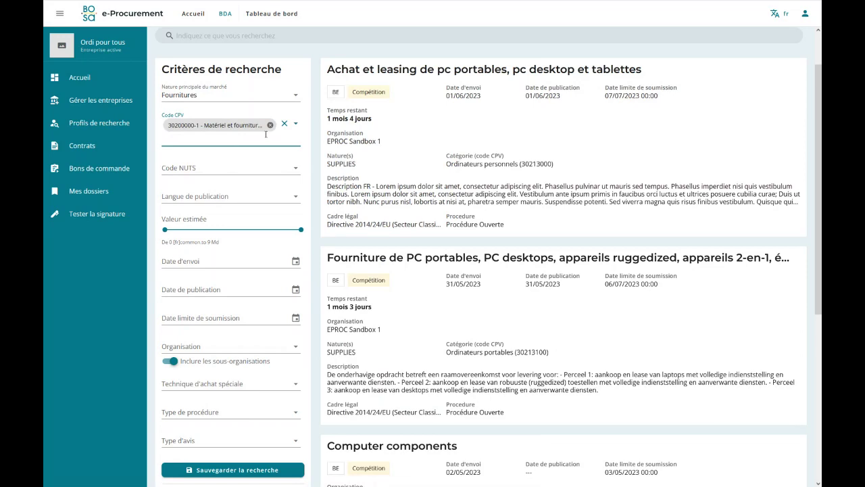
Set the Type d'avis filter to Compétition and browse the resulting notices.
scroll(265, 134, "down", 1)
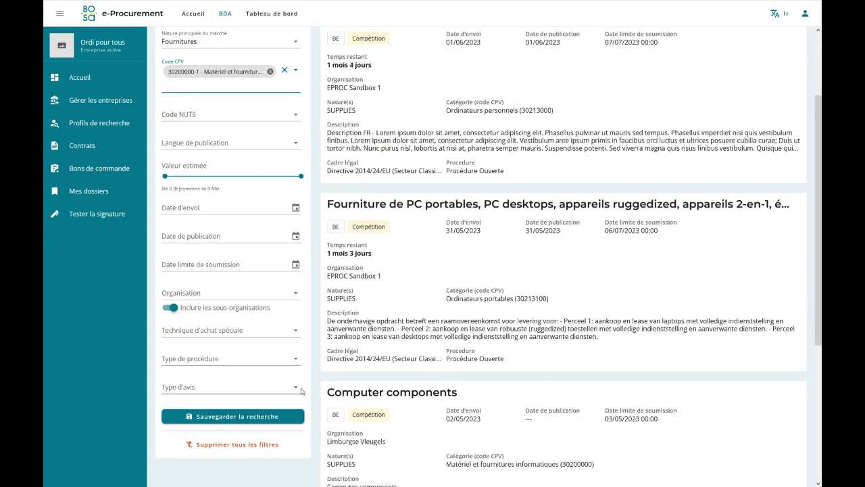
left_click(286, 385)
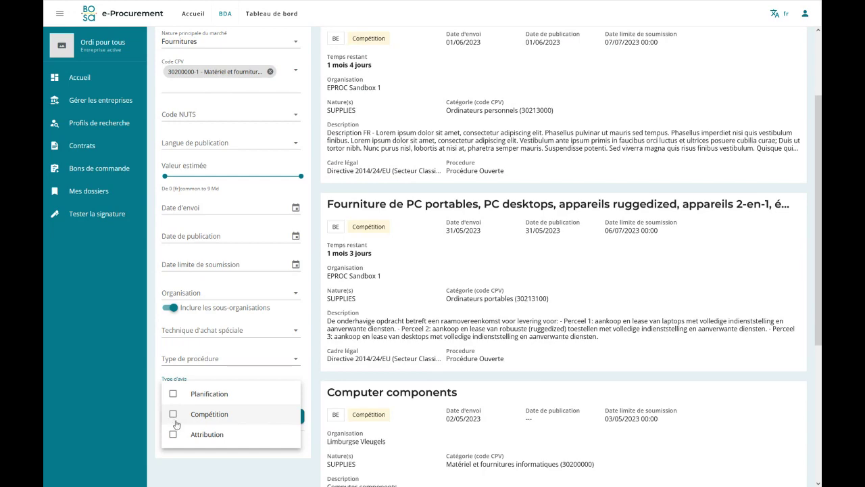
left_click(173, 414)
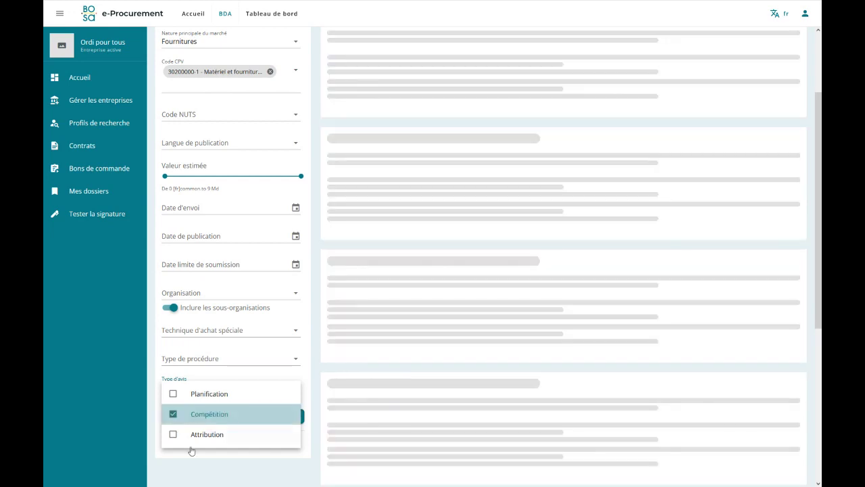
left_click(314, 398)
scroll(406, 139, "up", 2)
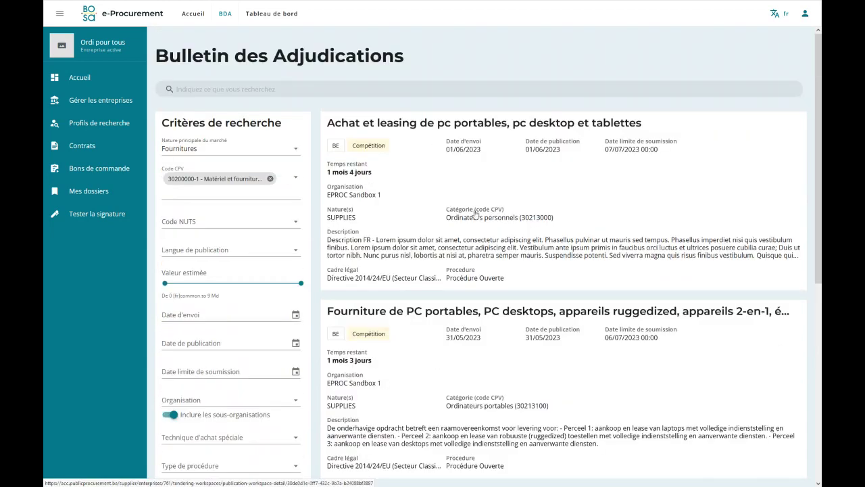
scroll(475, 221, "down", 2)
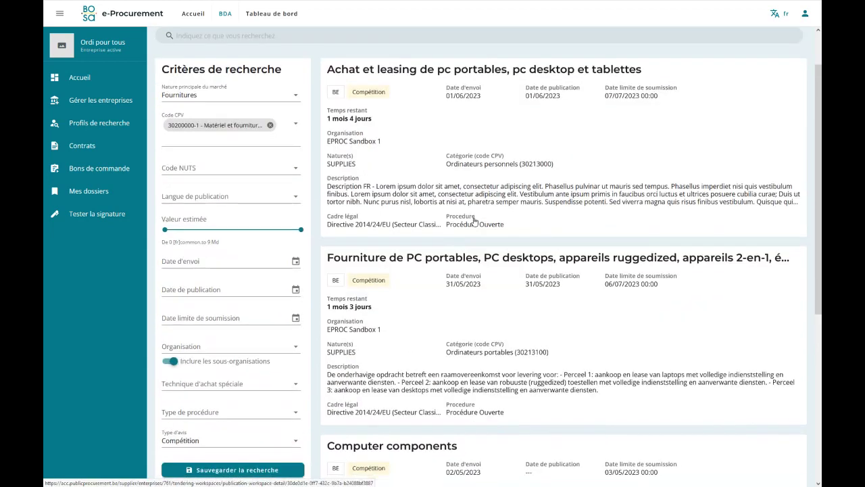
scroll(490, 333, "down", 1)
scroll(490, 333, "down", 1)
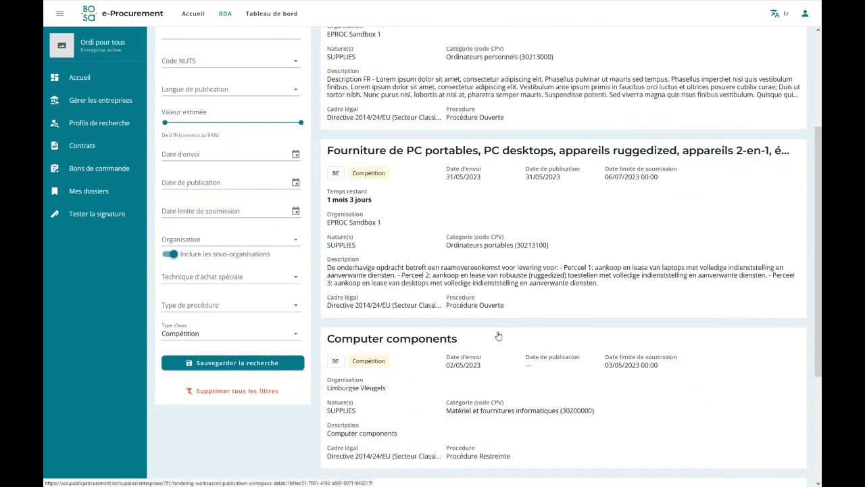
scroll(440, 338, "up", 2)
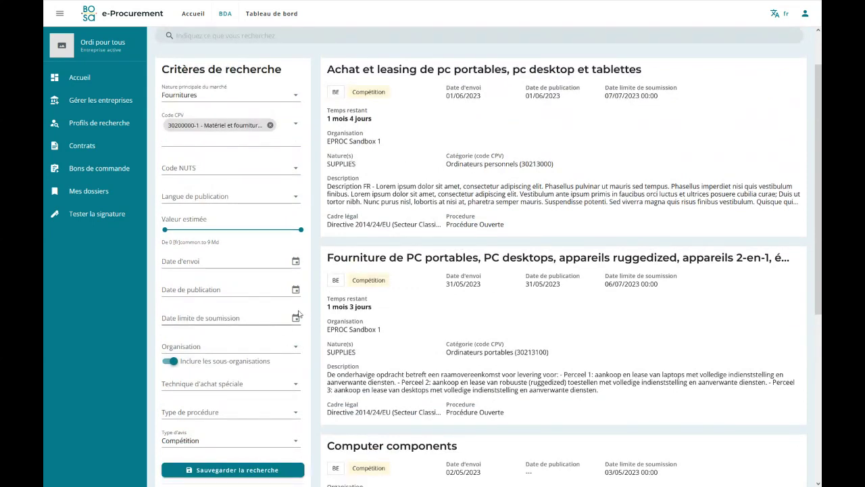
scroll(260, 382, "down", 1)
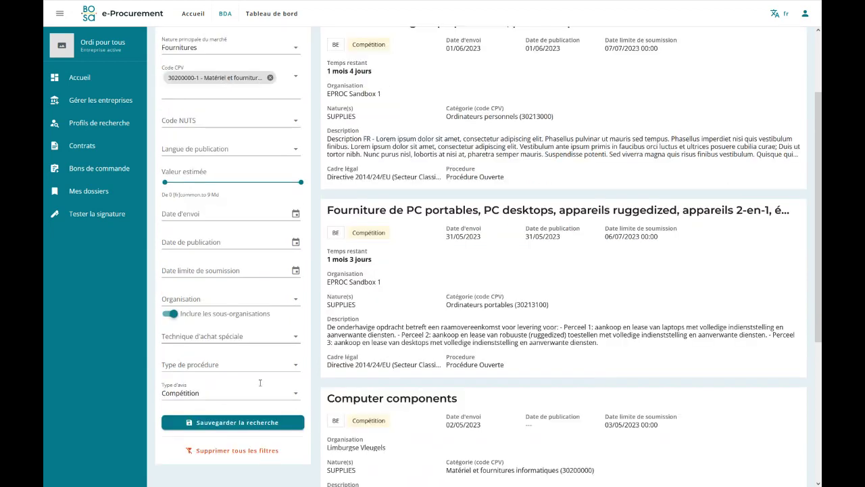
Save the search as profile 'Ordinateur' with notifications on, then view Profils de recherche.
left_click(227, 418)
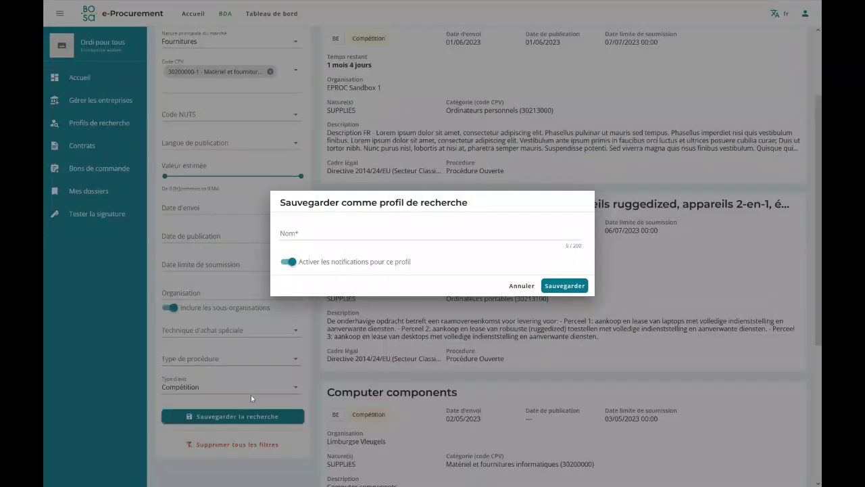
left_click(316, 234)
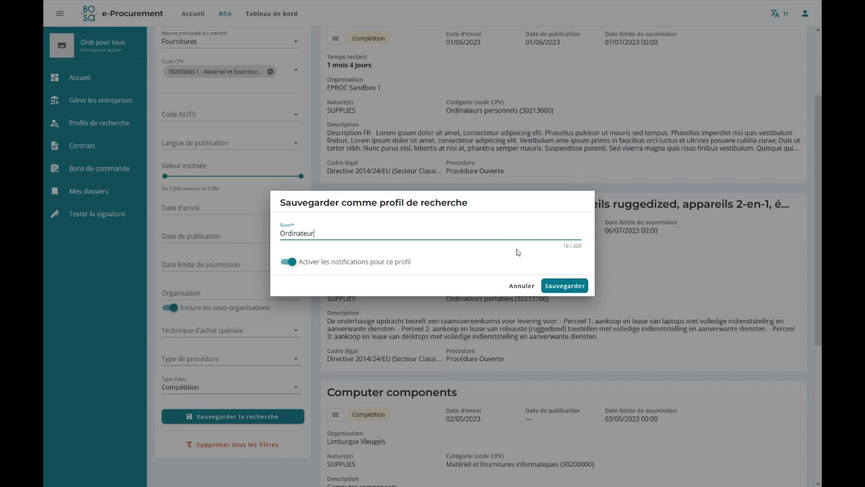
left_click(552, 286)
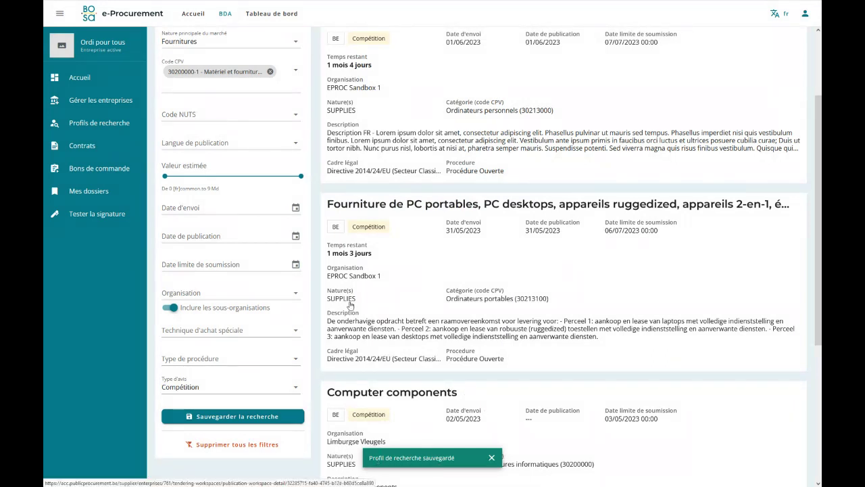
left_click(89, 125)
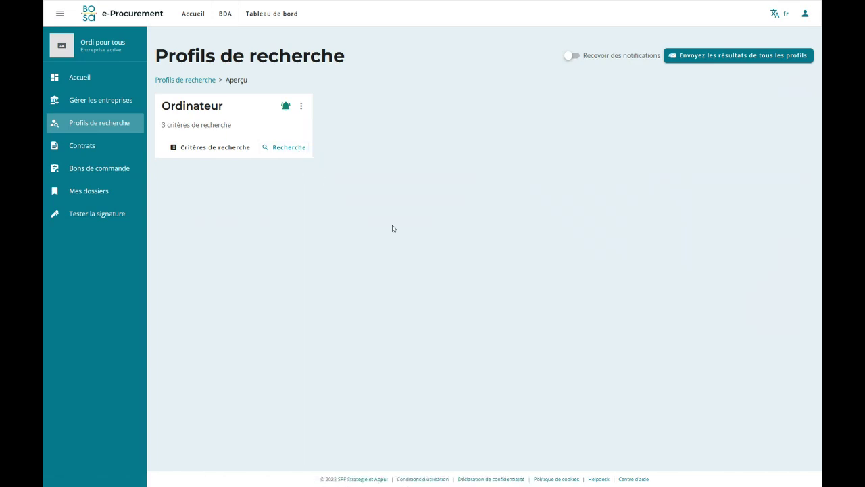
Review the Ordinateur profile's three criteria, rerun its search, and return to Profils de recherche.
left_click(207, 146)
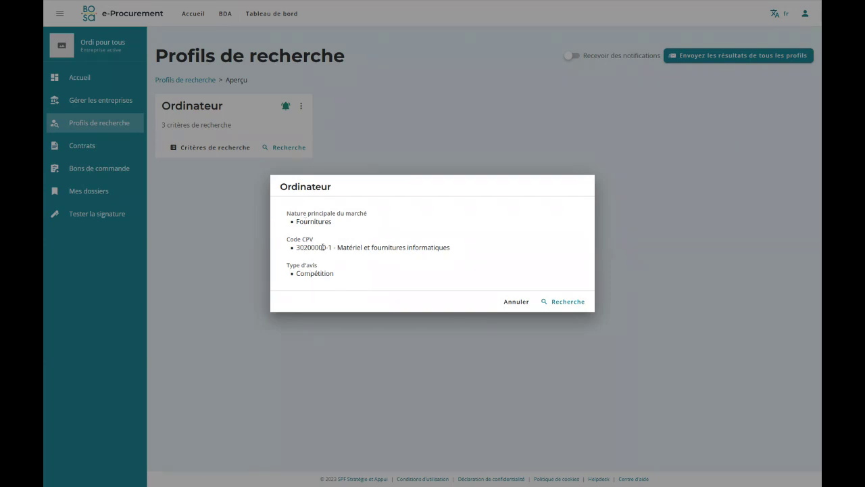
left_click(514, 302)
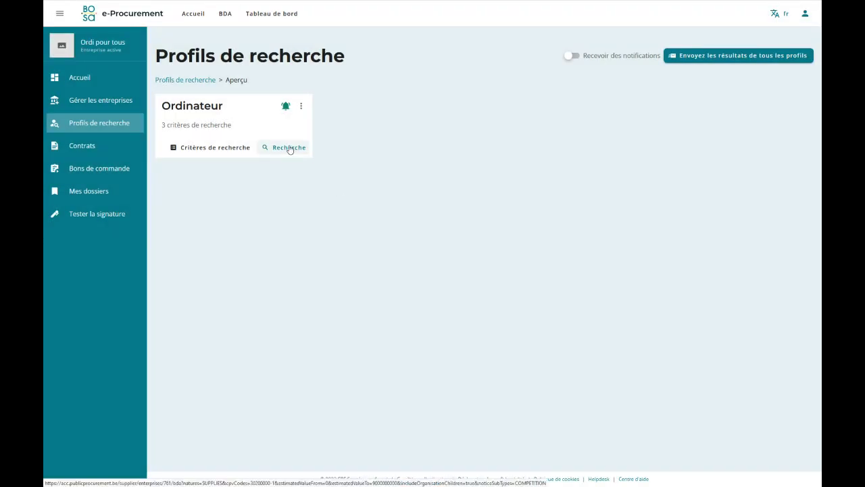
left_click(274, 150)
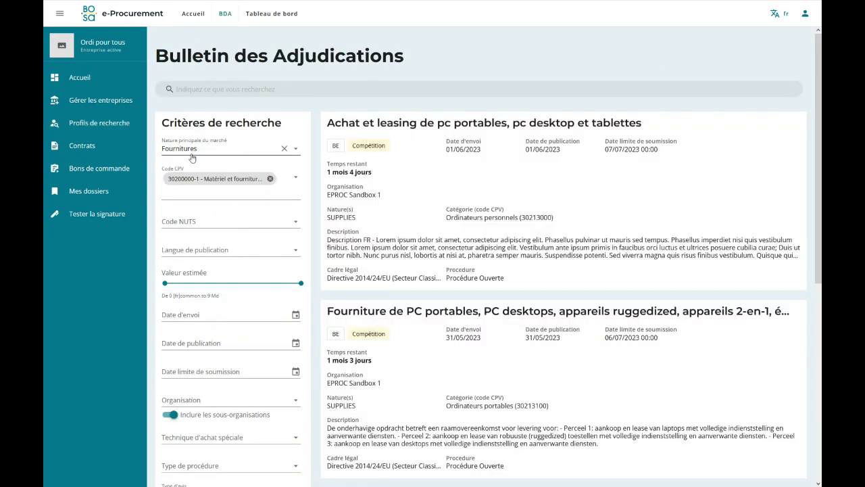
scroll(199, 254, "down", 2)
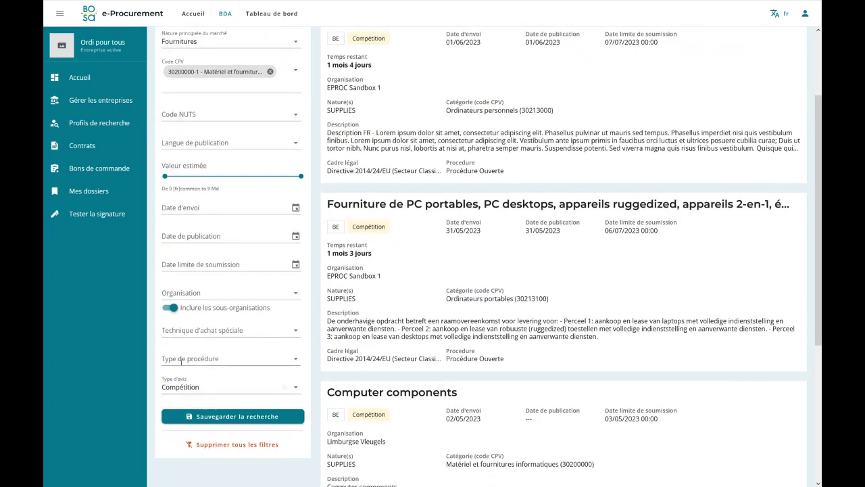
scroll(450, 160, "up", 2)
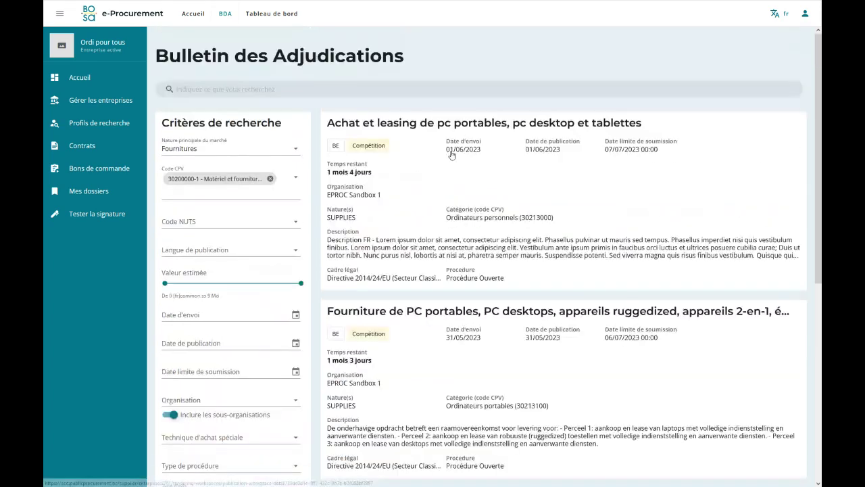
left_click(85, 123)
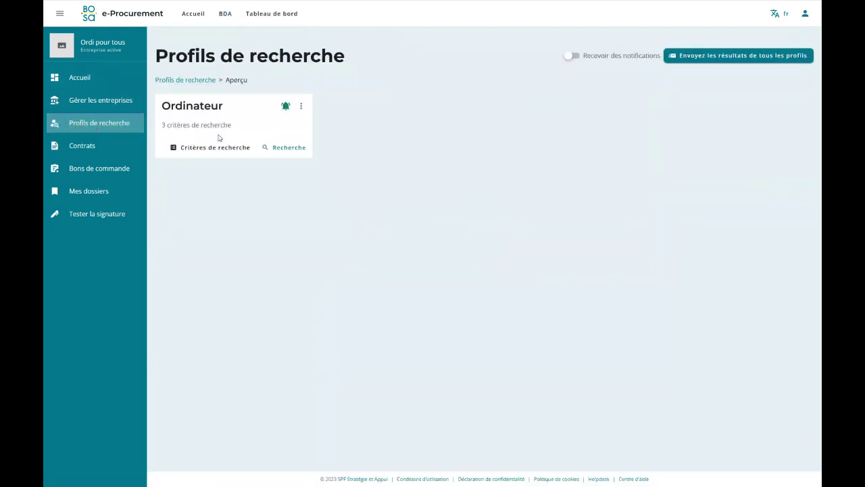
left_click(286, 107)
left_click(573, 57)
left_click(571, 55)
left_click(301, 107)
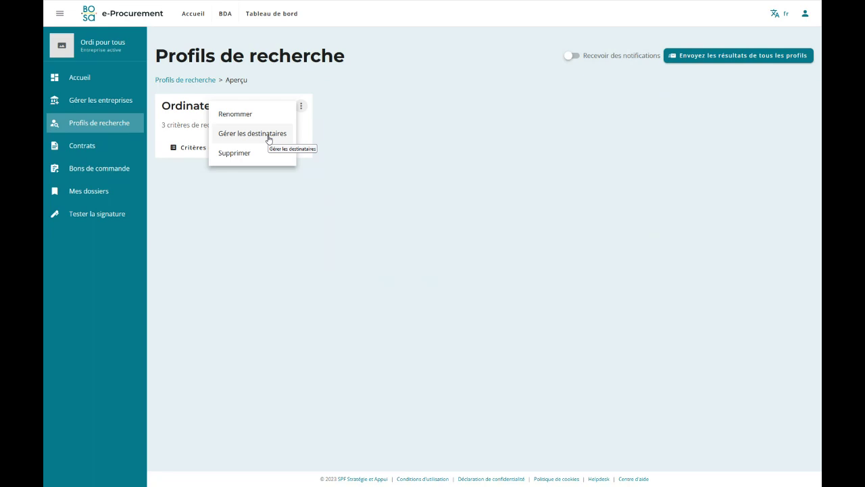
left_click(375, 99)
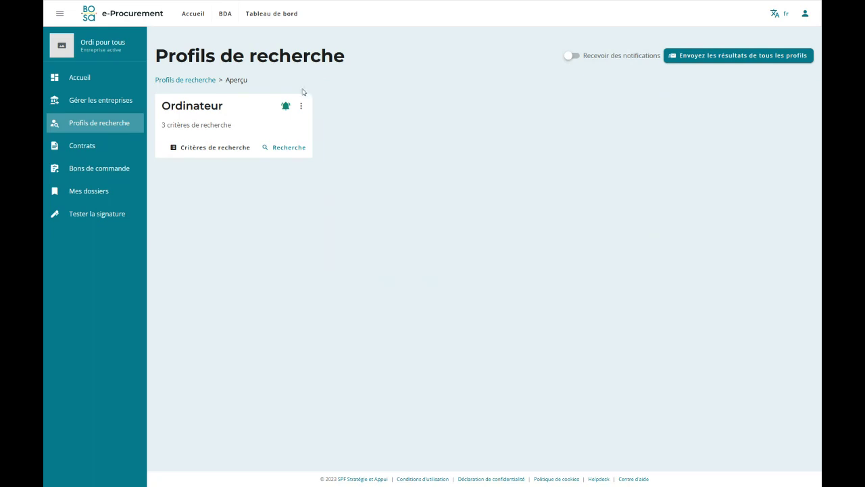
Run the Ordinateur profile's search to list PC supply tenders in the Bulletin des Adjudications.
left_click(275, 148)
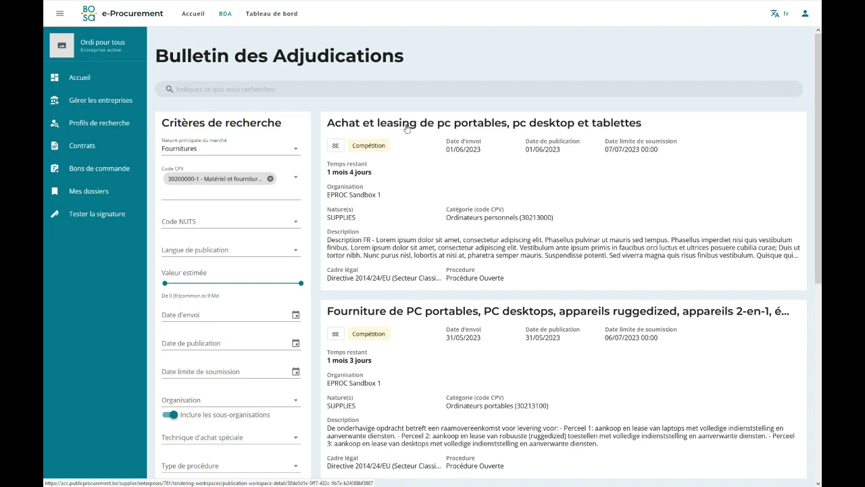
Open the 'Achat et leasing de pc portables' tender and show its Avis list.
left_click(500, 183)
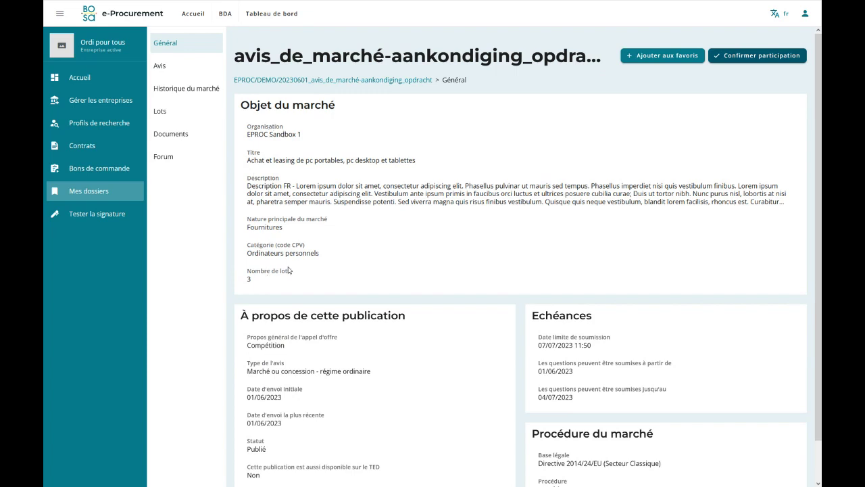
scroll(365, 248, "down", 1)
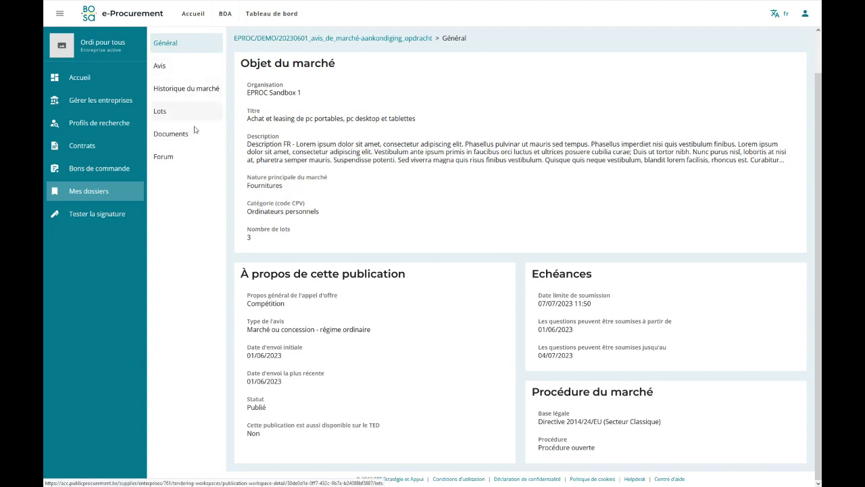
left_click(195, 71)
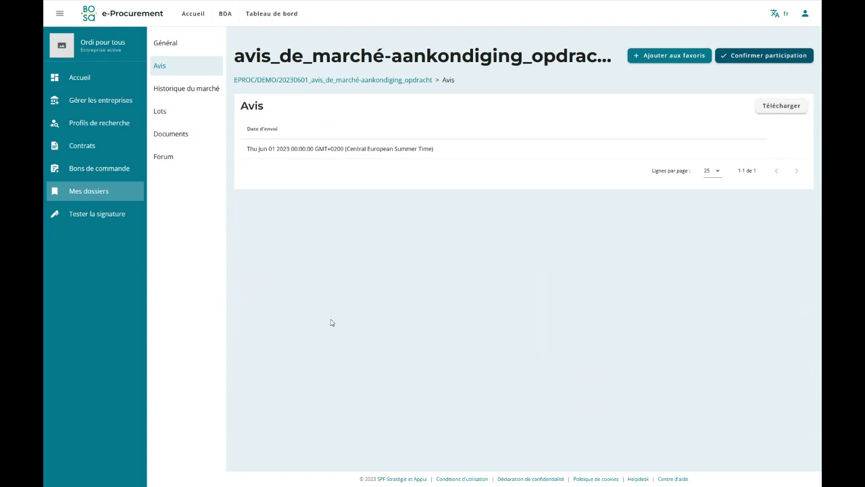
Review the market history, then list the lots PC portables, PC desktop and Tablettes.
left_click(210, 91)
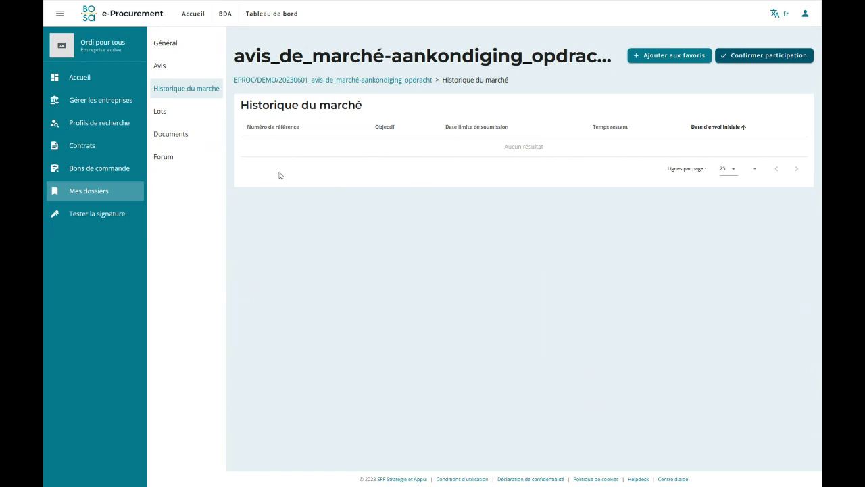
left_click(172, 113)
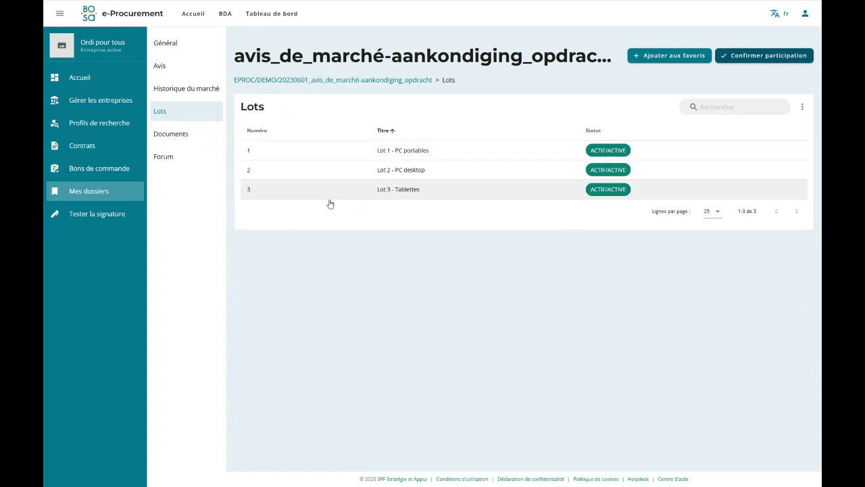
Show the tender's Documents section with six documents and one external link.
left_click(193, 137)
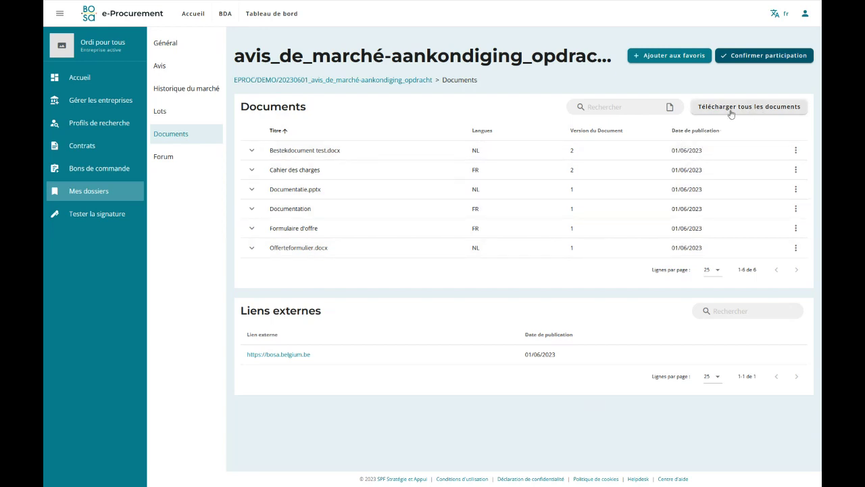
Check download options for Bestekdocument test.docx and Cahier des charges.
left_click(796, 151)
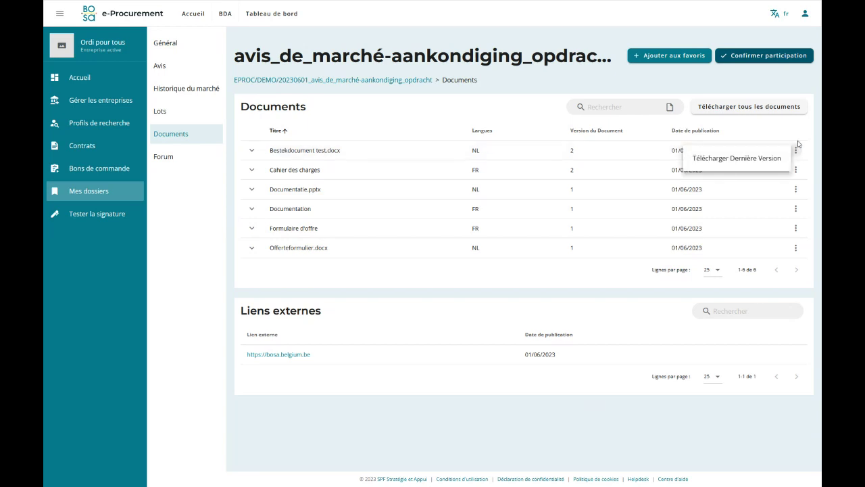
left_click(796, 173)
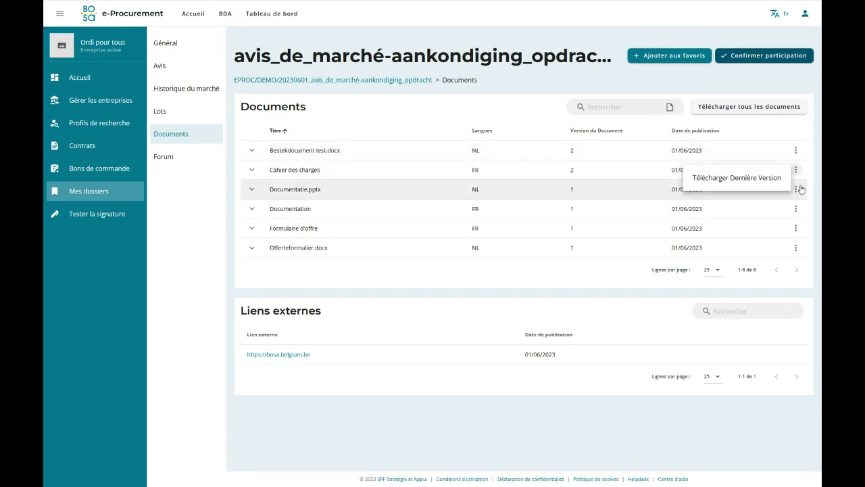
left_click(796, 129)
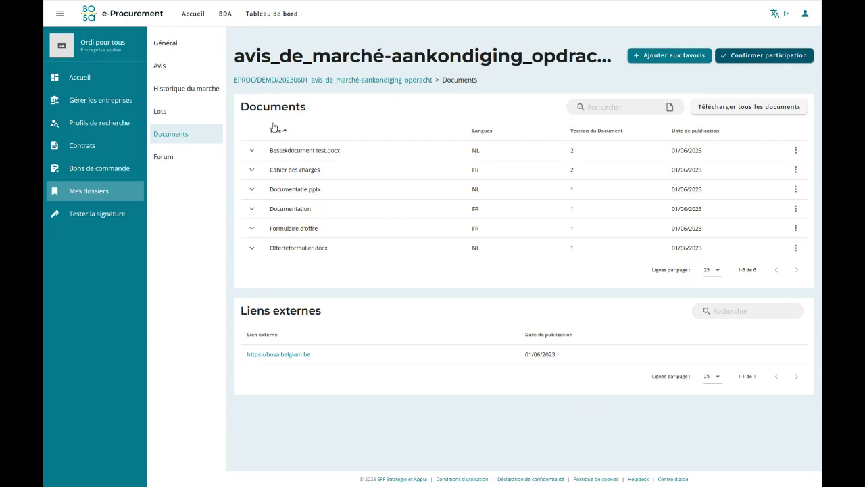
Inspect both versions of Bestekdocument test.docx, then open the tender's Forum.
left_click(252, 151)
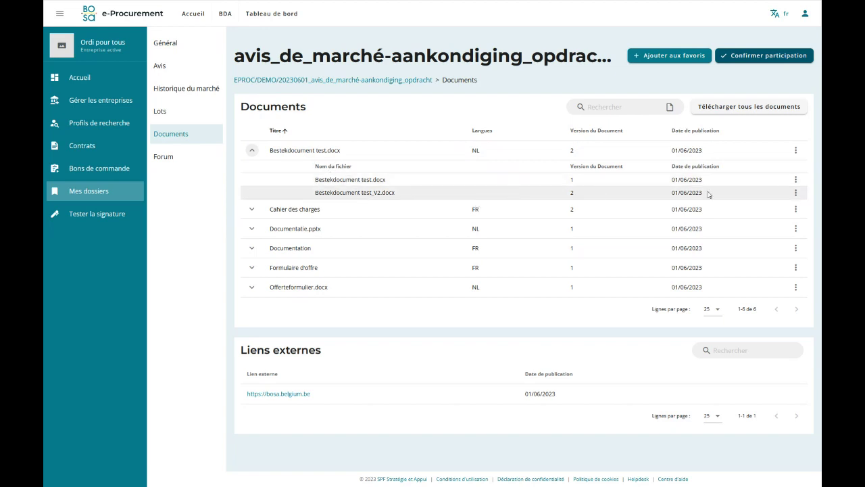
left_click(796, 179)
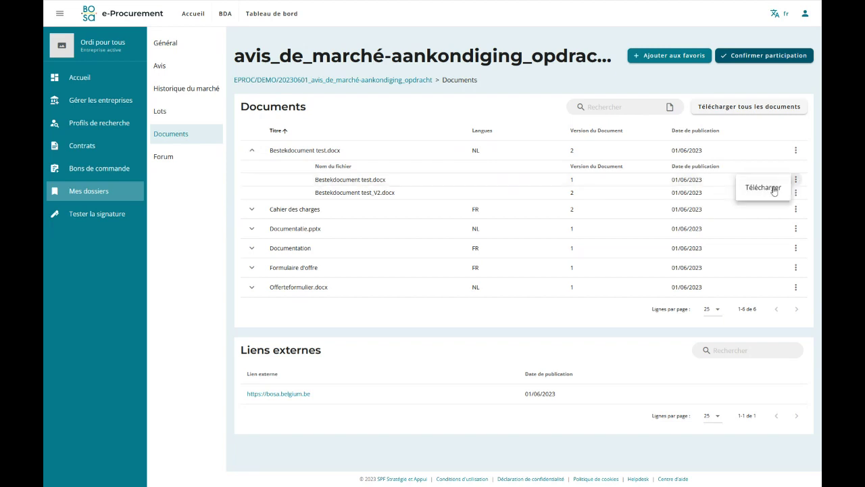
left_click(797, 192)
left_click(797, 192)
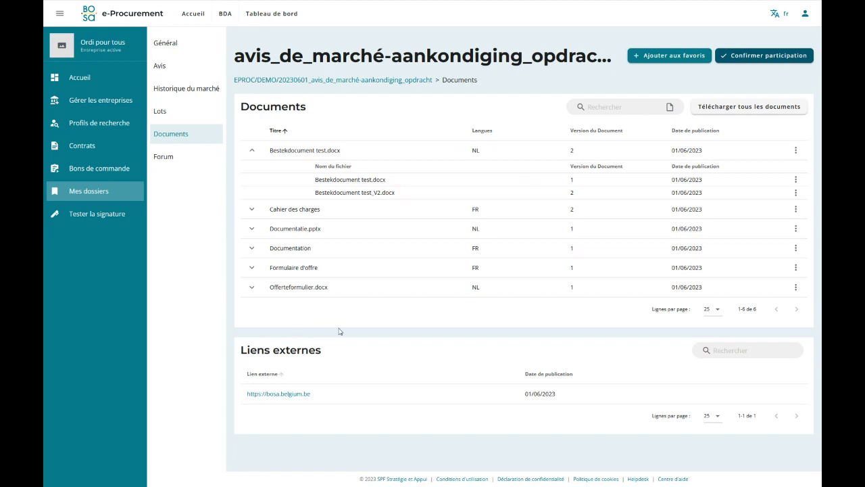
left_click(186, 157)
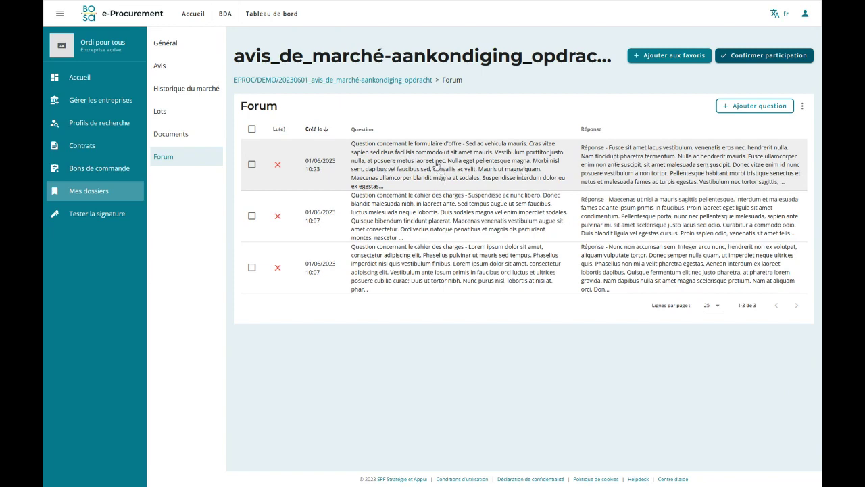
Open the 10:23 forum question about the formulaire d'offre, read its answer, and close it.
left_click(436, 166)
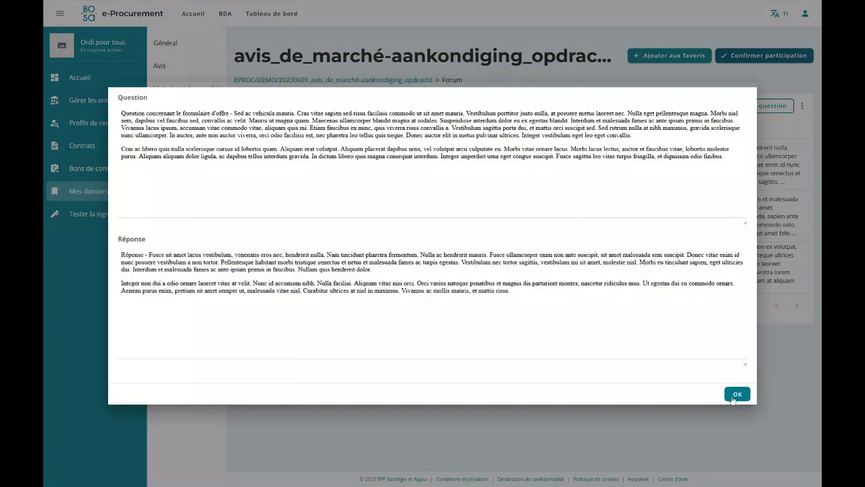
left_click(736, 397)
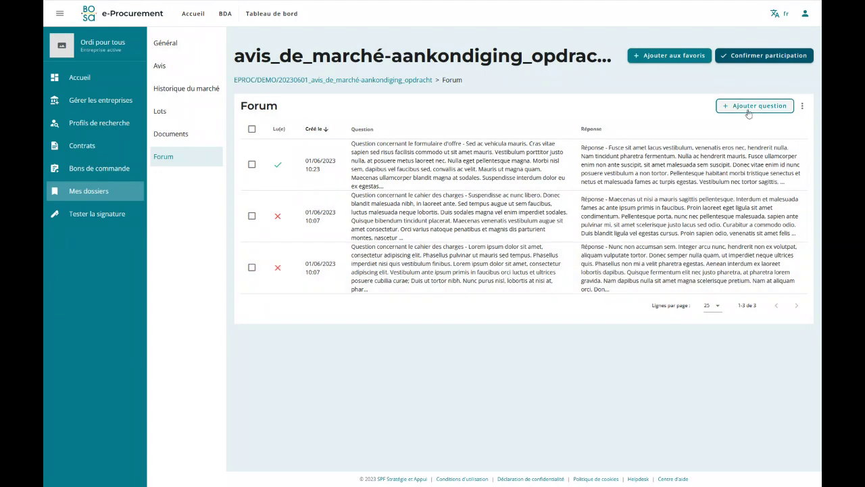
Create a forum question reading 'Question sur le formulaire d'offre'.
left_click(755, 106)
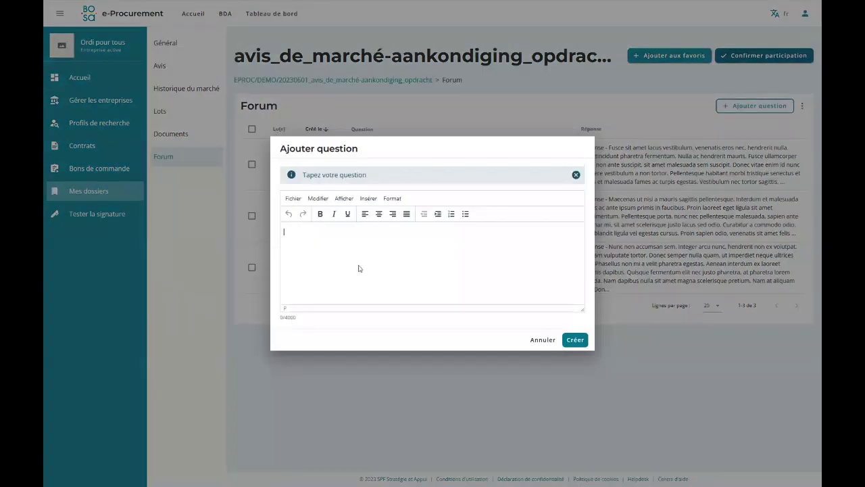
type("Question sur le formulaire d'offre")
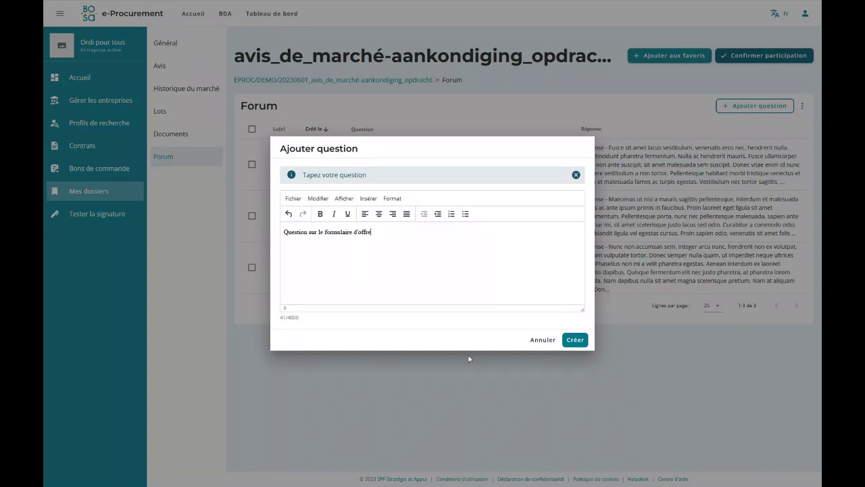
left_click(577, 340)
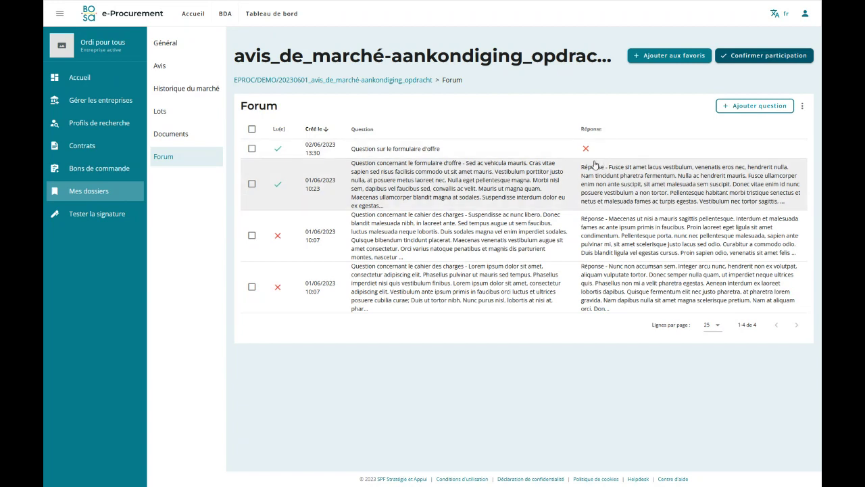
Select all forum questions and mark them read, including the new fourth question.
left_click(251, 129)
left_click(803, 106)
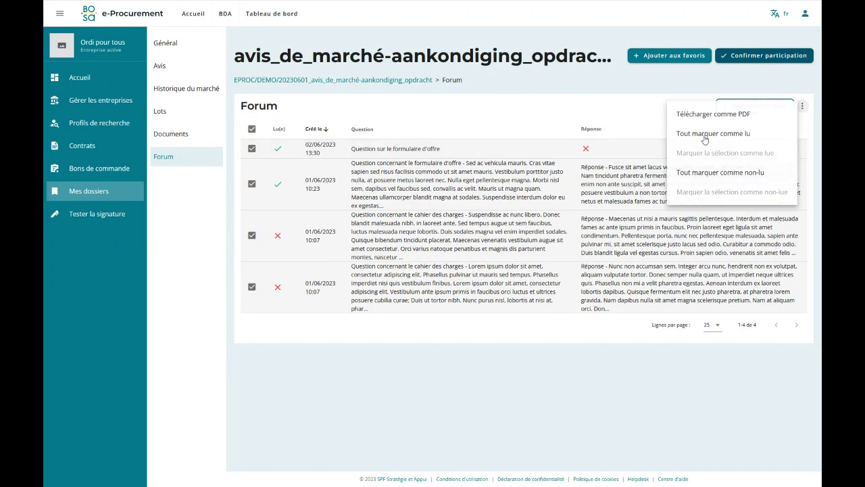
key("Escape")
left_click(489, 269)
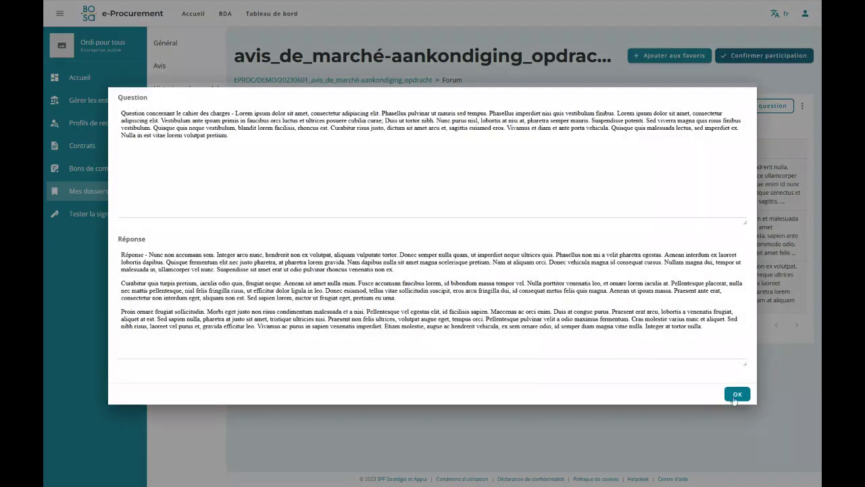
left_click(737, 394)
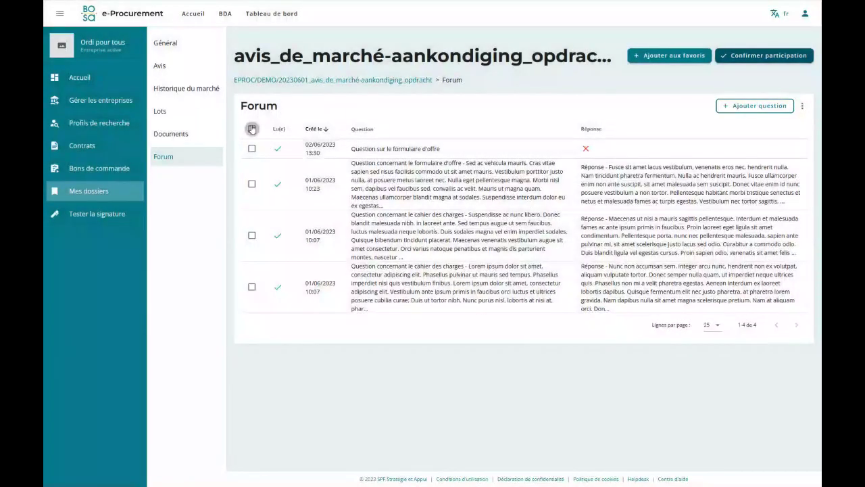
left_click(802, 106)
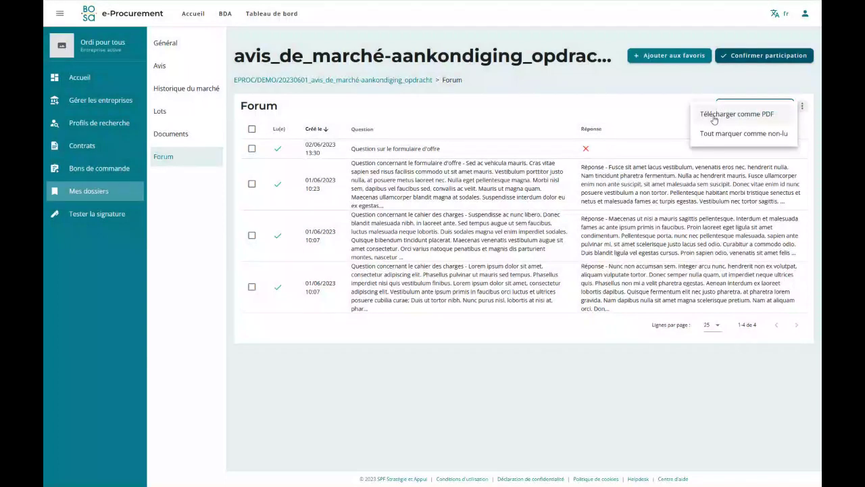
left_click(504, 84)
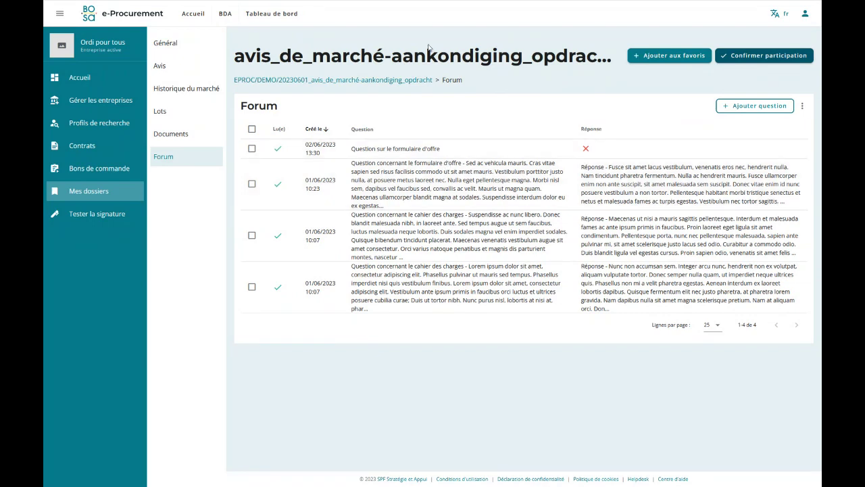
Return to the tender's Général section and confirm participation in the tender.
left_click(163, 49)
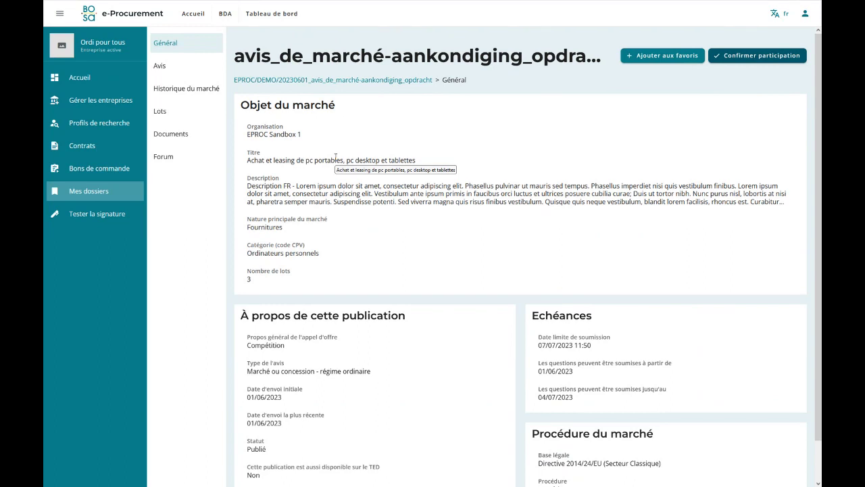
left_click(760, 59)
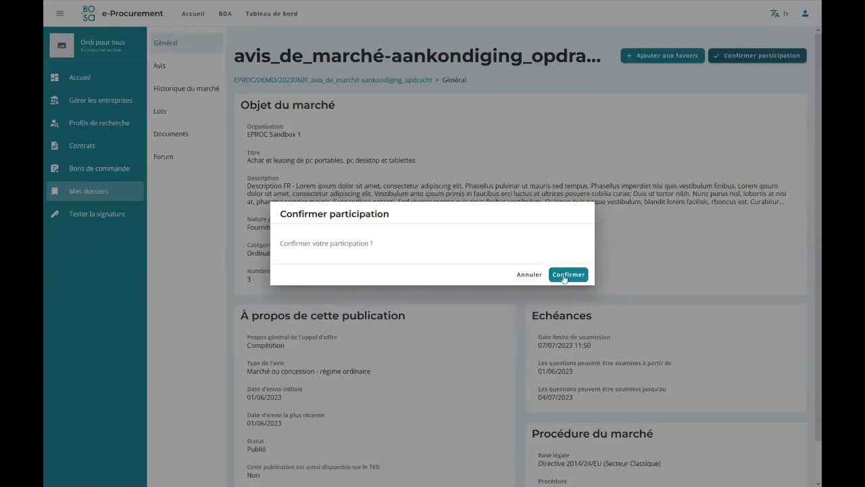
left_click(564, 276)
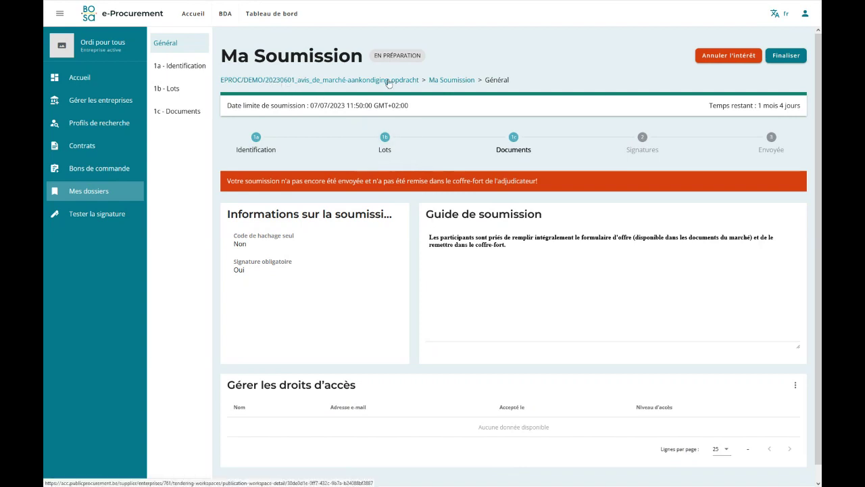
left_click(288, 81)
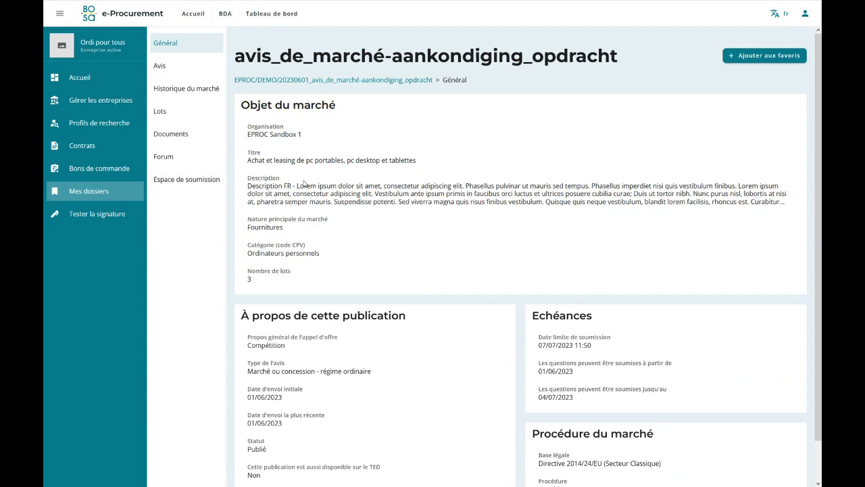
left_click(189, 181)
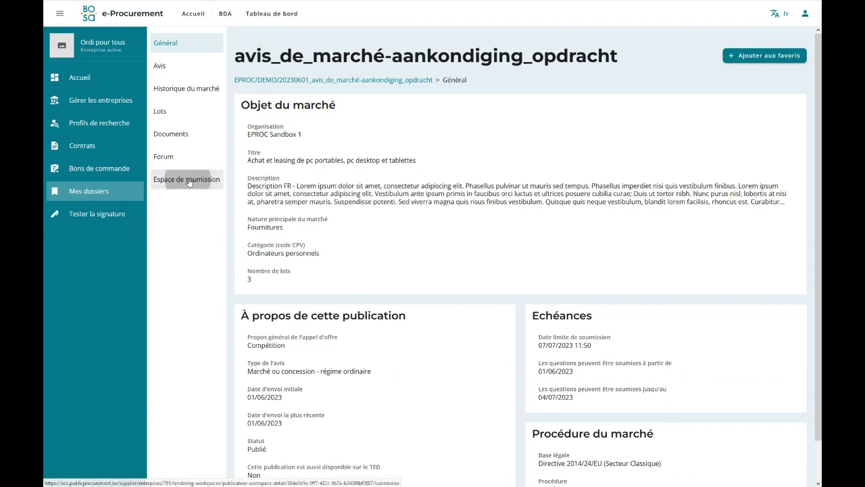
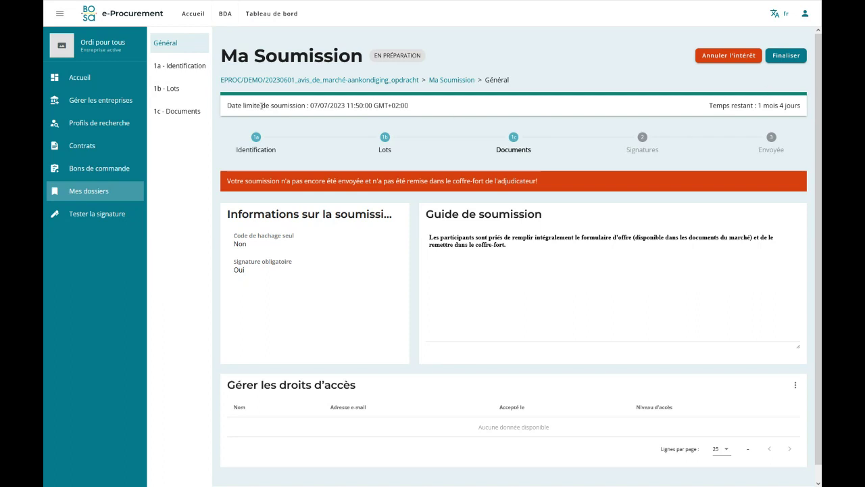
Highlight the submission deadline, the not-yet-sent warning and the Envoyée step label to review the status.
left_click_drag(228, 106, 431, 110)
left_click(430, 110)
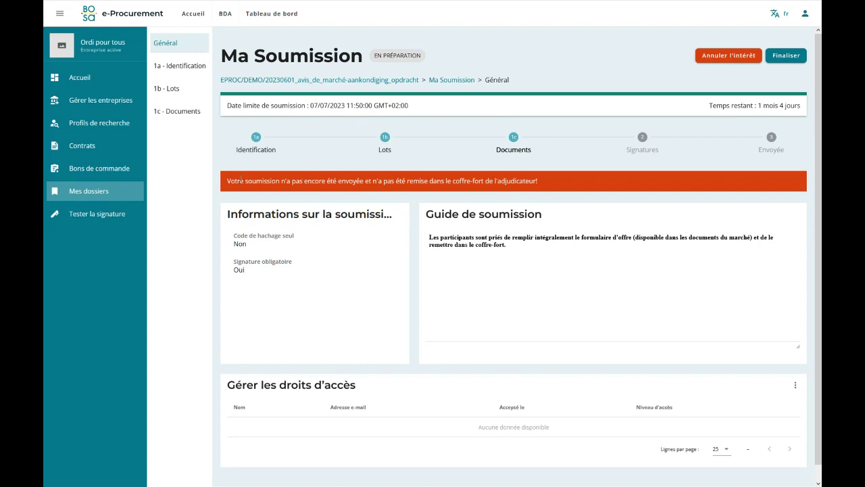
left_click_drag(227, 182, 543, 189)
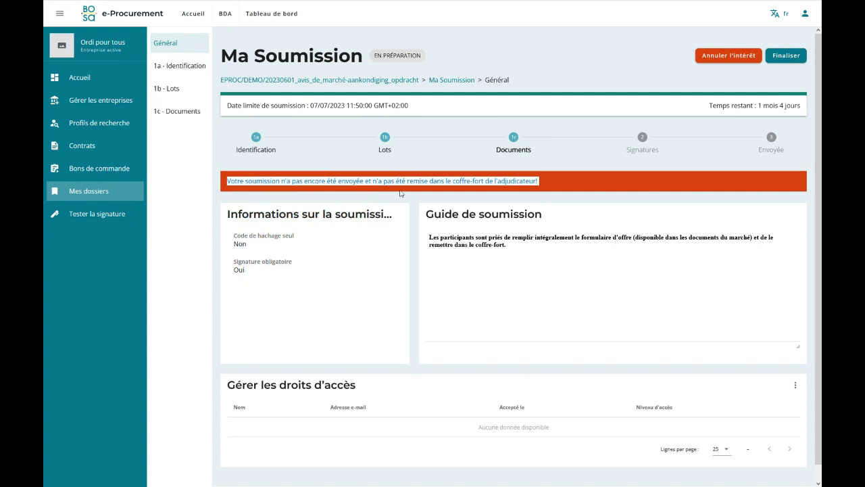
left_click(558, 187)
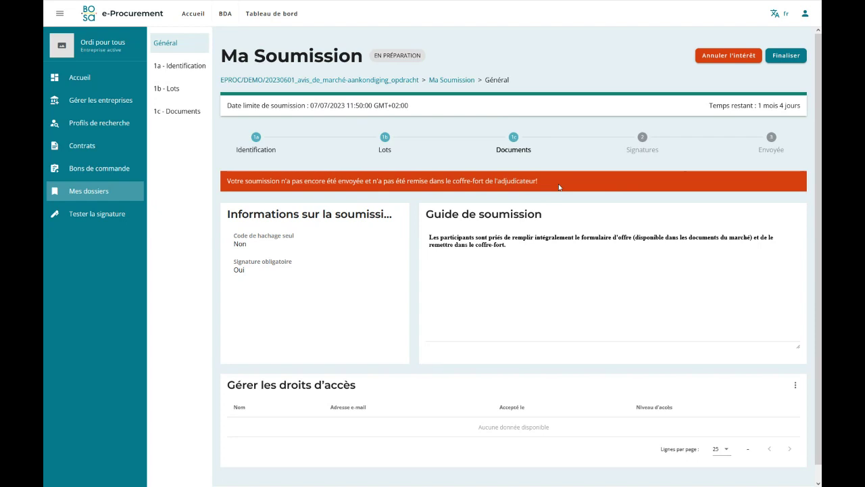
double_click(771, 149)
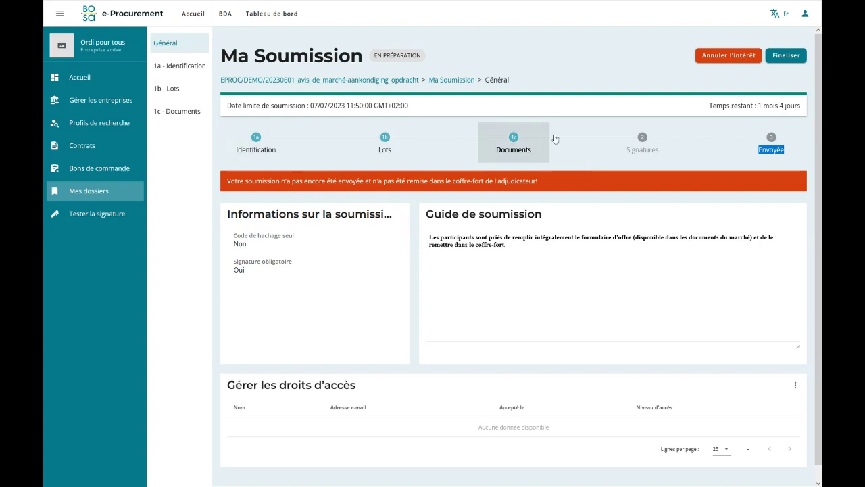
left_click(741, 155)
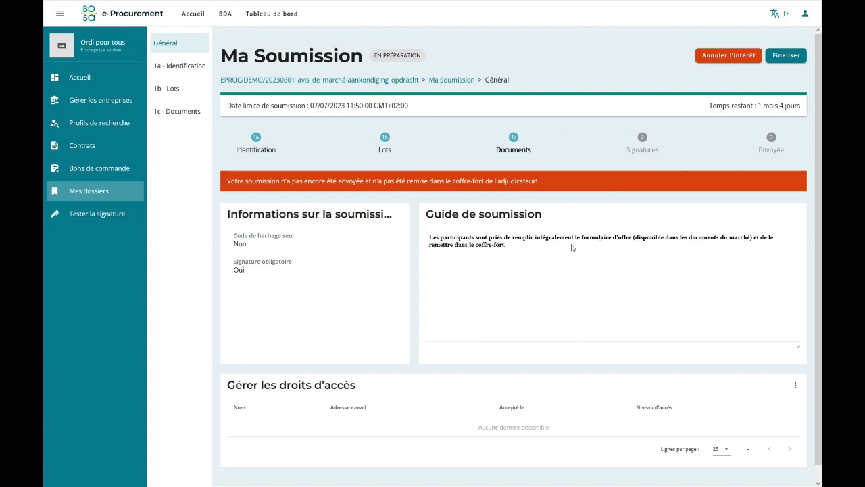
scroll(572, 247, "down", 1)
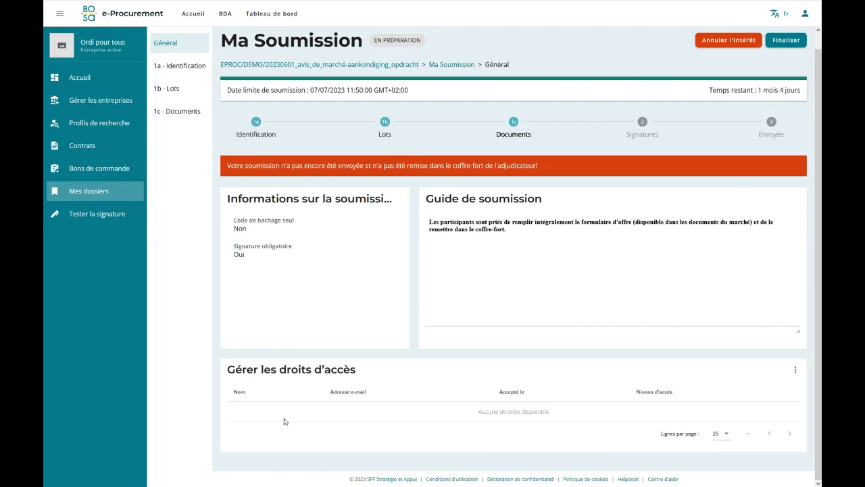
scroll(286, 420, "up", 1)
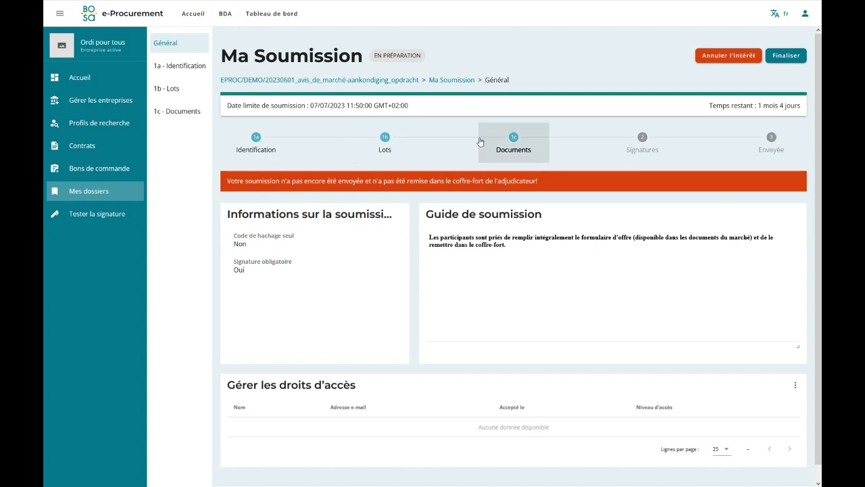
On the Identification step, open the submitter and company contact forms and cancel both unchanged.
left_click(274, 151)
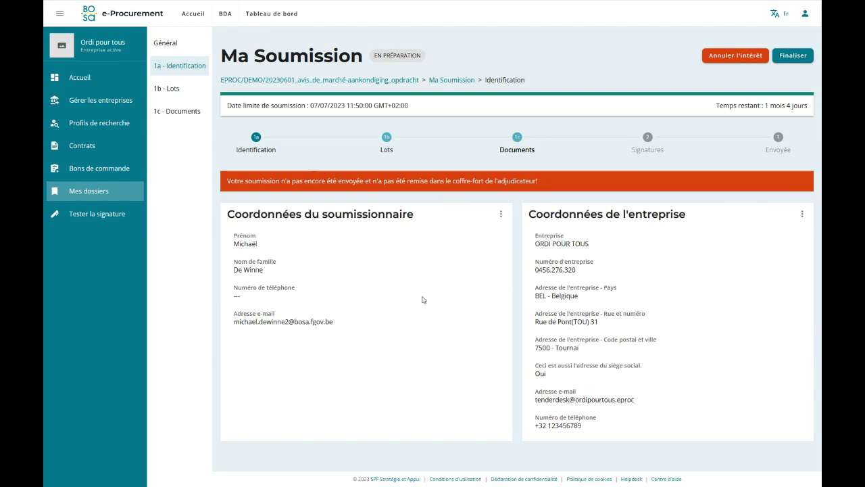
left_click(501, 215)
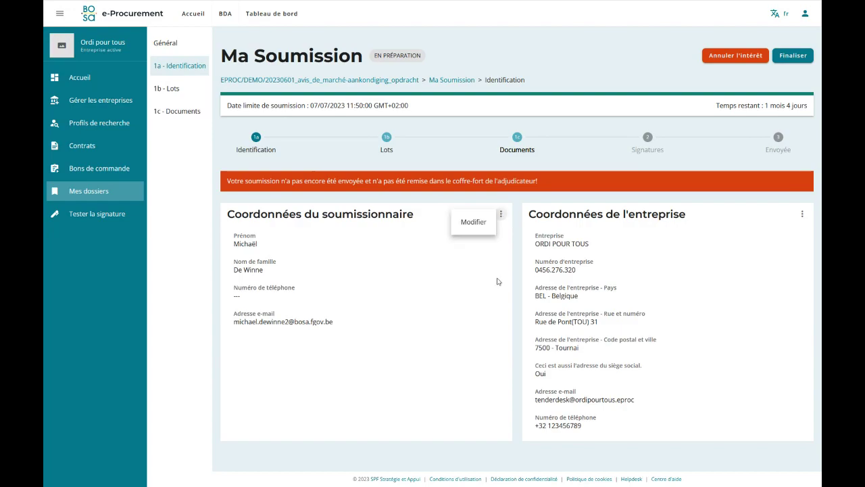
left_click(481, 229)
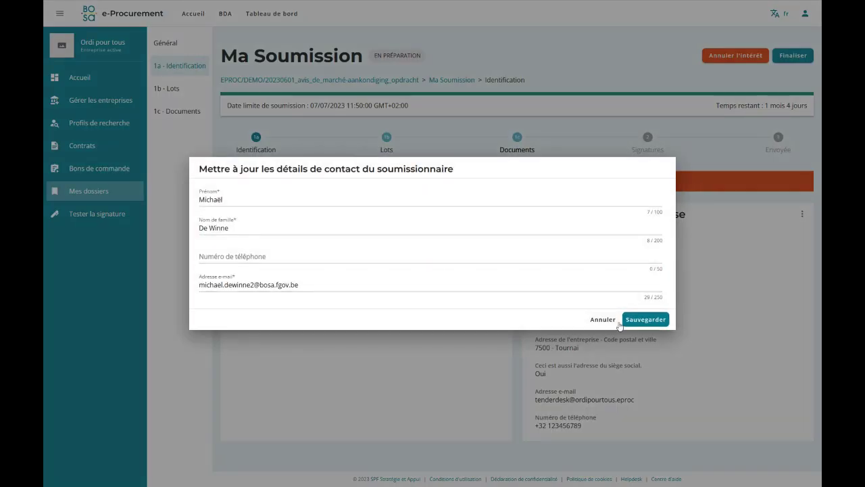
left_click(618, 321)
left_click(802, 214)
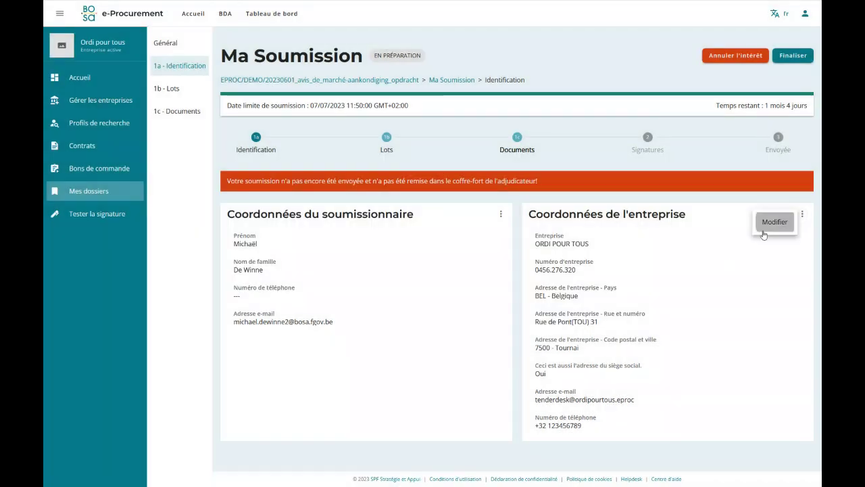
left_click(764, 232)
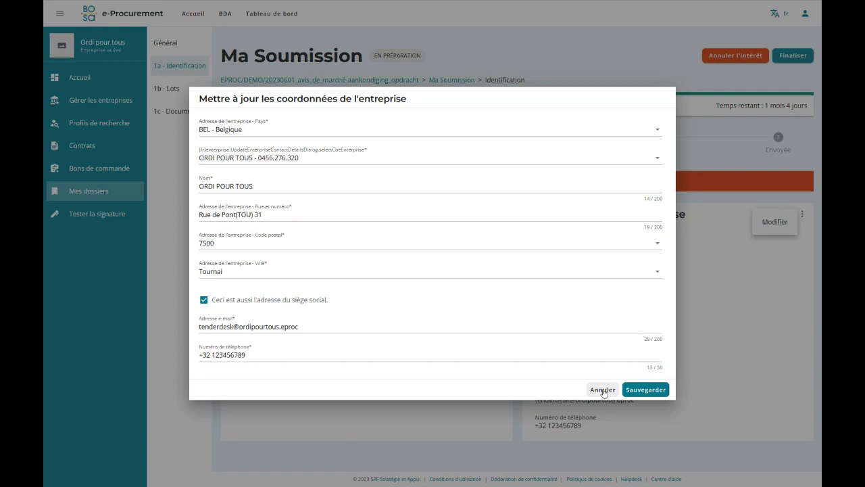
left_click(602, 390)
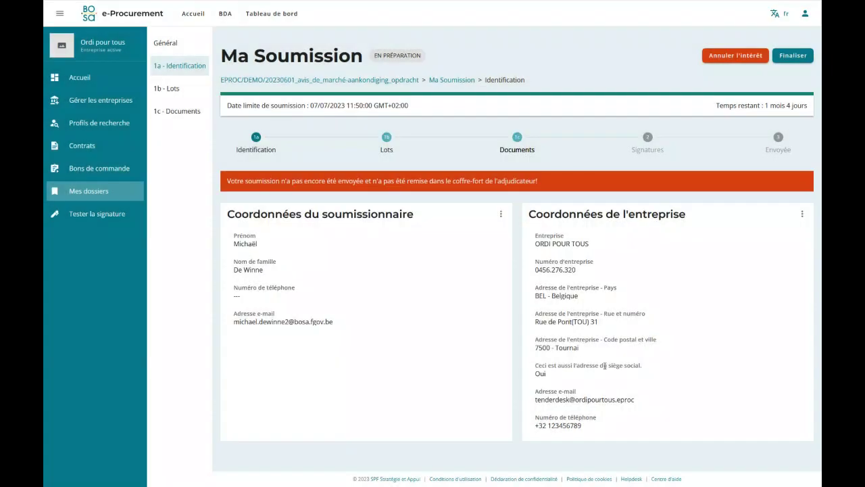
Select Lot 1 – PC portables, Lot 2 – PC desktop and Lot 3 – Tablettes, then go to Documents.
left_click(389, 150)
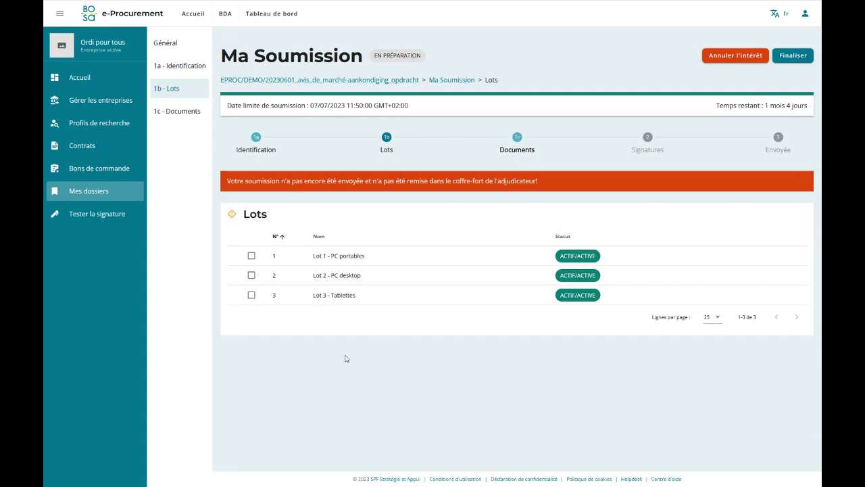
left_click(252, 256)
left_click(252, 275)
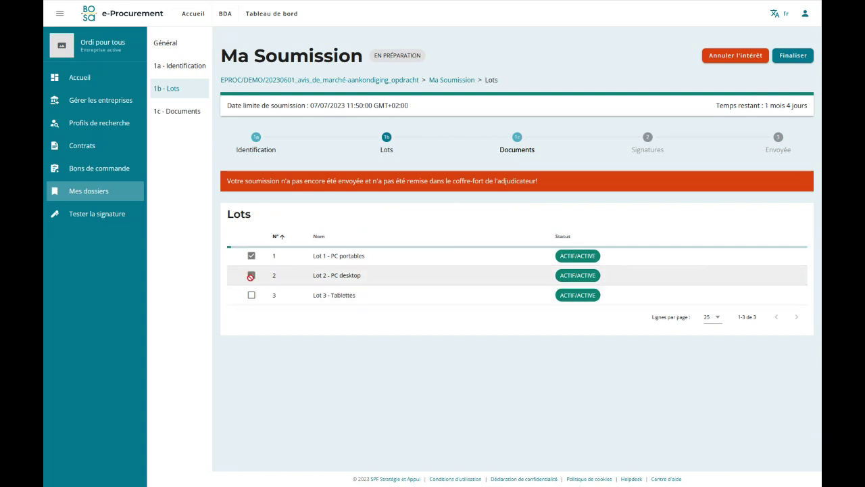
left_click(252, 296)
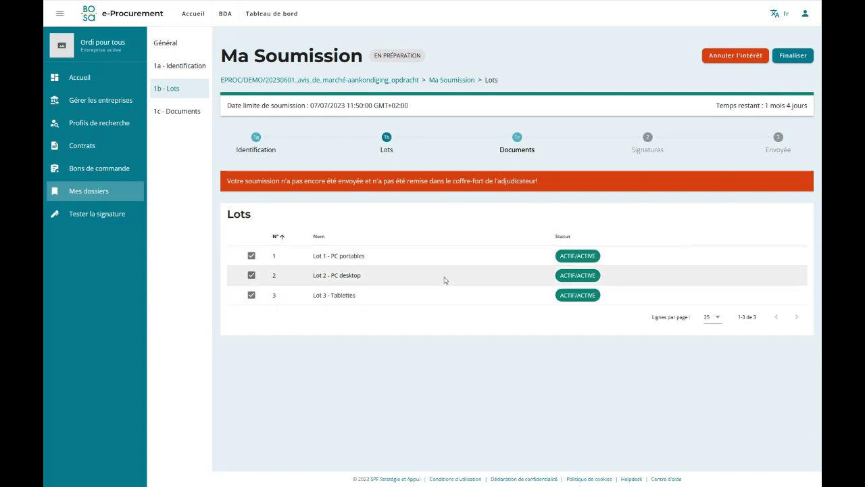
left_click(519, 140)
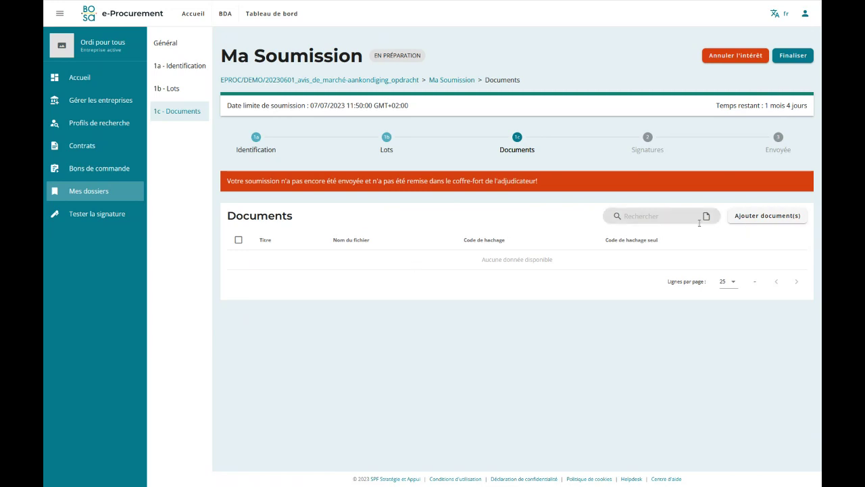
Upload Formulaire d'offre.pdf, OFFRE.pdf and Proposition_technique.zip from Documents\Testdocs\Demo and save them.
left_click(759, 215)
left_click(435, 82)
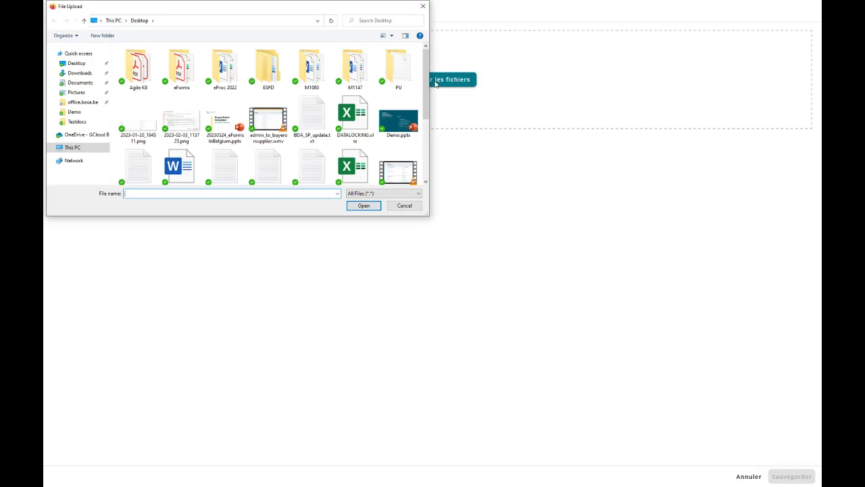
left_click(103, 83)
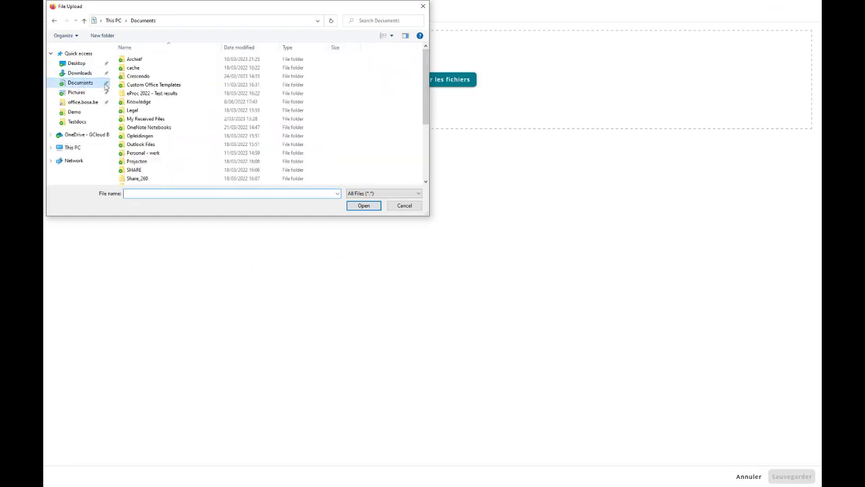
scroll(179, 177, "down", 2)
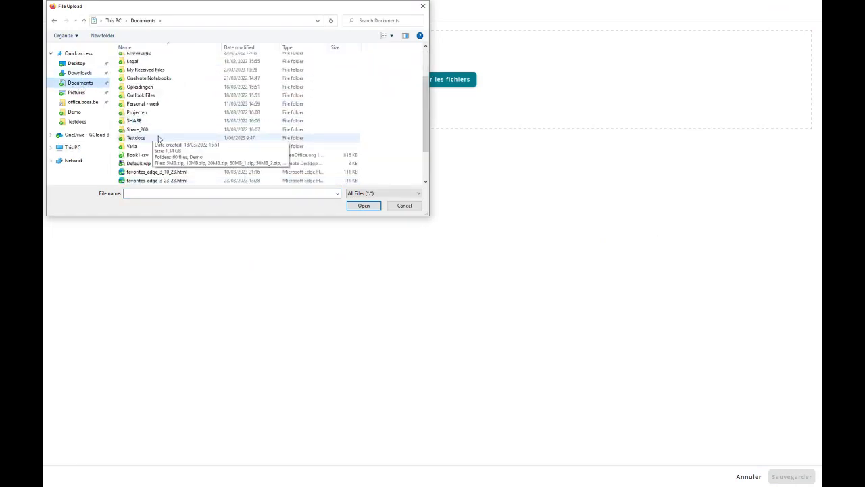
double_click(142, 138)
double_click(181, 55)
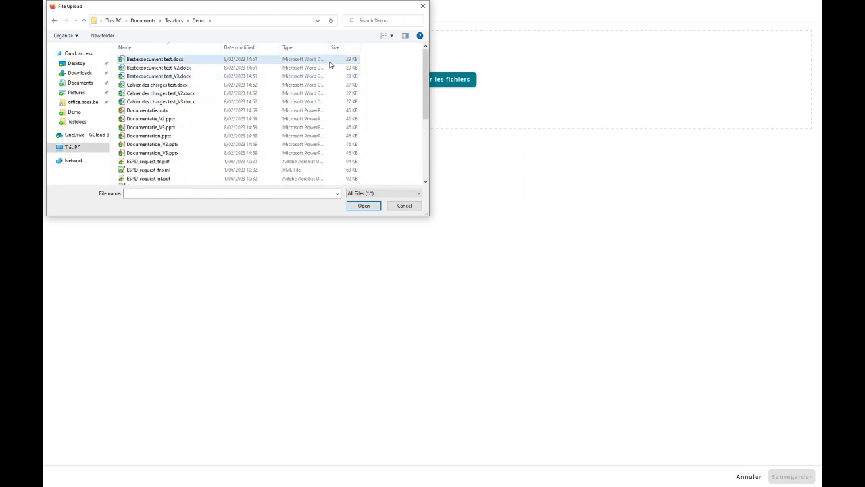
scroll(195, 148, "down", 1)
scroll(195, 149, "down", 3)
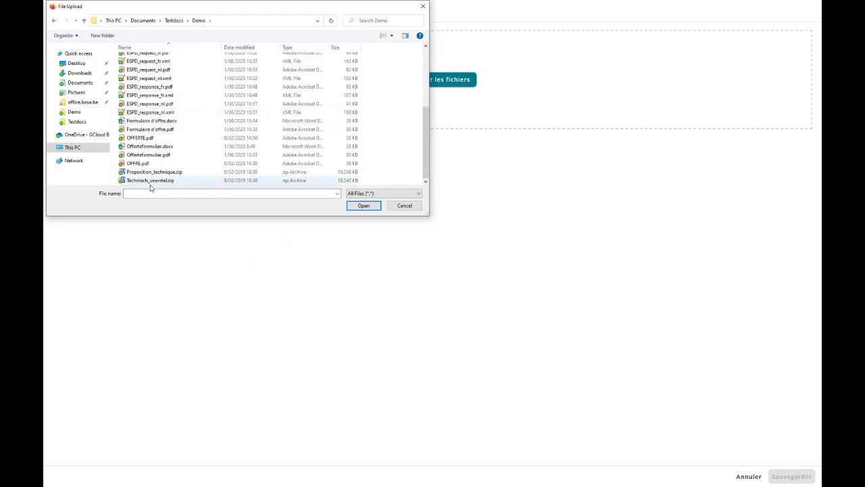
left_click(161, 130)
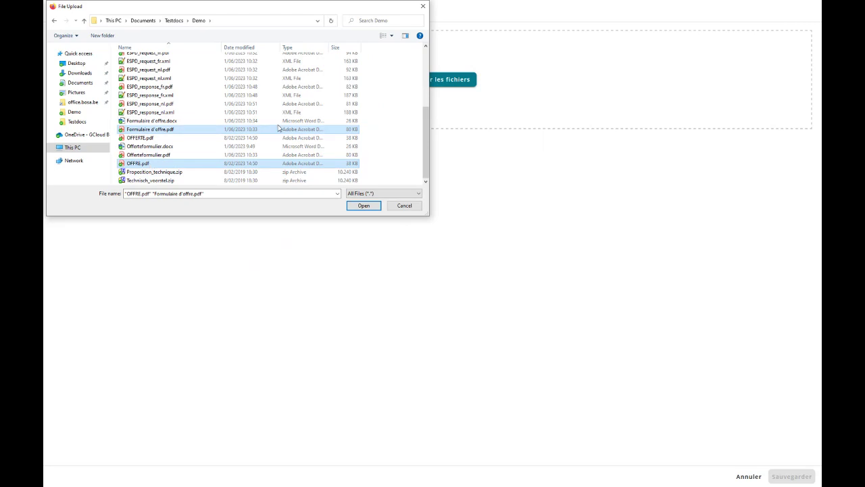
left_click(165, 173, "ctrl")
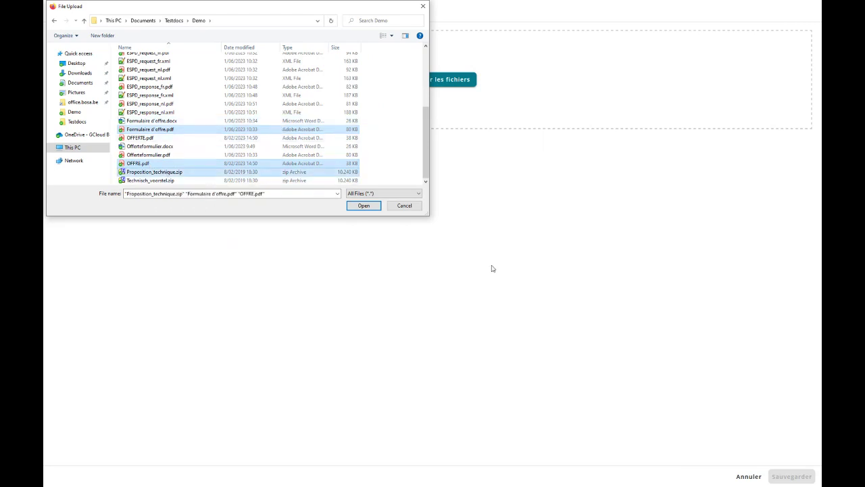
left_click(360, 207)
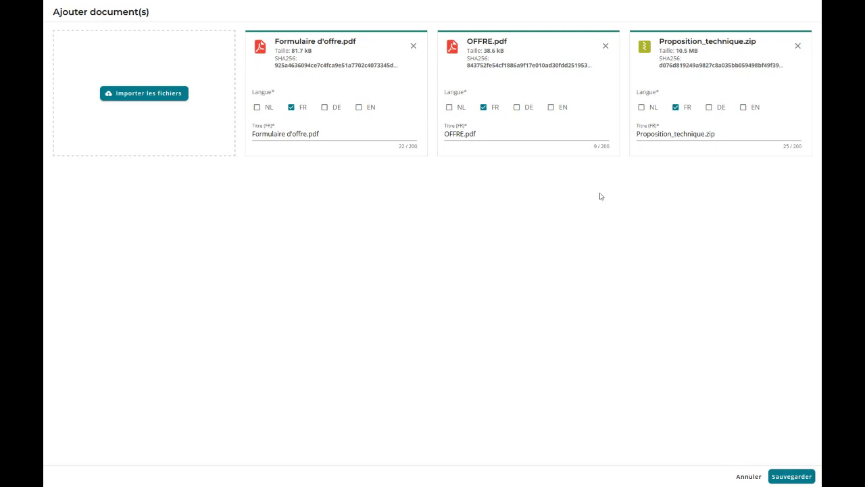
left_click(781, 478)
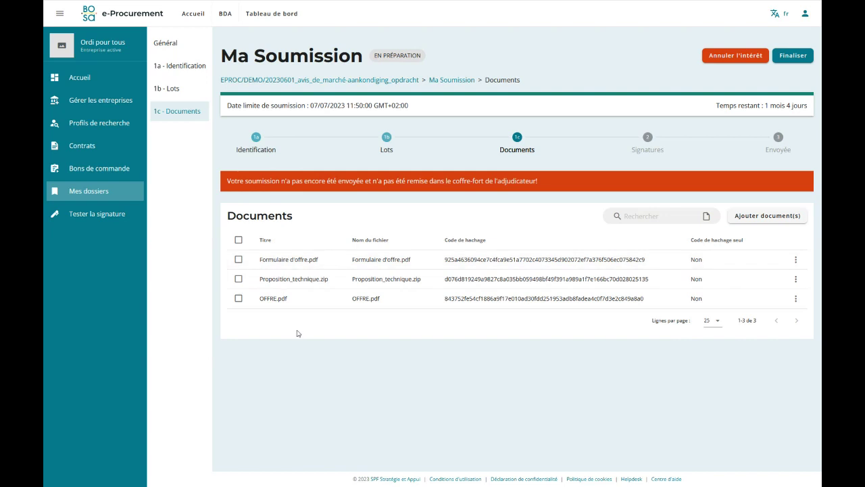
Delete OFFRE.pdf from the submission and upload it again from the Demo folder.
left_click(238, 298)
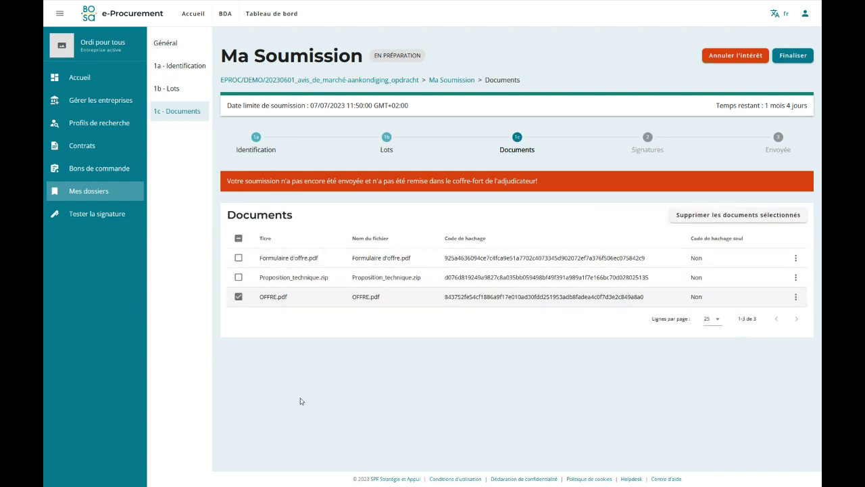
left_click(711, 214)
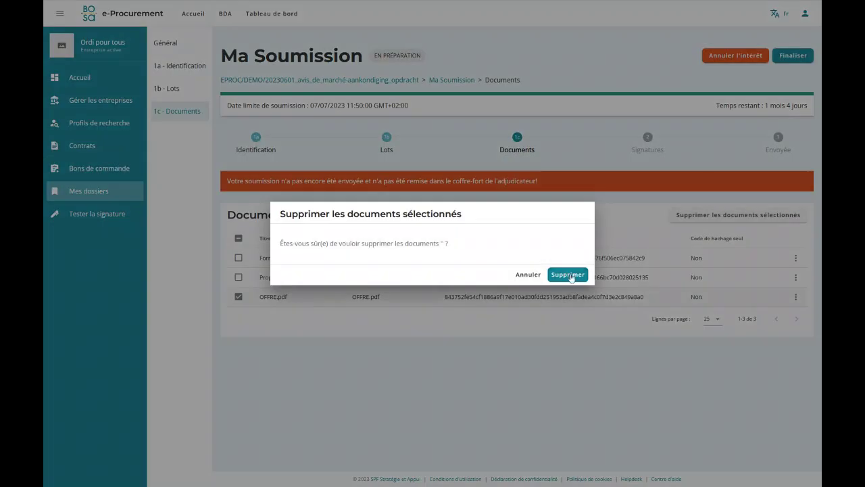
left_click(561, 272)
left_click(755, 215)
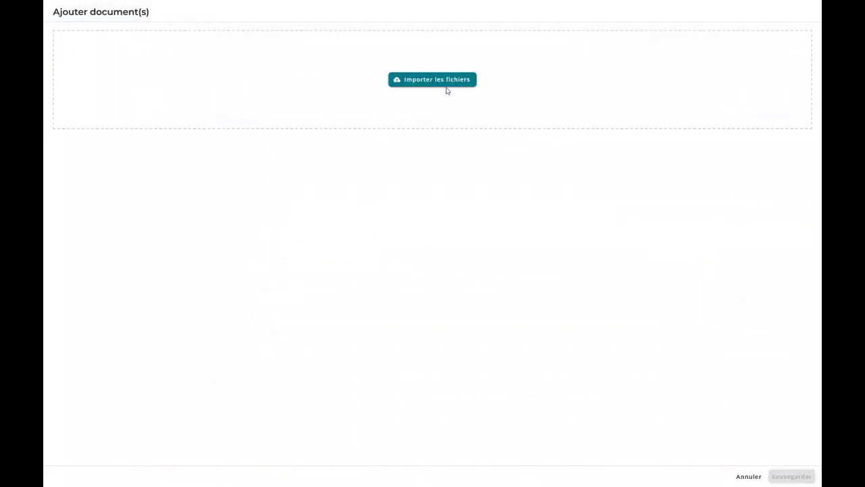
left_click(446, 86)
scroll(270, 115, "down", 5)
left_click(139, 163)
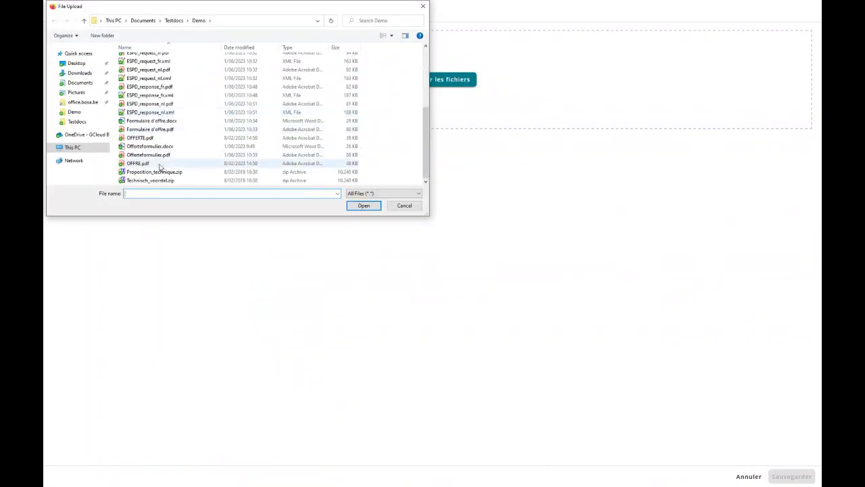
left_click(365, 206)
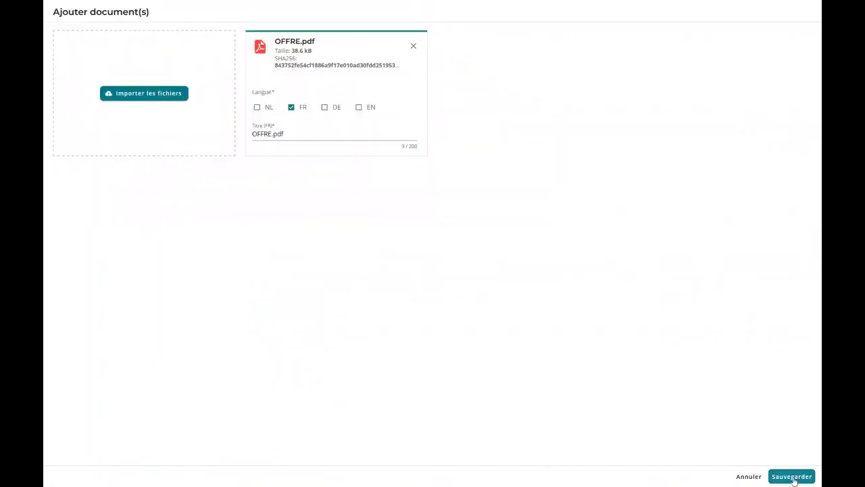
left_click(792, 477)
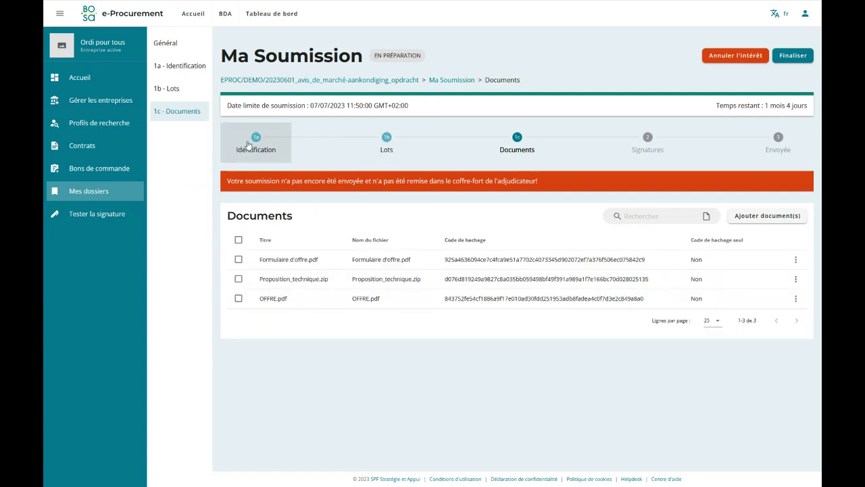
Review the Lots and Identification steps, ending on the Documents list with three files.
left_click(387, 144)
left_click(517, 145)
left_click(256, 144)
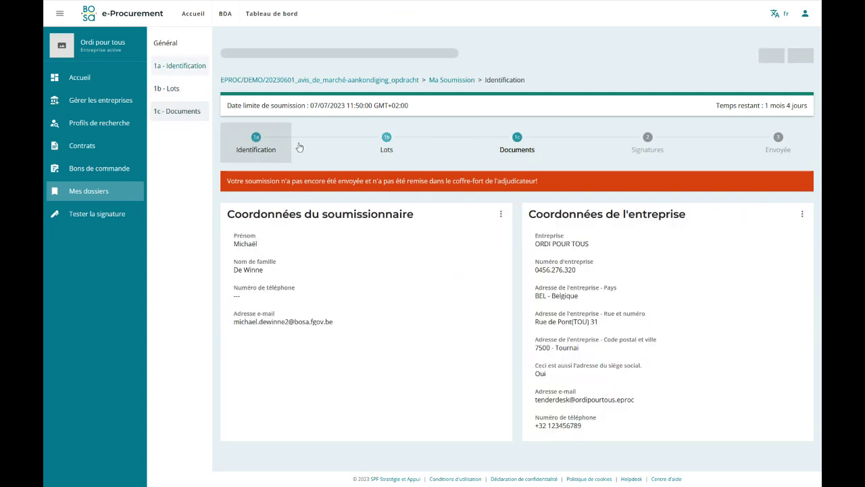
left_click(386, 143)
left_click(516, 138)
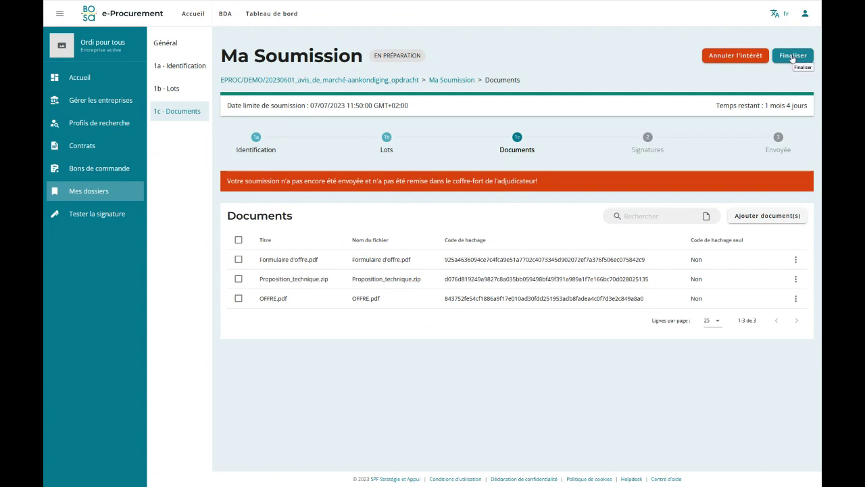
Finalise the submission and confirm, generating the deposit report.
left_click(791, 59)
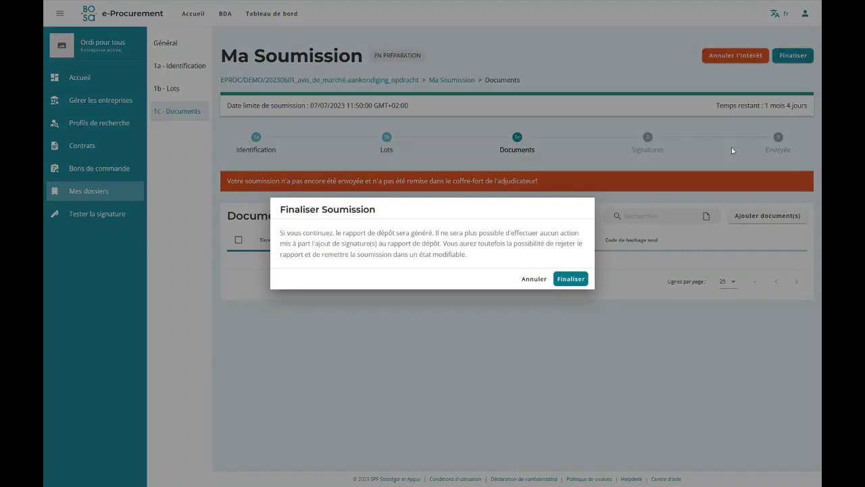
left_click(569, 280)
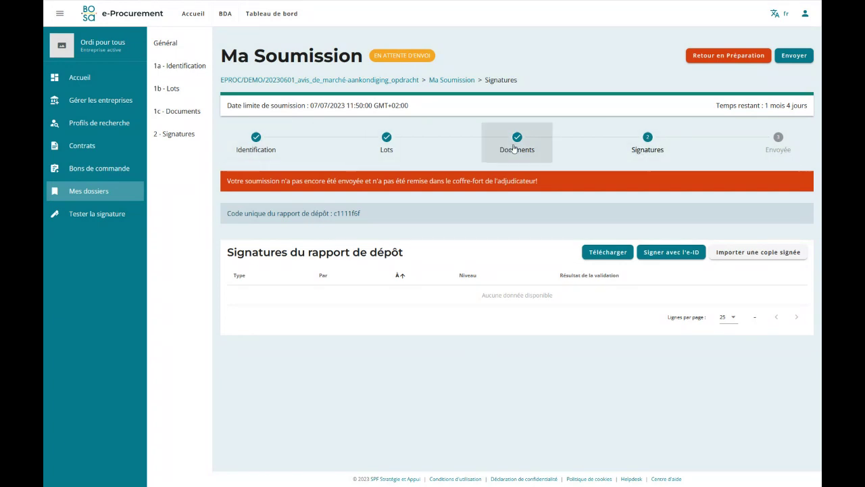
left_click(262, 148)
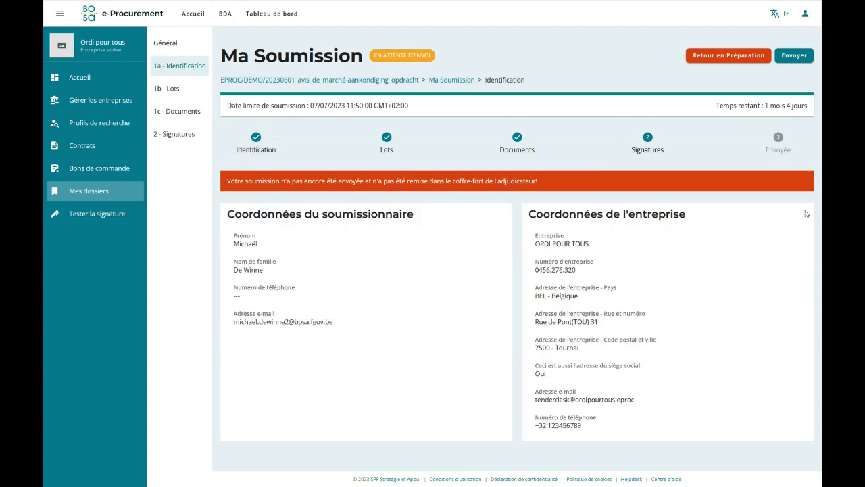
left_click(387, 145)
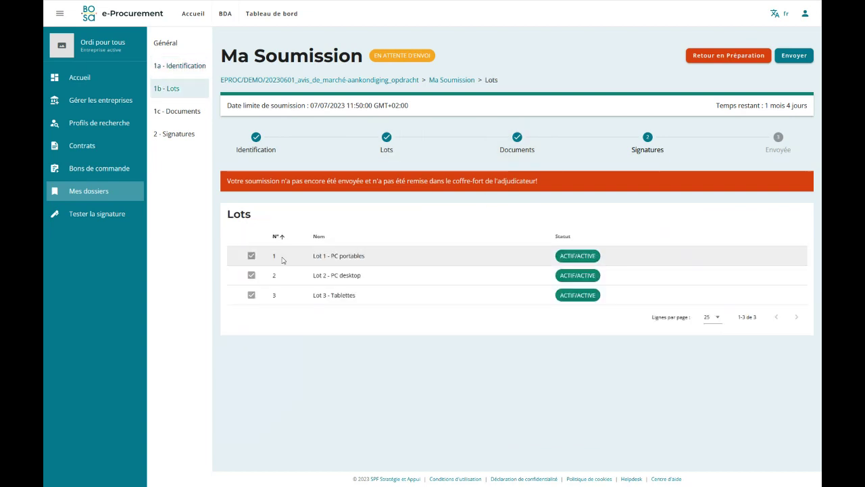
left_click(518, 143)
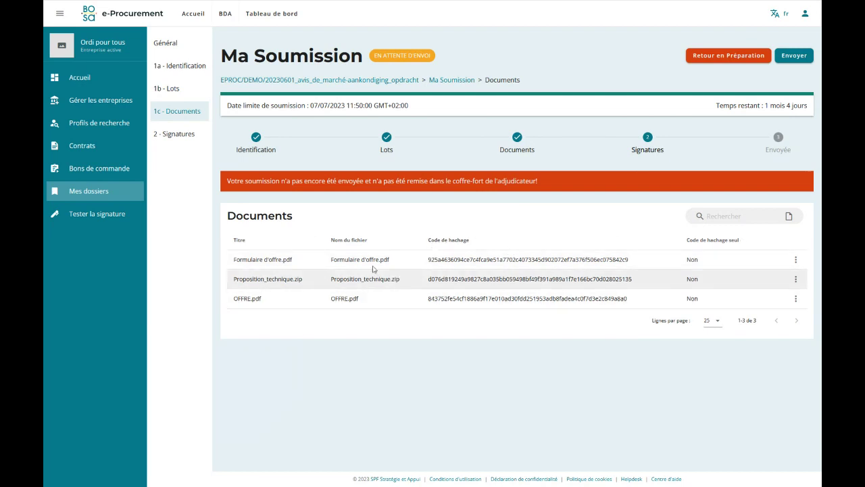
left_click(646, 147)
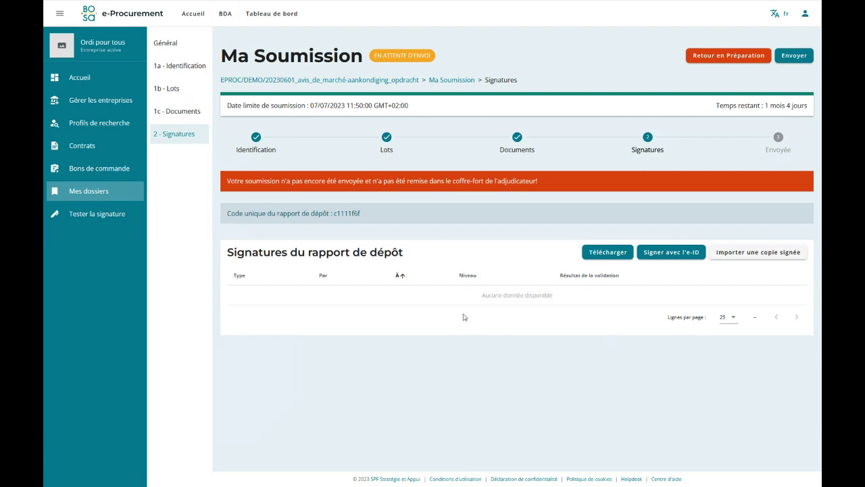
Download the deposit report, scroll through its lots and documents, then close the PDF tab.
left_click(607, 253)
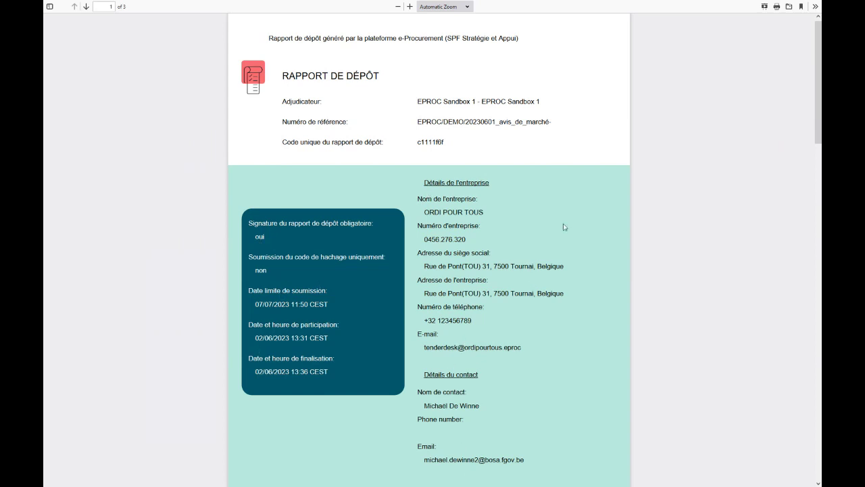
scroll(560, 231, "down", 10)
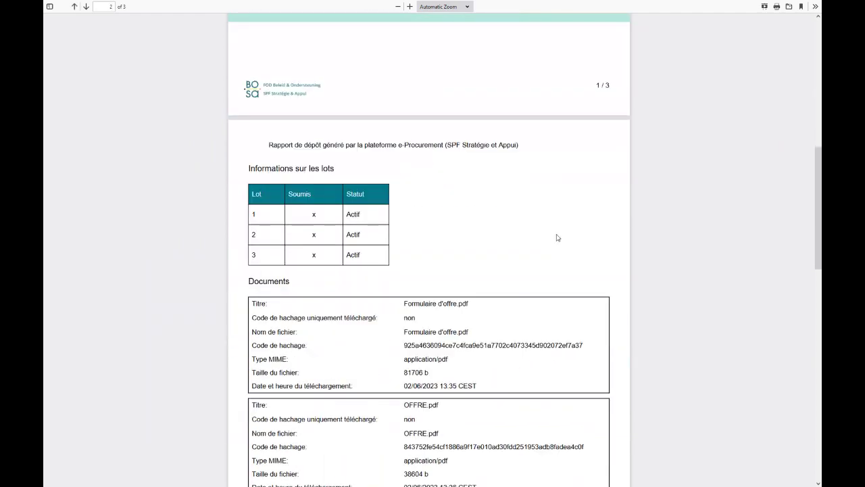
scroll(558, 237, "down", 2)
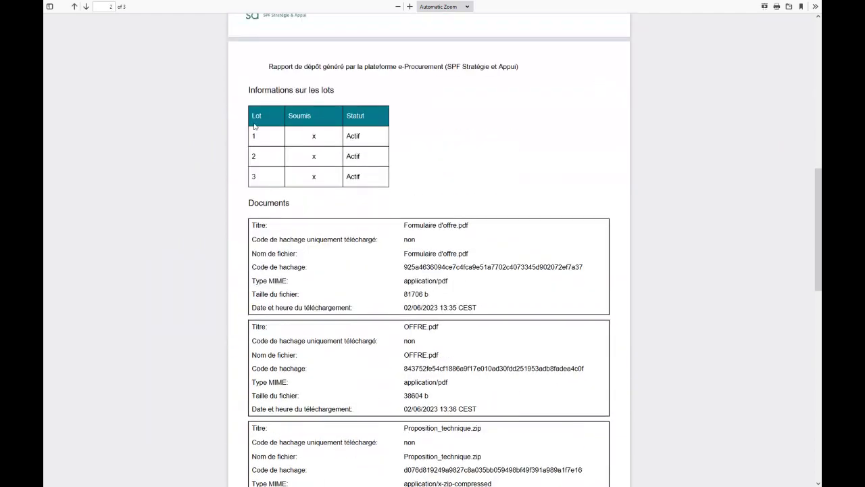
scroll(321, 163, "down", 2)
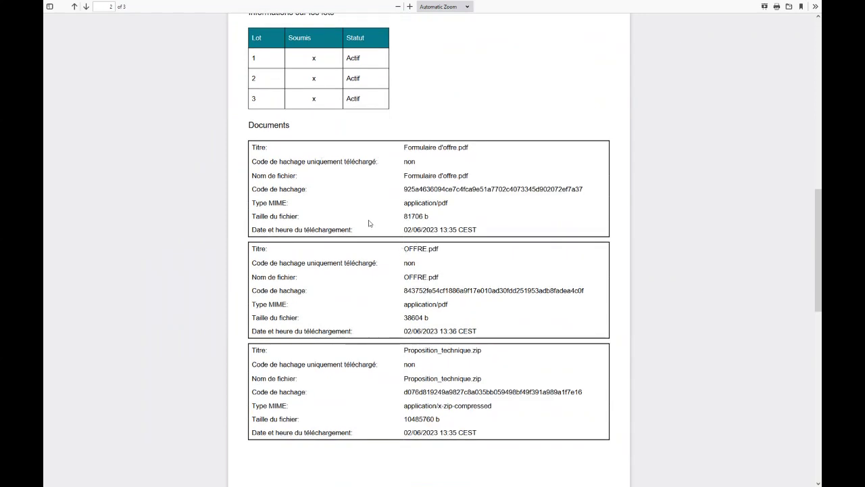
key("ctrl+w")
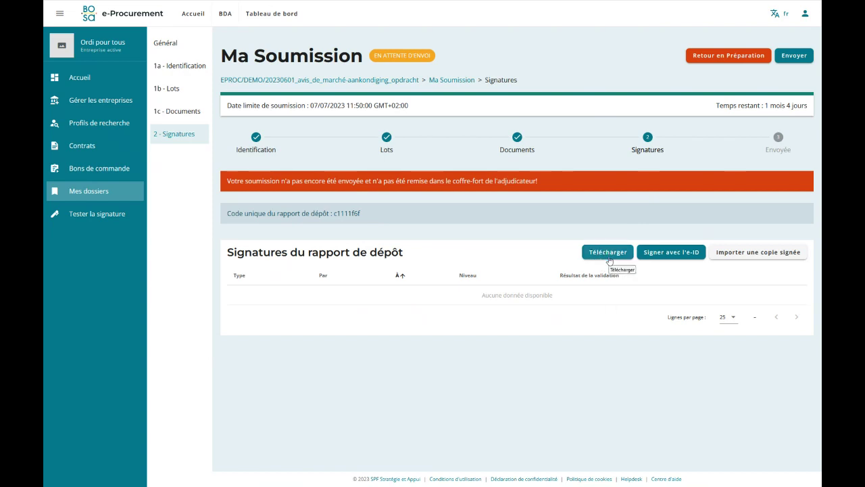
left_click(609, 253)
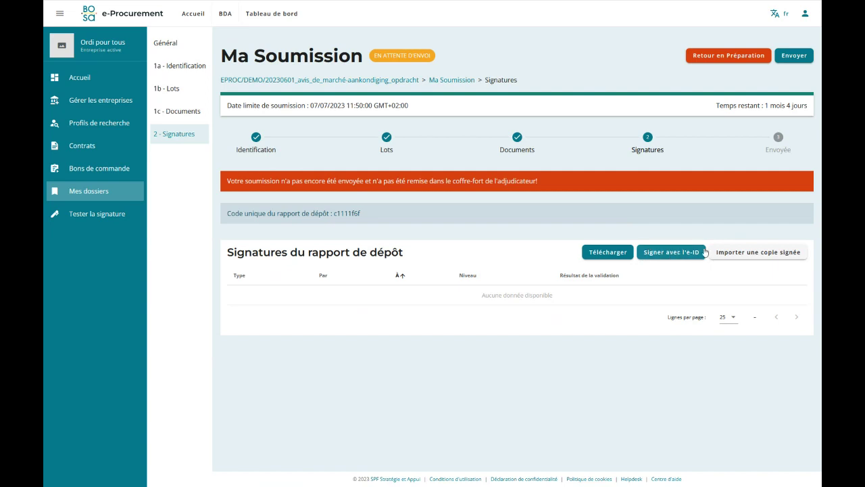
left_click(734, 253)
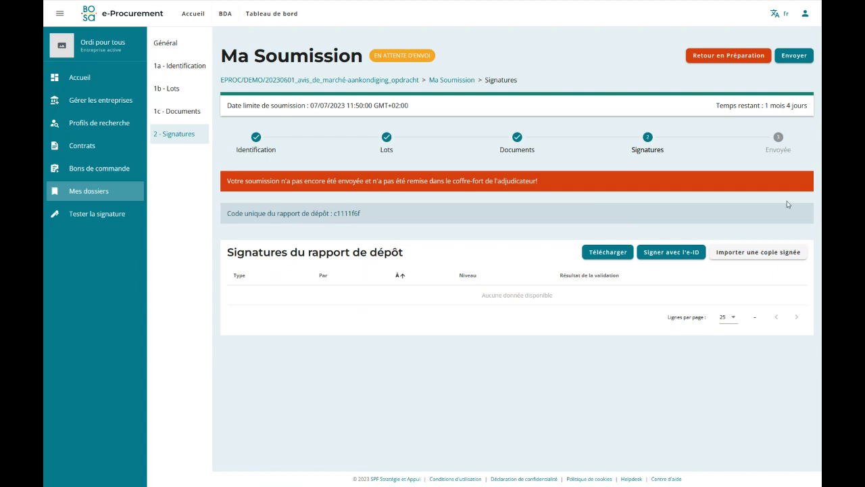
left_click(730, 254)
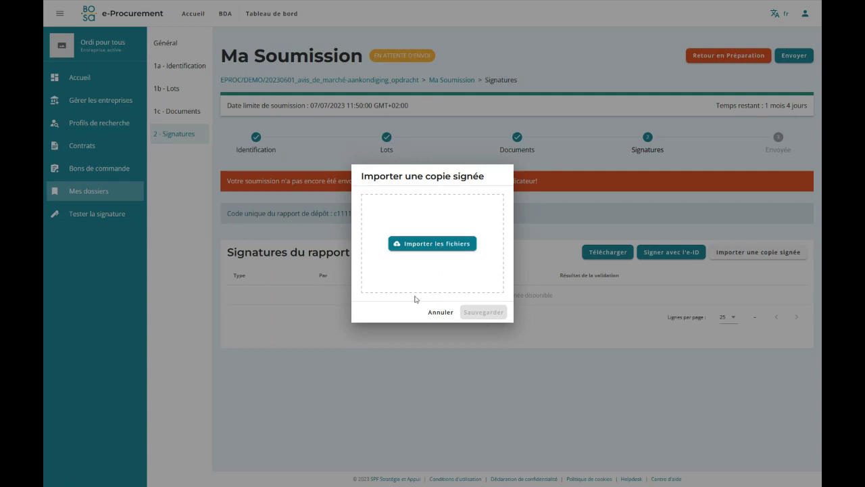
left_click(440, 312)
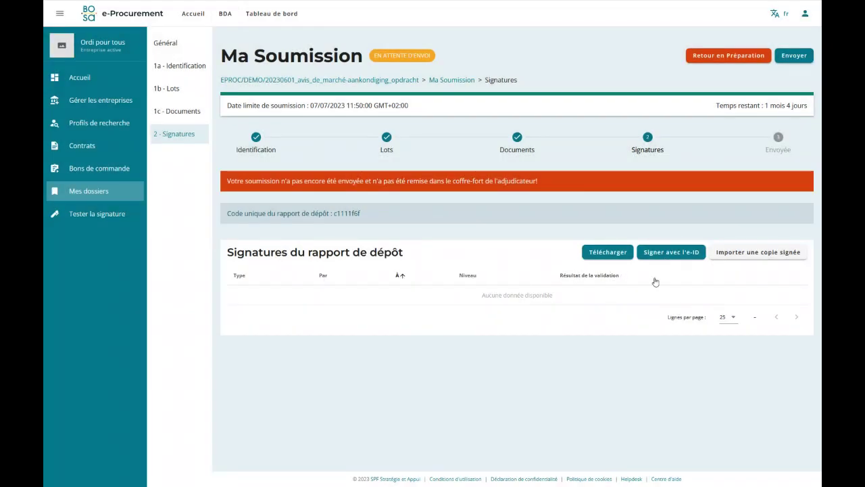
Sign the deposit report with the eID, entering the card's PIN code.
left_click(672, 252)
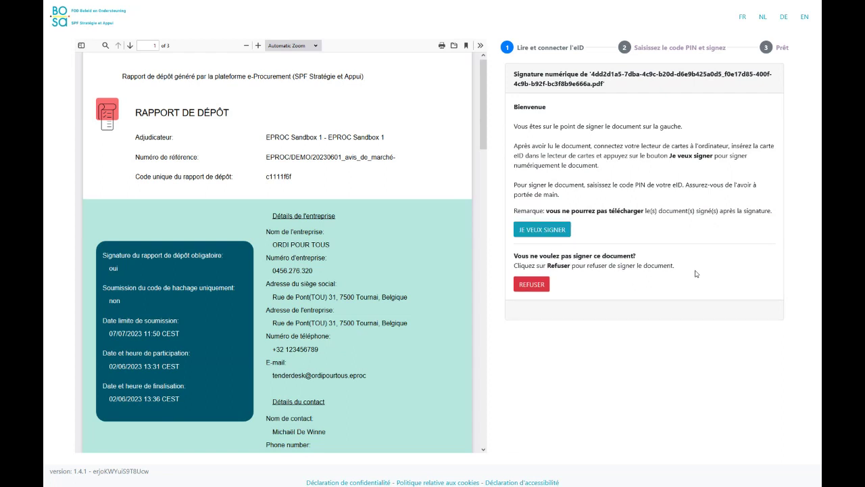
left_click(550, 230)
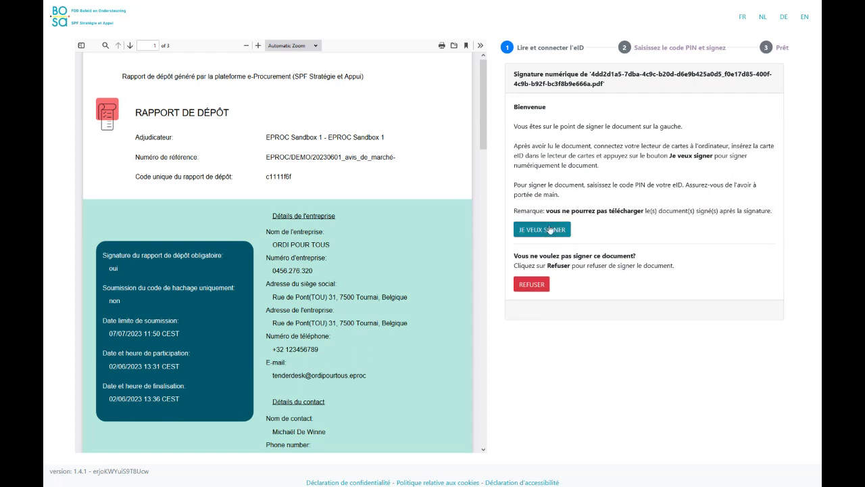
mouse_move(812, 8)
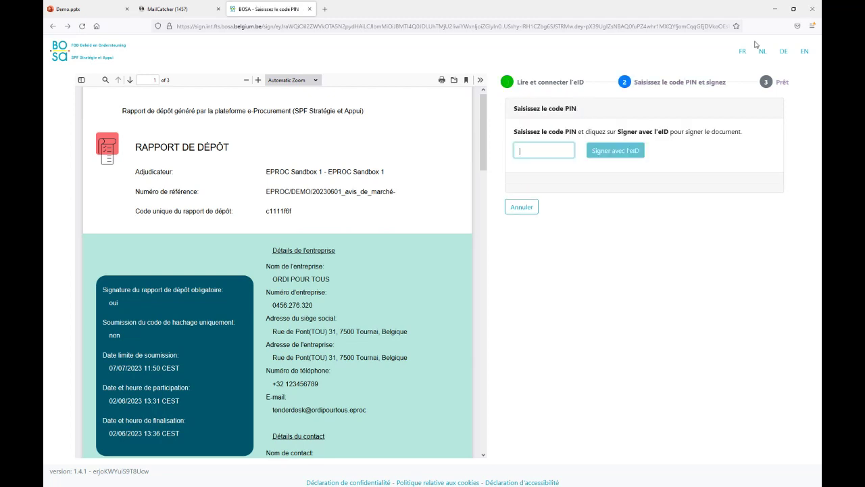
type("34")
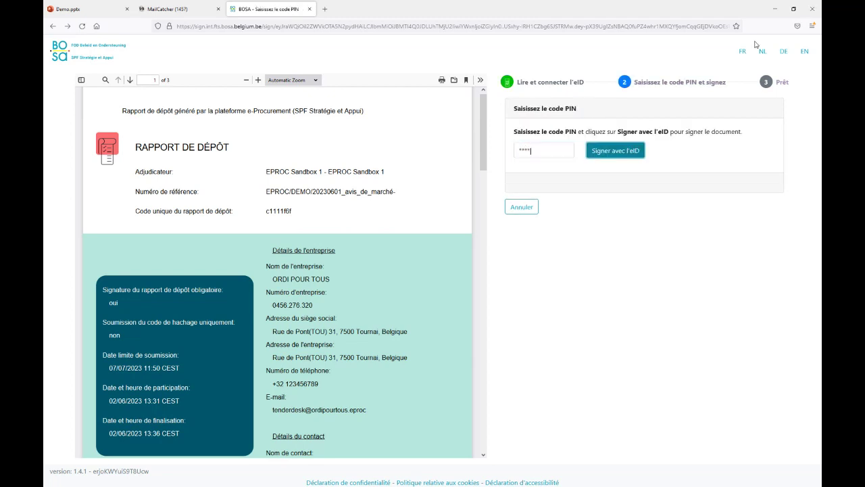
left_click(612, 118)
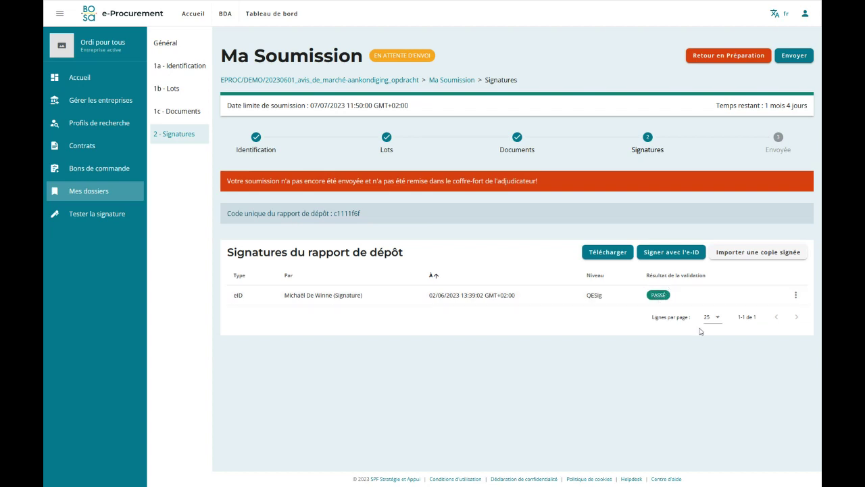
Check the eID signature's options, visit general information, and return to verify the PASSÉ signature.
left_click(797, 296)
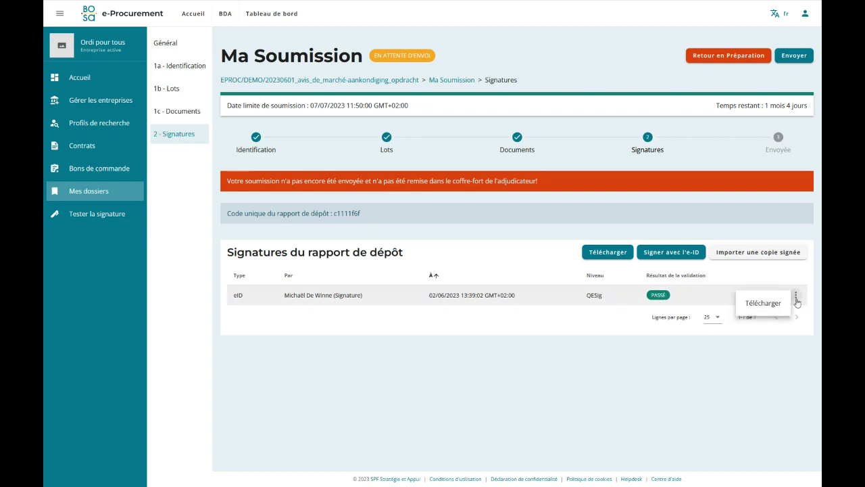
left_click(585, 354)
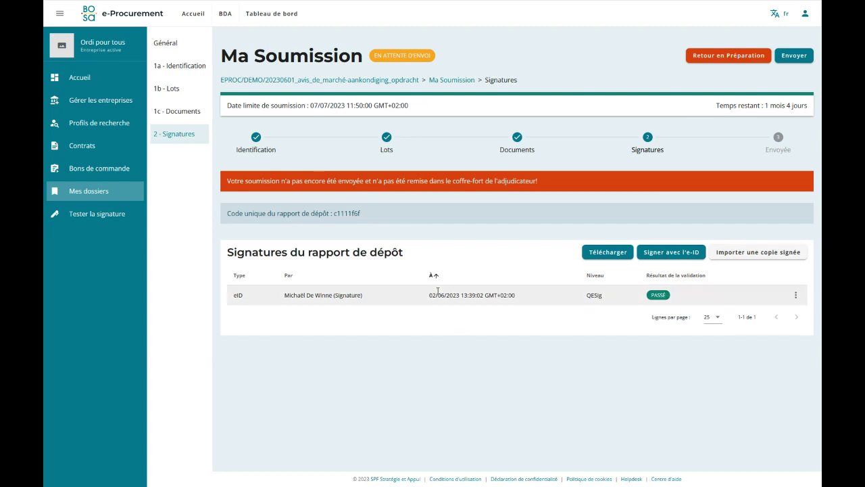
left_click(162, 44)
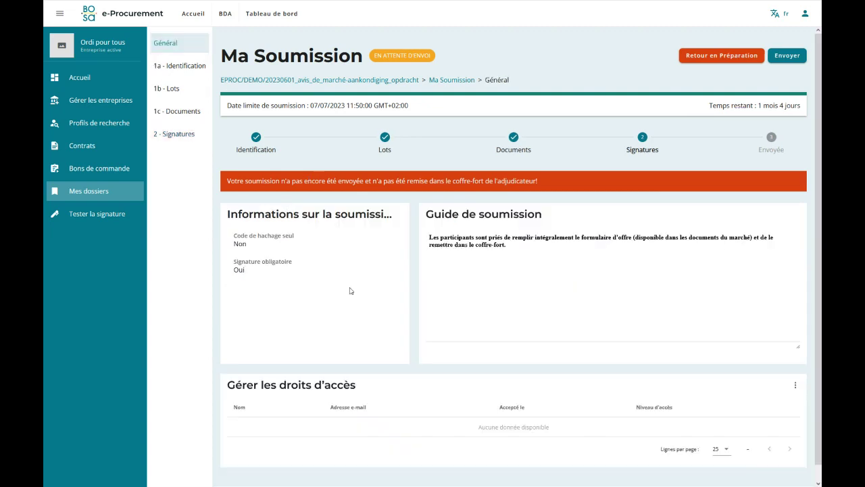
left_click(177, 136)
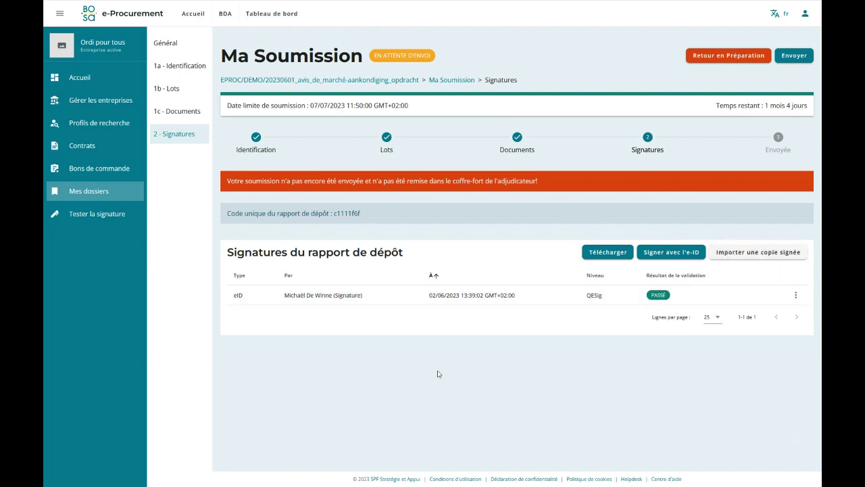
left_click_drag(225, 181, 305, 181)
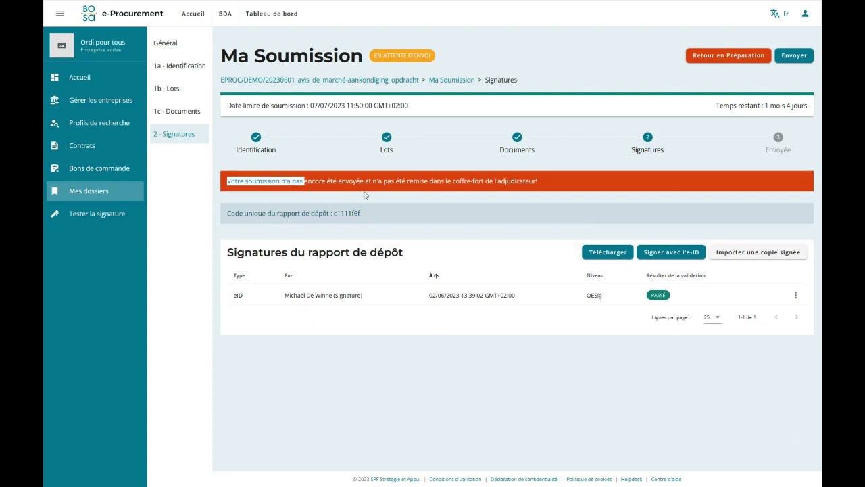
left_click(366, 191)
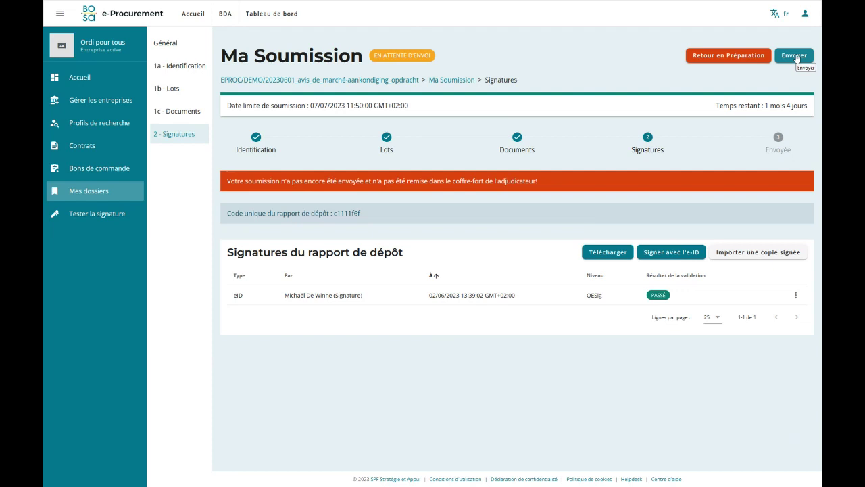
Send the submission to the buyer and confirm in the Envoyer soumission dialog.
left_click(796, 58)
left_click(569, 301)
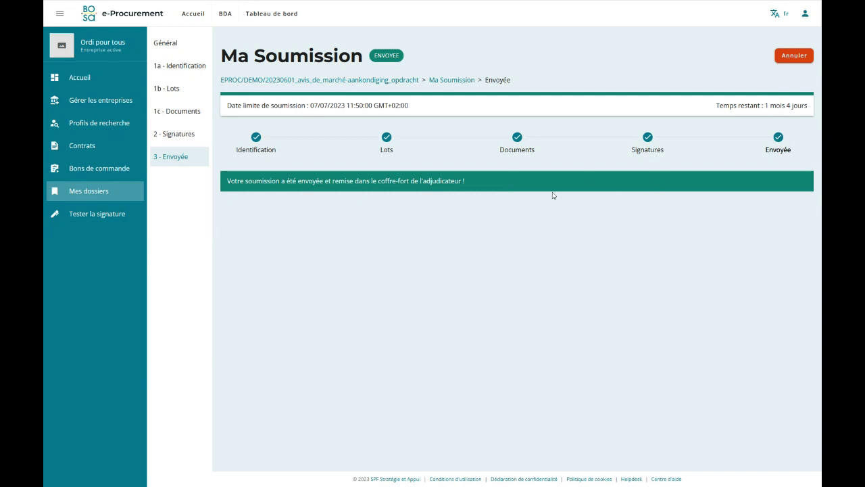
Step through Identification, Lots, Documents and Signatures of the sent submission, ending on Identification.
left_click(256, 143)
left_click(385, 144)
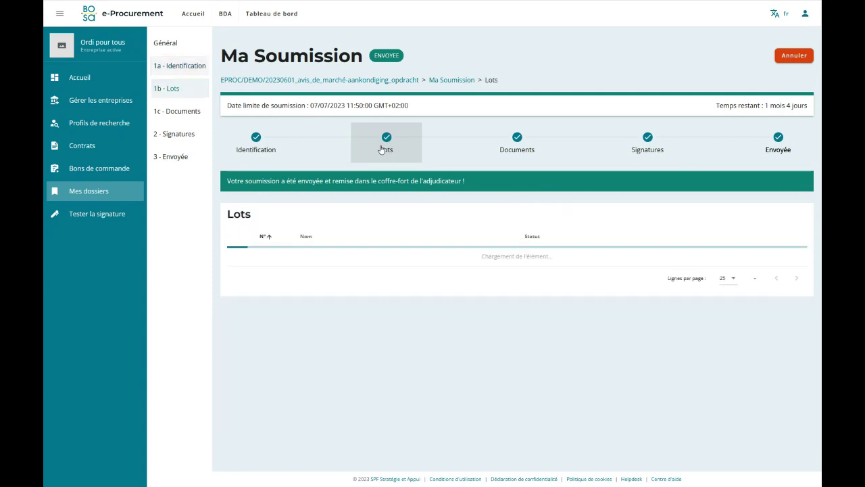
left_click(511, 150)
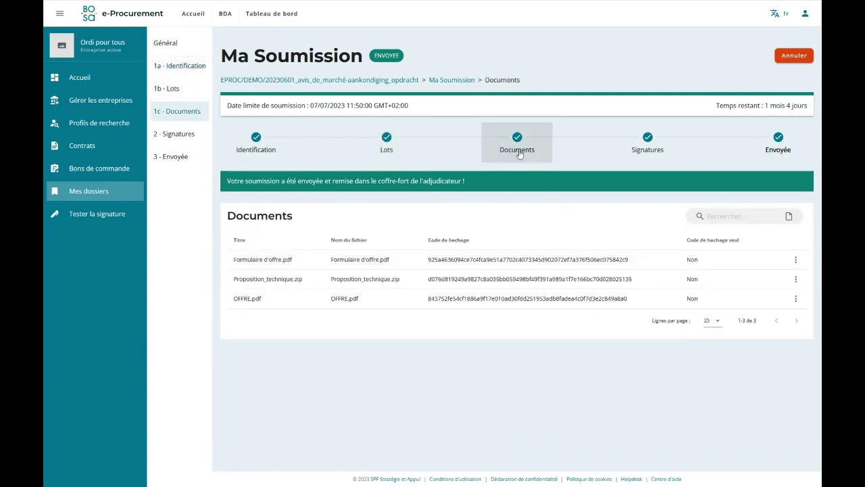
left_click(659, 142)
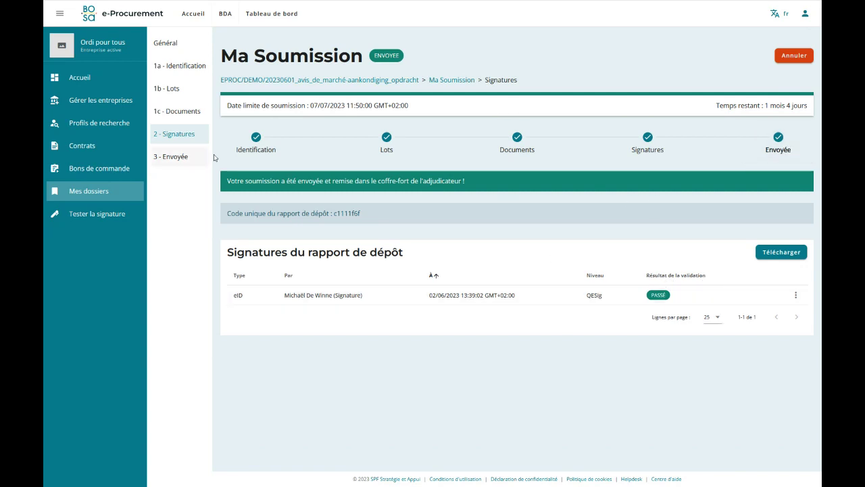
left_click(257, 151)
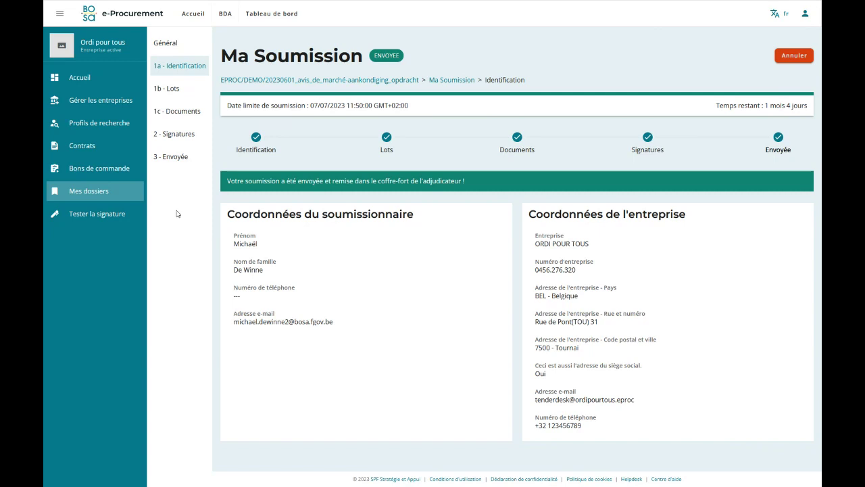
Expand the EPROC/DEMO/20230601 dossier in Mes dossiers to check its sent submission, then go to BDA.
left_click(83, 193)
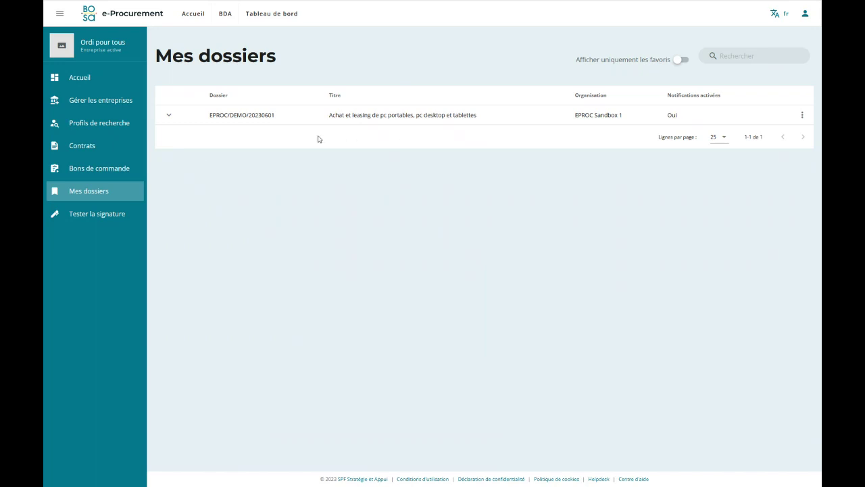
left_click(170, 116)
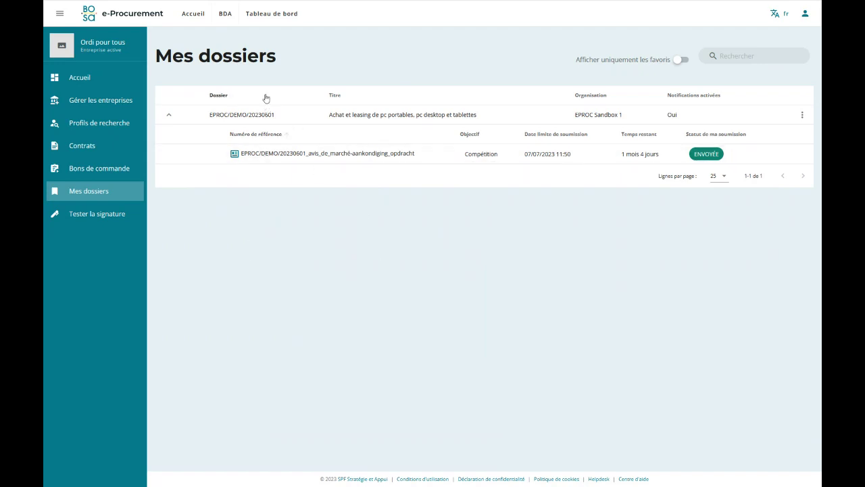
left_click(226, 16)
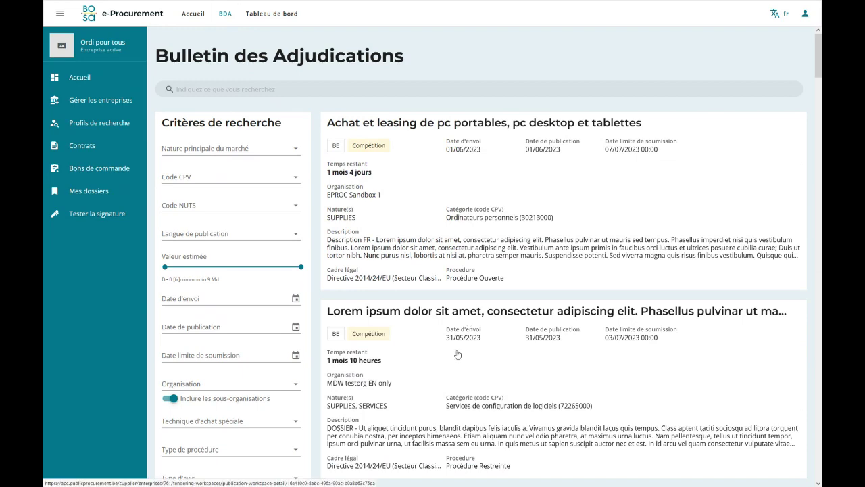
Add the 'Fourniture de PC portables' tender (pub01) to favourites and return to Mes dossiers.
scroll(452, 365, "down", 3)
scroll(512, 315, "down", 1)
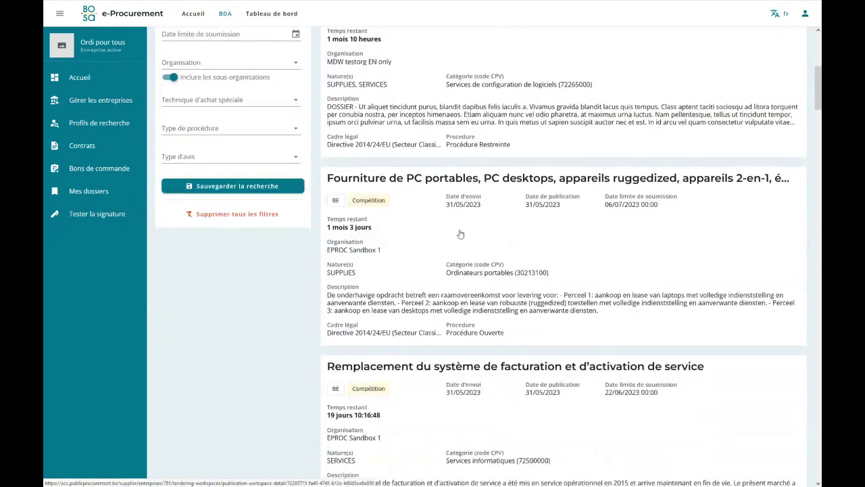
left_click(459, 234)
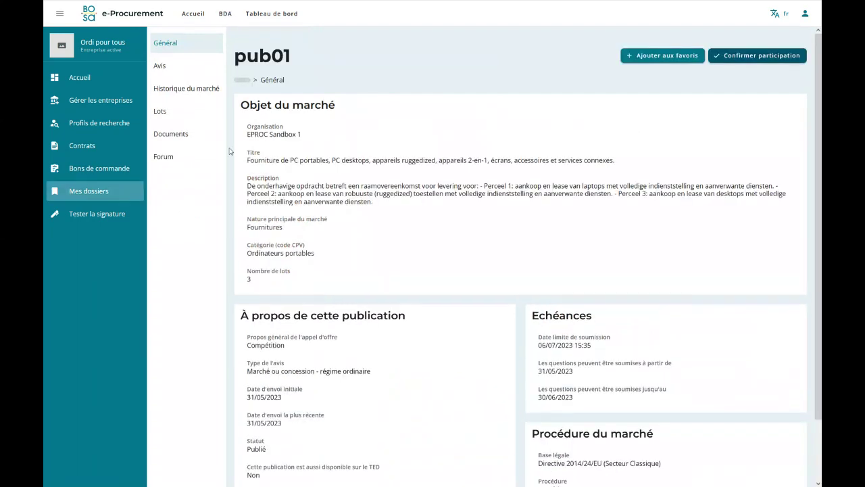
left_click(643, 61)
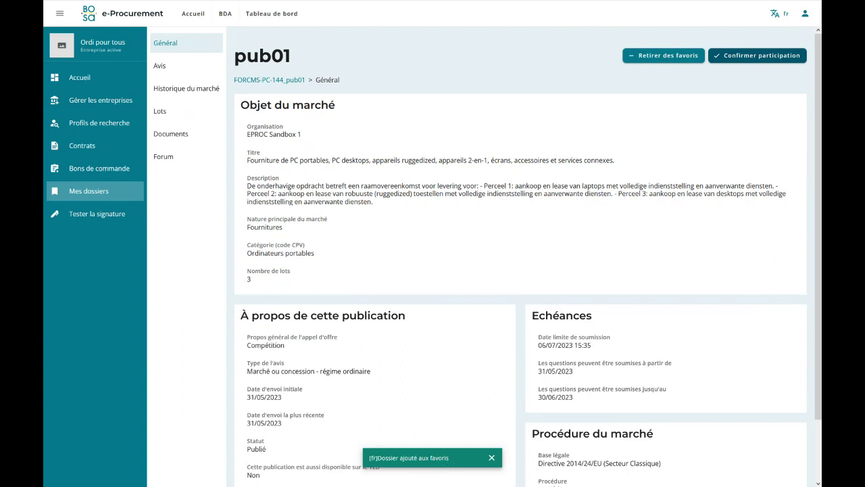
left_click(92, 193)
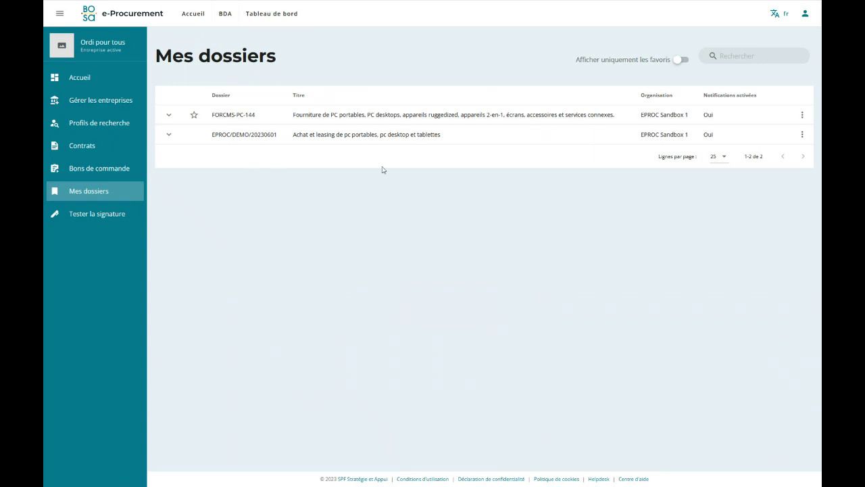
left_click(168, 115)
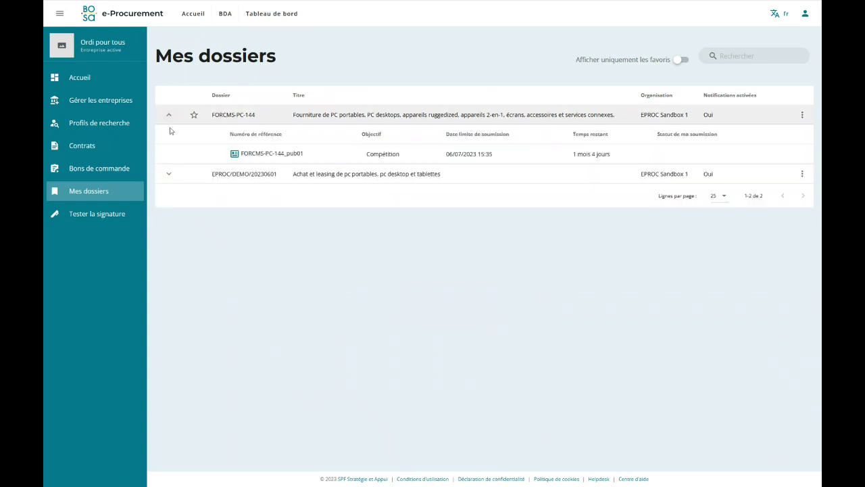
left_click(168, 173)
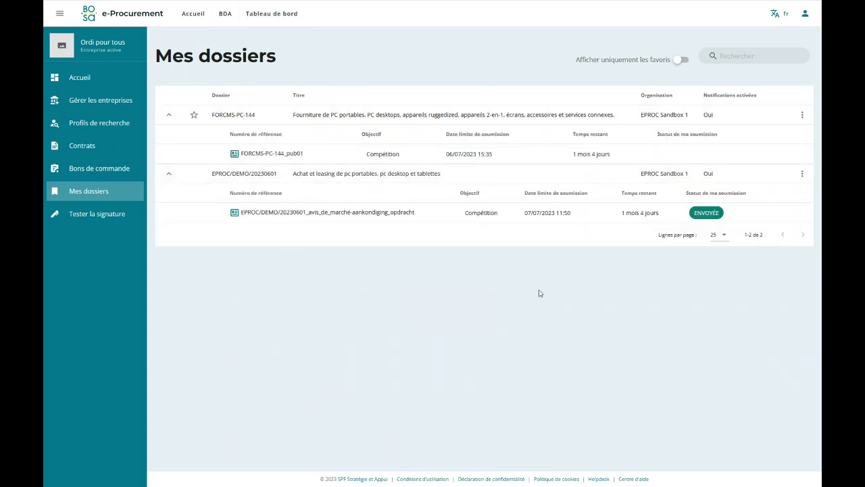
left_click(169, 173)
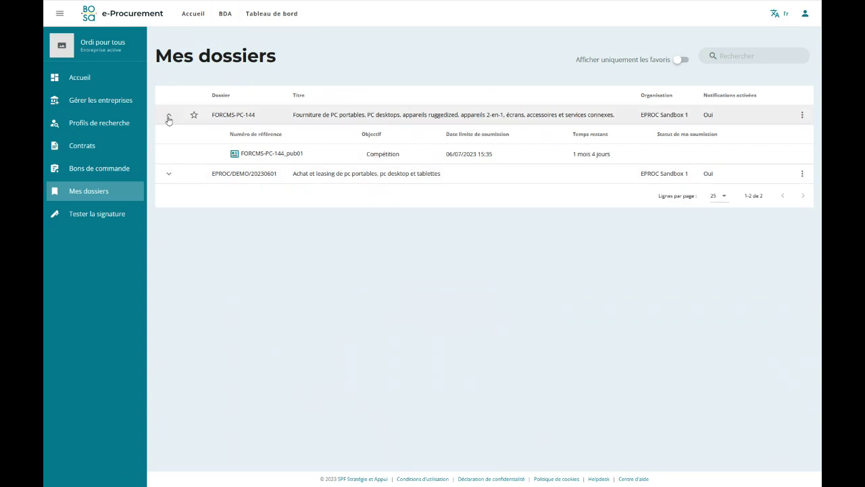
left_click(169, 116)
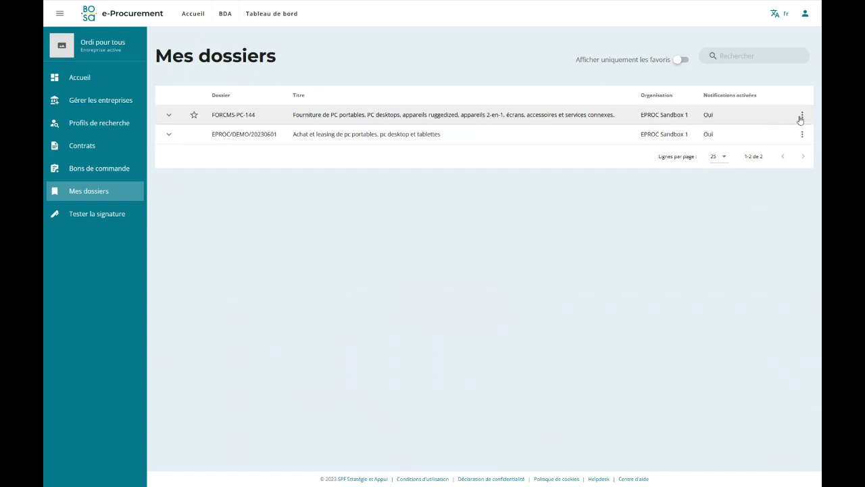
Choose Désactiver les notifications for the FORCMS-PC-144 dossier in its options menu.
left_click(802, 115)
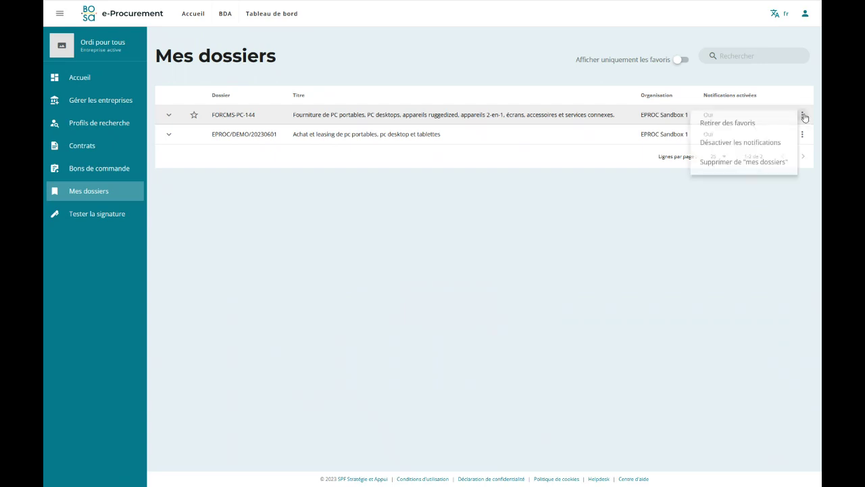
left_click(730, 144)
left_click(653, 203)
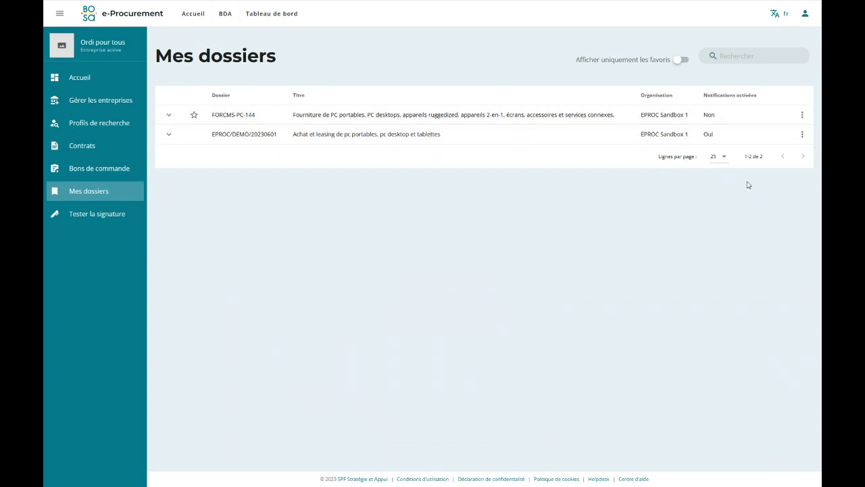
left_click(802, 115)
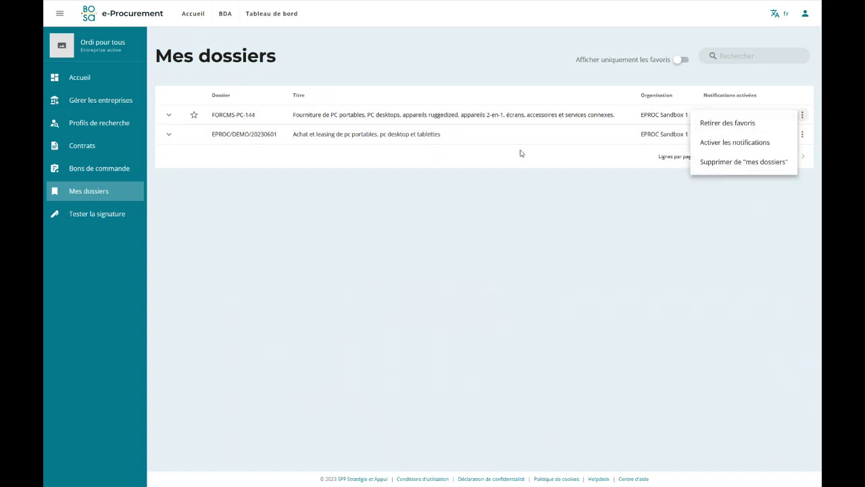
left_click(372, 200)
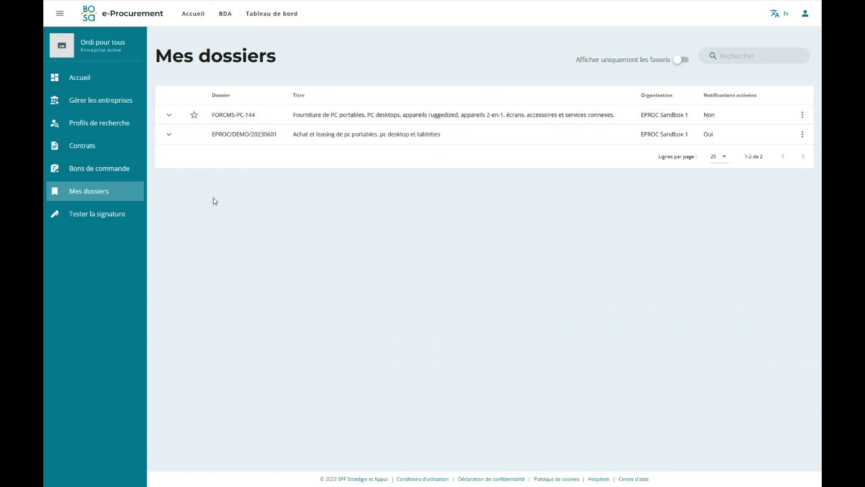
Try the favourites-only filter, then add EPROC/DEMO/20230601 to favourites.
left_click(681, 60)
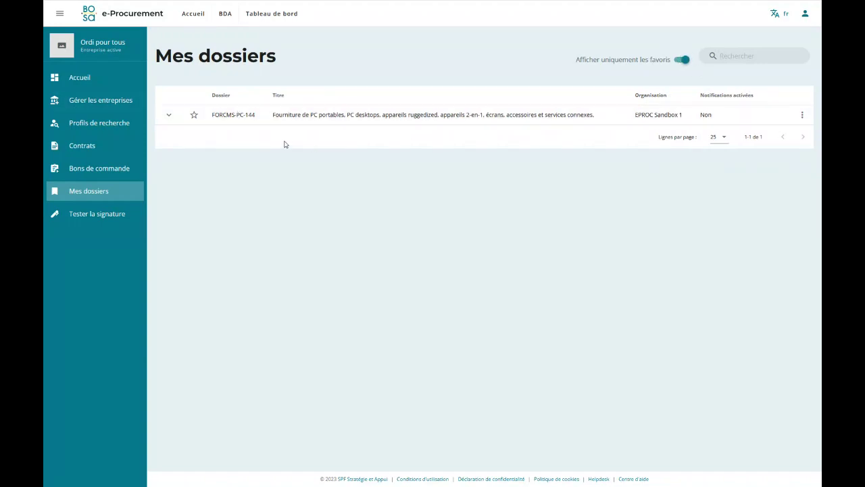
left_click(683, 60)
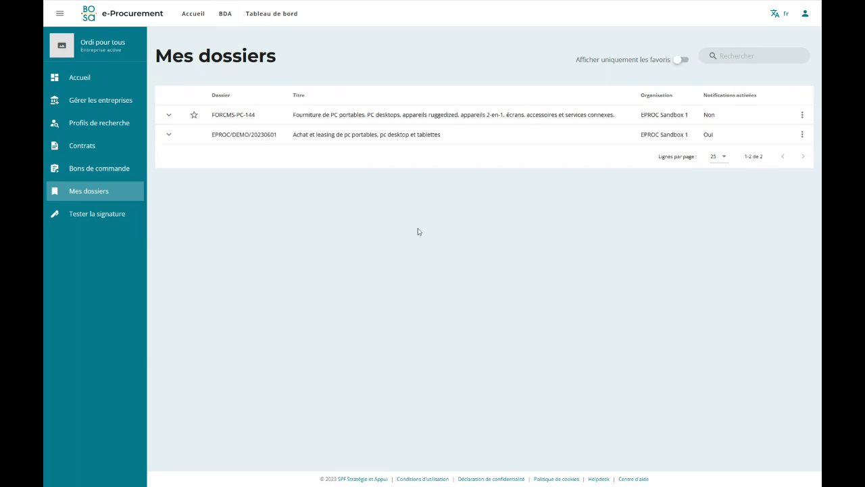
left_click(802, 135)
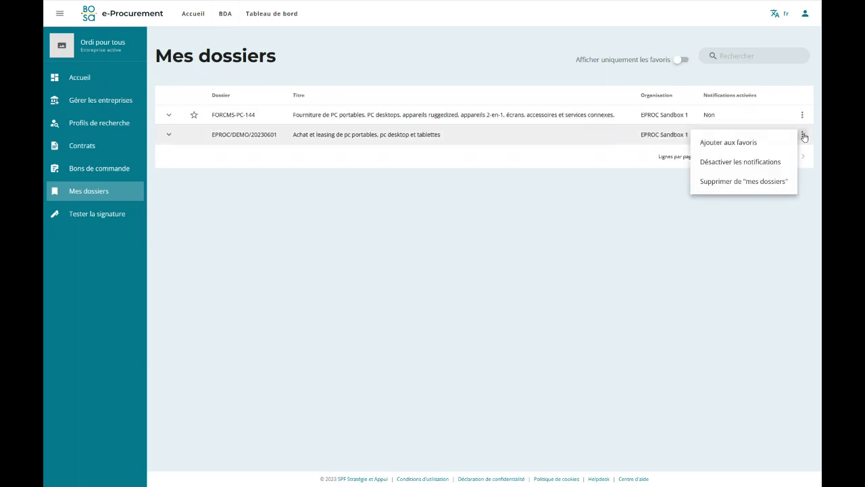
left_click(722, 142)
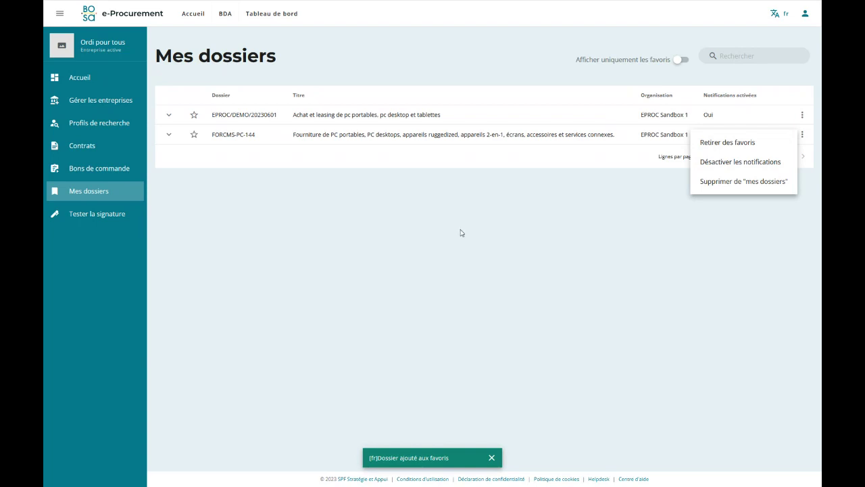
left_click(631, 177)
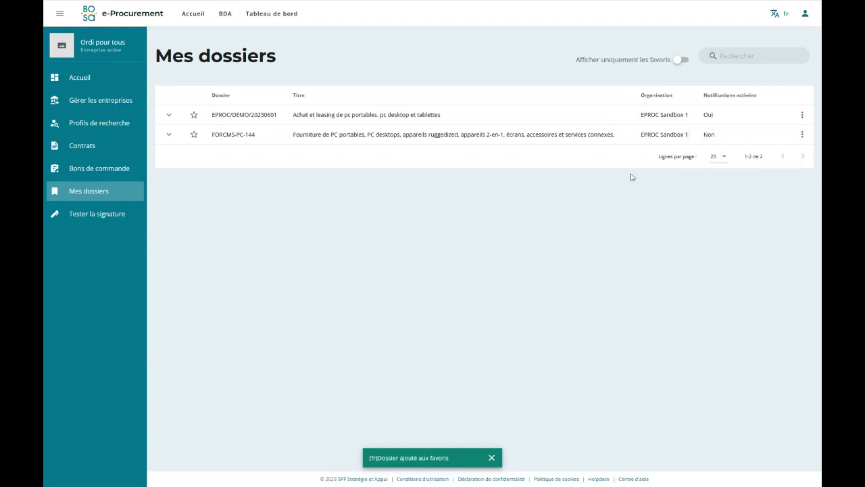
Remove FORCMS-PC-144 from favourites and turn off its notifications.
left_click(802, 134)
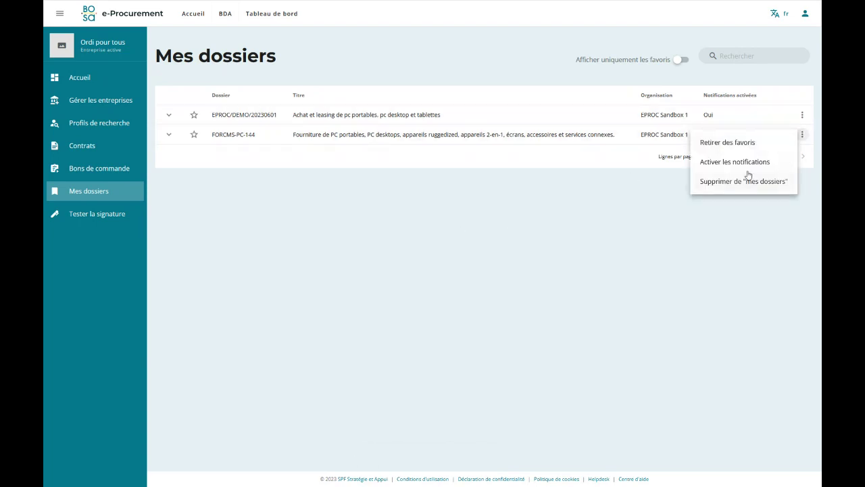
left_click(707, 142)
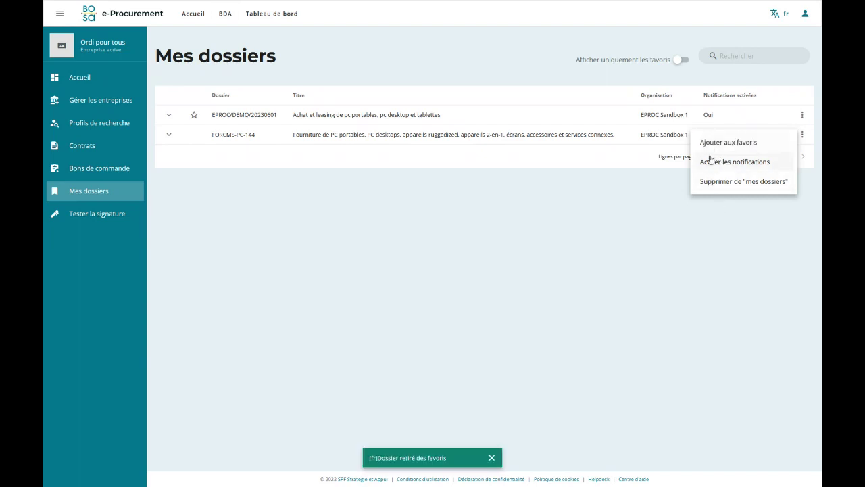
left_click(378, 237)
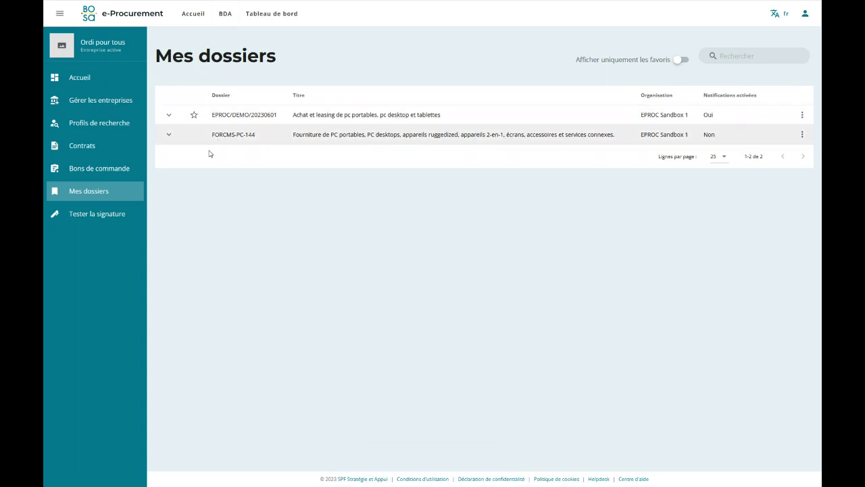
Filter to favourites, inspect the favourite dossier's sent submission, then show all dossiers again.
left_click(681, 60)
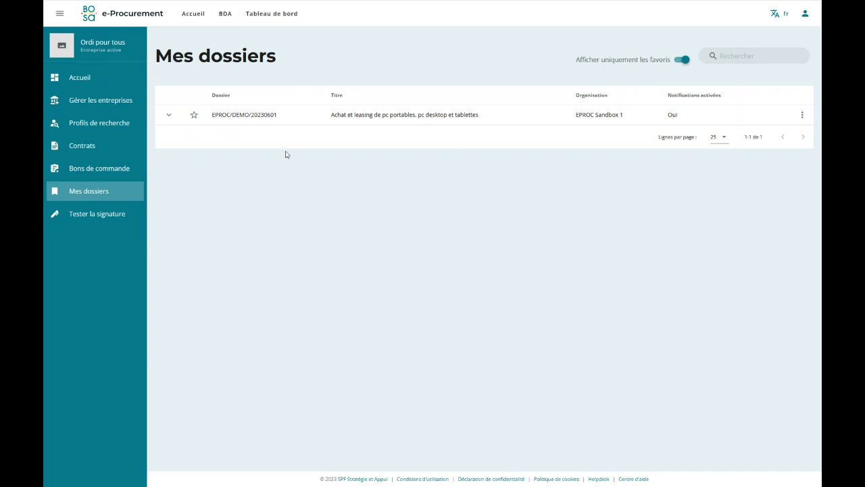
left_click(167, 116)
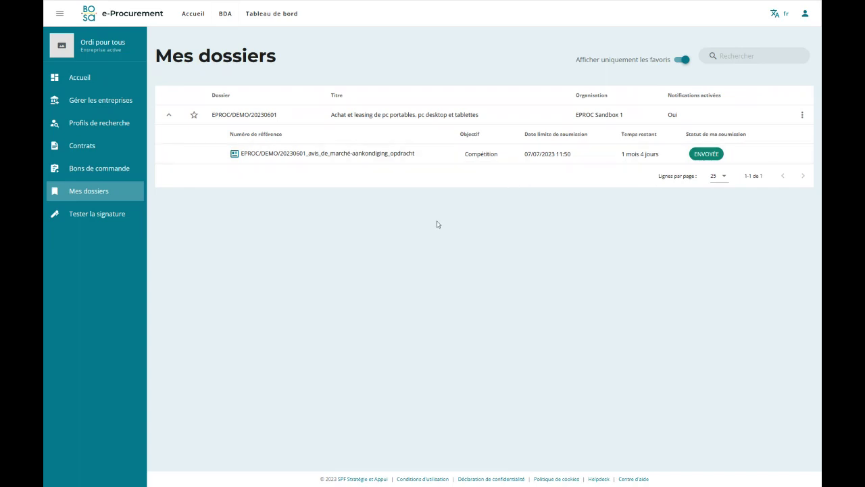
left_click(167, 115)
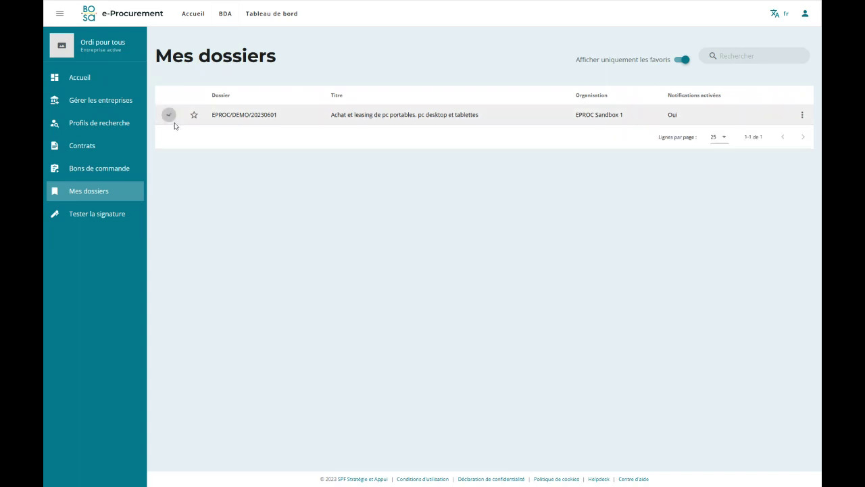
left_click(680, 62)
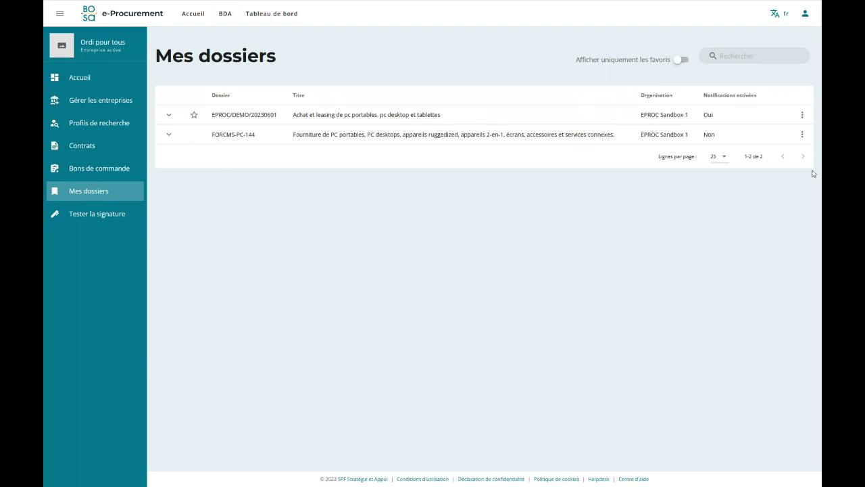
Delete FORCMS-PC-144 via Supprimer de "mes dossiers" and confirm.
left_click(801, 135)
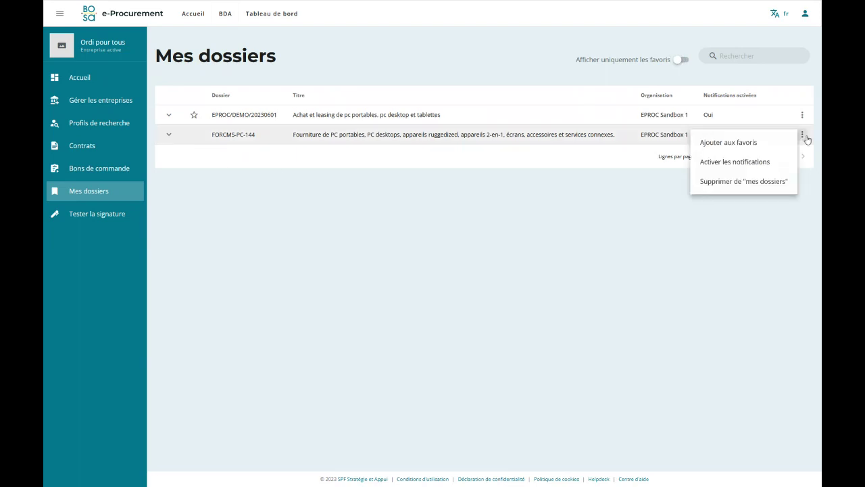
left_click(719, 187)
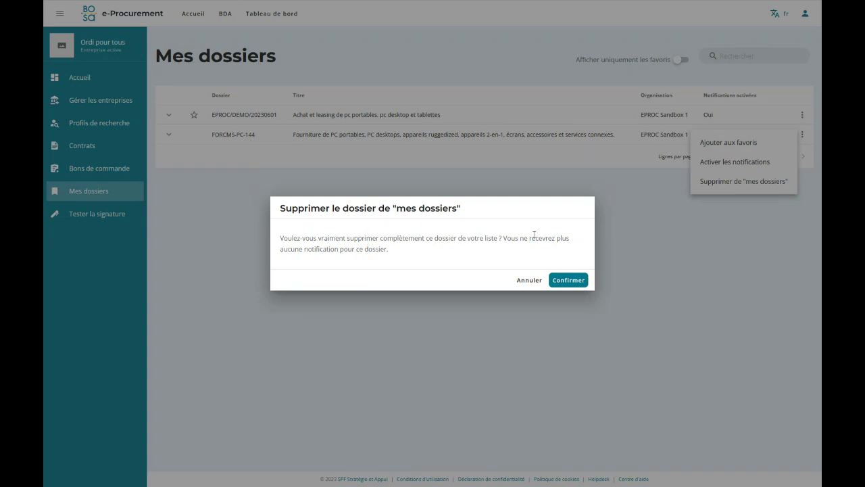
left_click(561, 284)
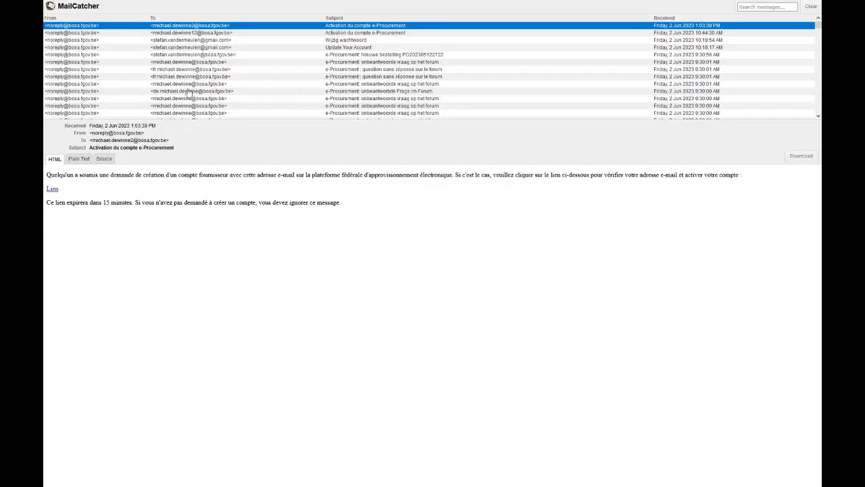
Refresh MailCatcher and open the 'Invitation à soumissionner' e-mail for ORDI POUR TOUS.
key("F5")
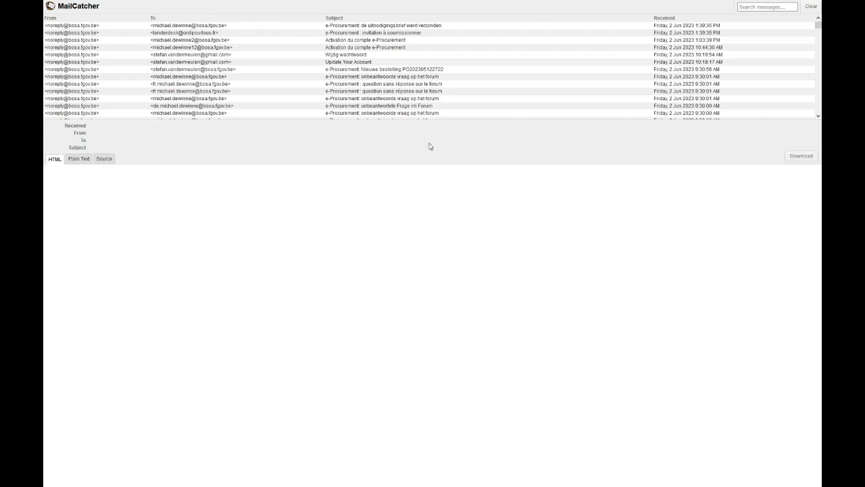
left_click(248, 34)
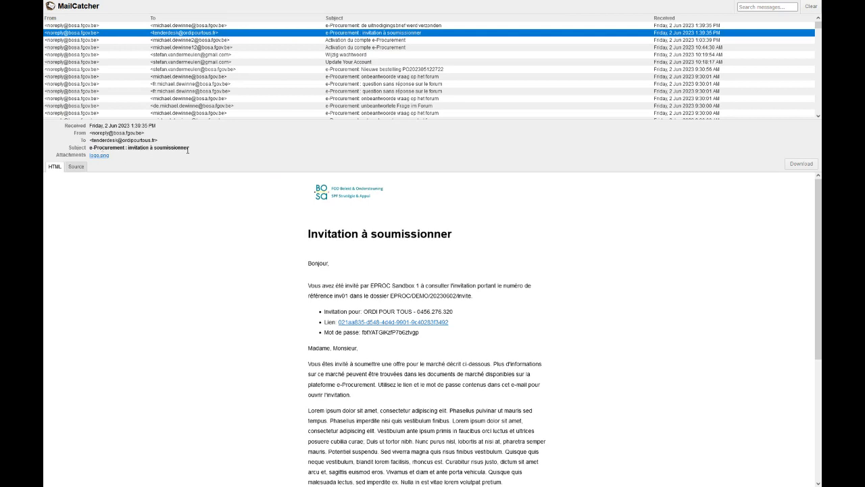
scroll(505, 334, "down", 1)
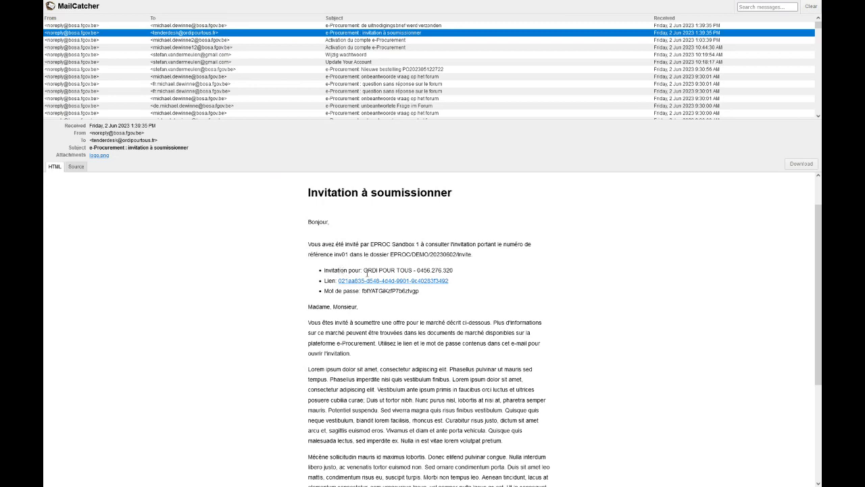
left_click_drag(365, 269, 411, 270)
left_click(374, 294)
Copy the invitation password and follow the e-mail's invitation link.
double_click(373, 291)
right_click(374, 291)
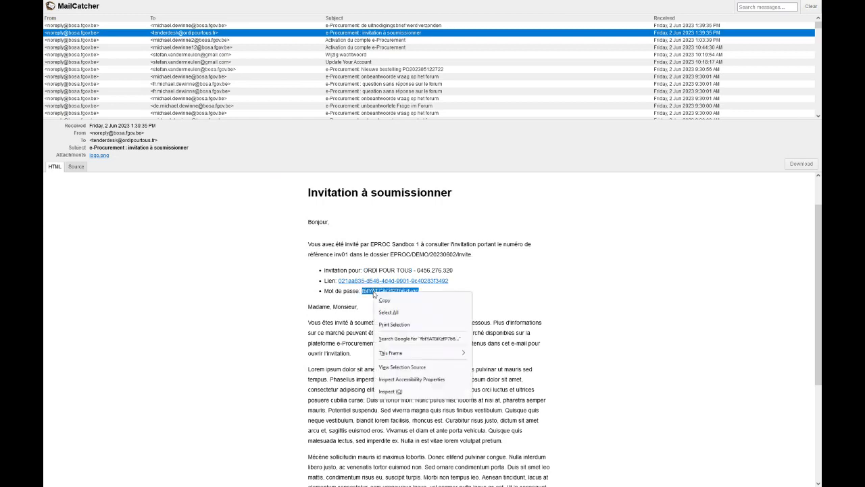
left_click(393, 301)
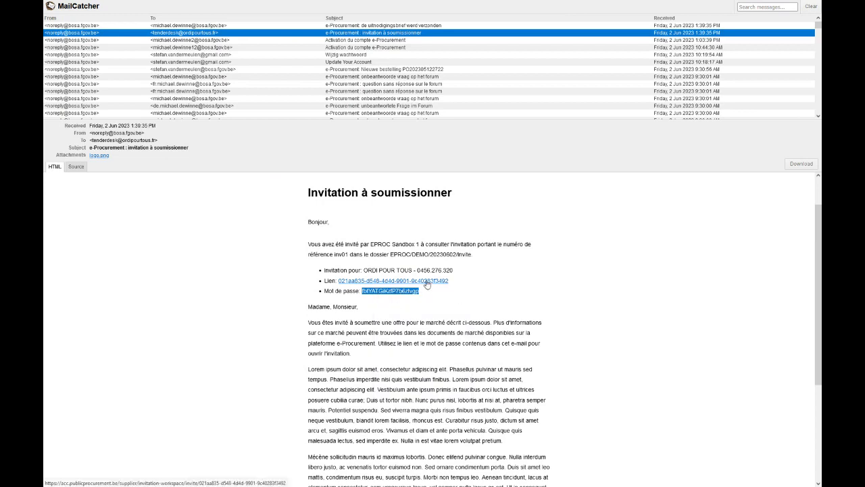
left_click(427, 283)
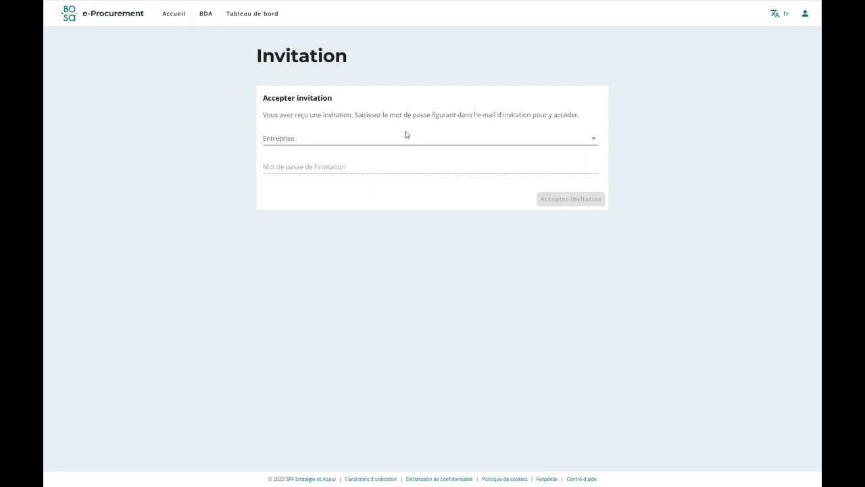
Accept the invitation for company Ordi pour tous using the pasted invitation password.
left_click(460, 138)
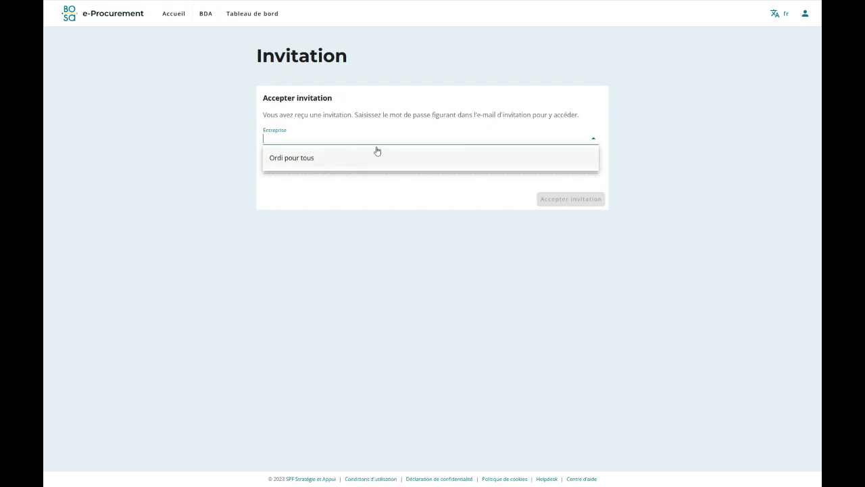
left_click(298, 160)
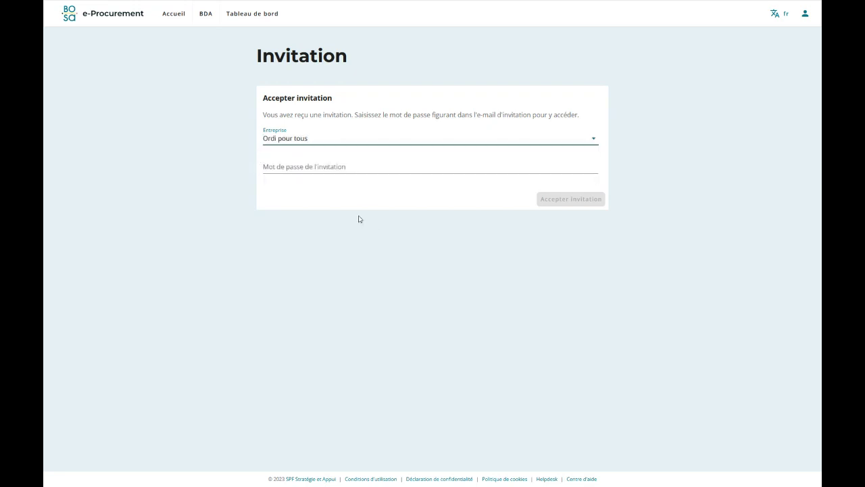
right_click(290, 165)
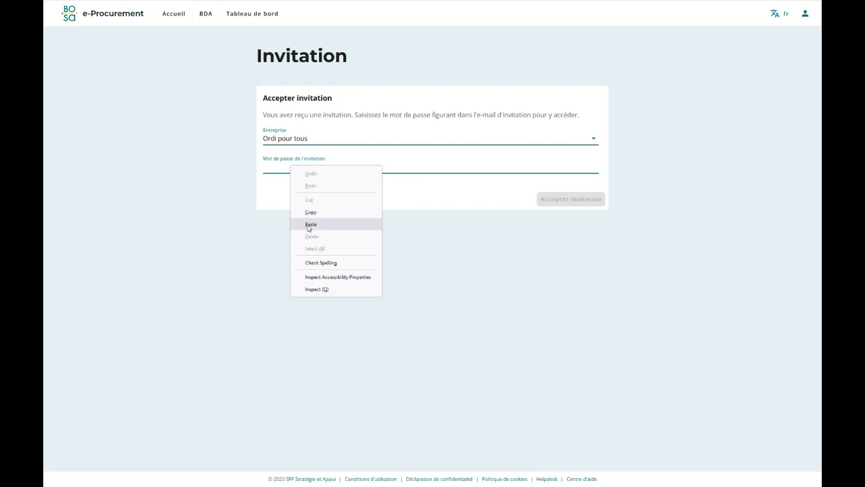
left_click(311, 224)
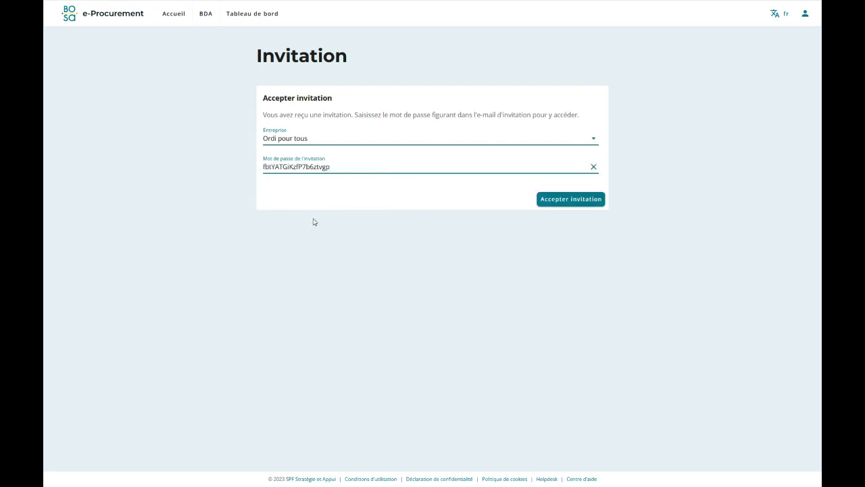
left_click(567, 205)
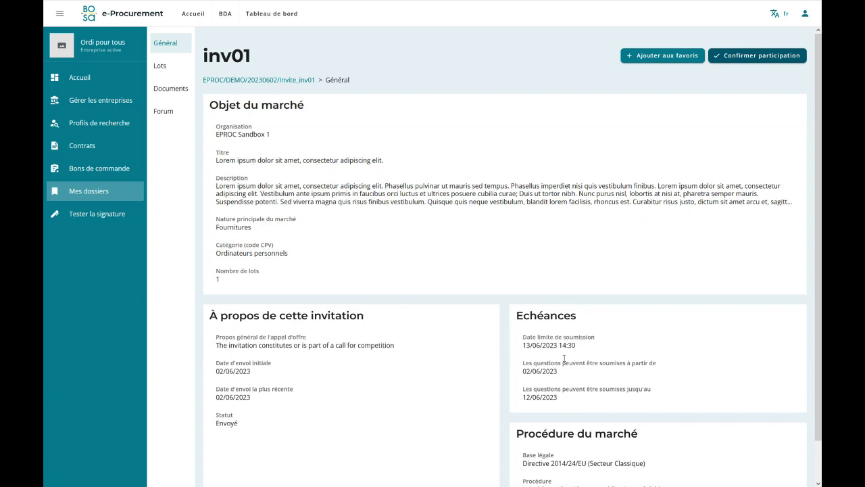
Browse inv01's Lots, Documents and Forum, cancel a new forum question, and return to Général.
scroll(569, 401, "down", 1)
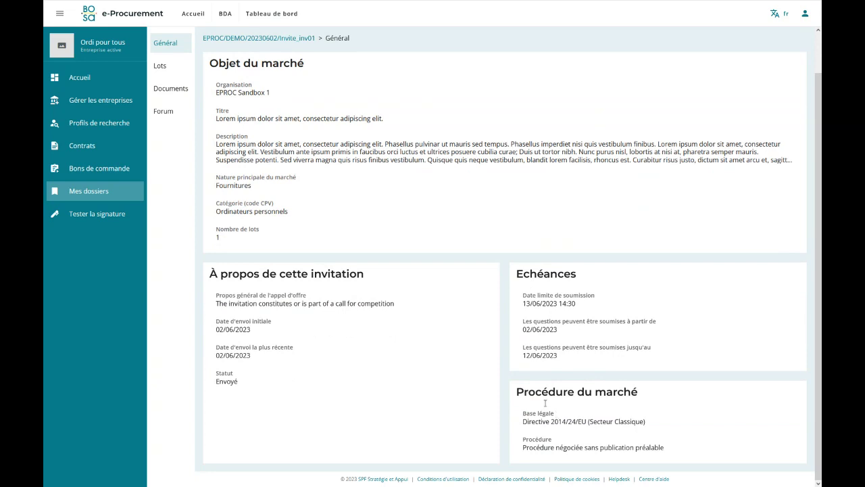
scroll(333, 334, "up", 1)
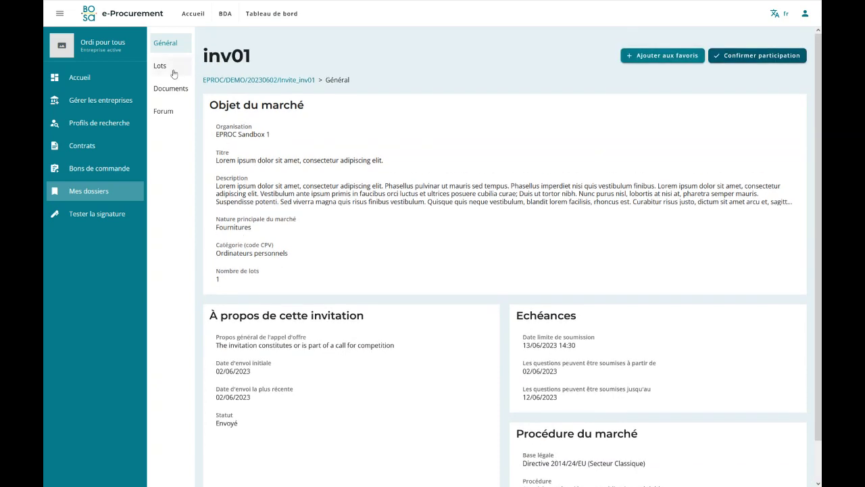
left_click(173, 72)
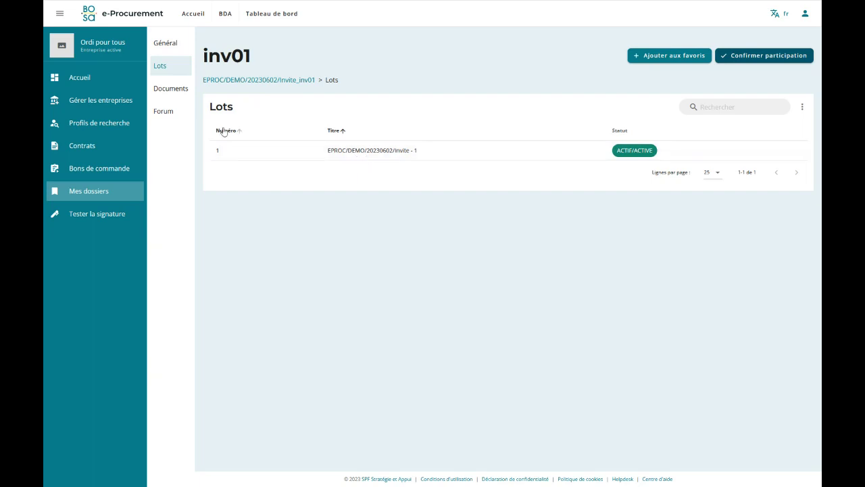
left_click(166, 92)
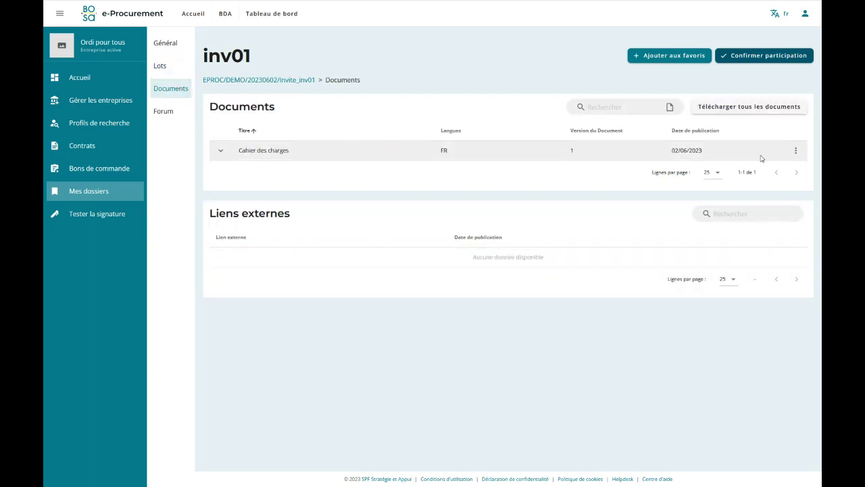
left_click(169, 116)
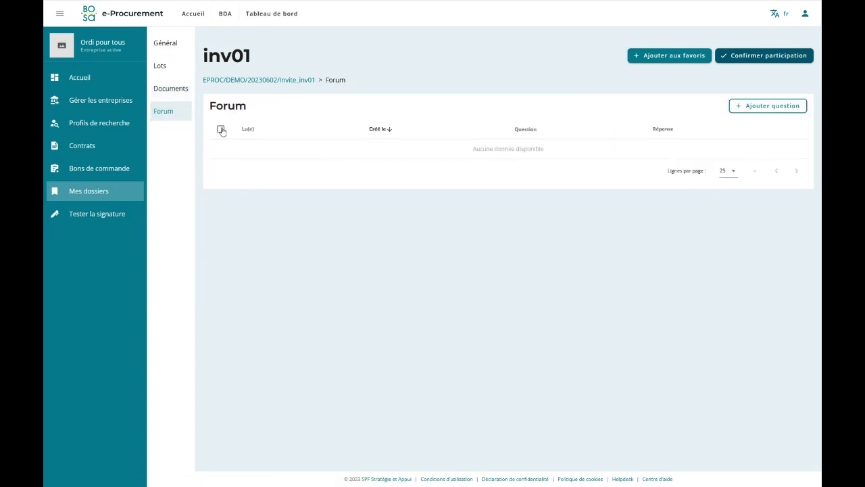
left_click(775, 108)
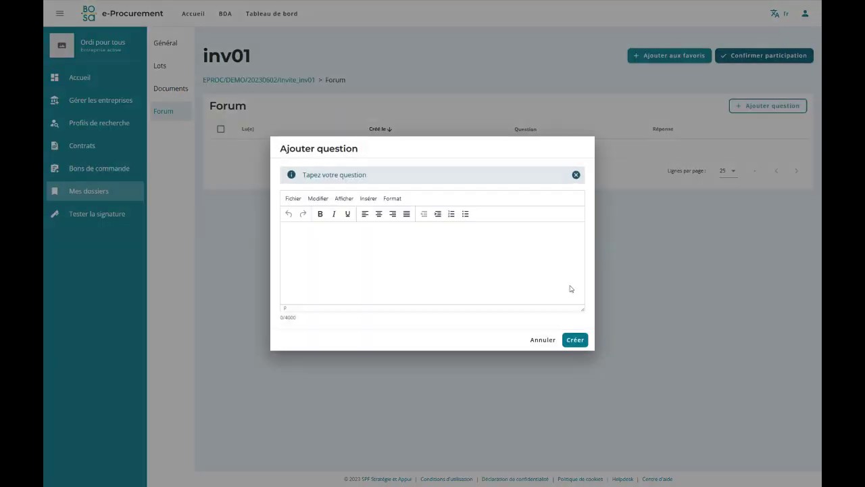
left_click(534, 339)
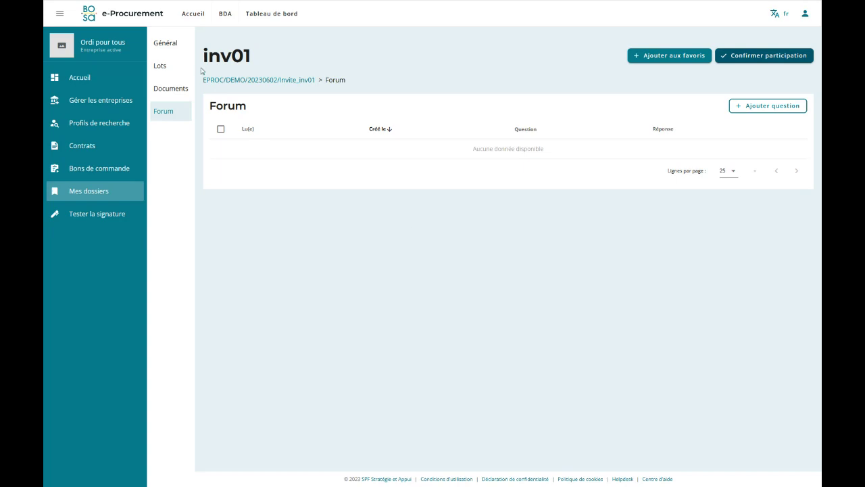
left_click(163, 45)
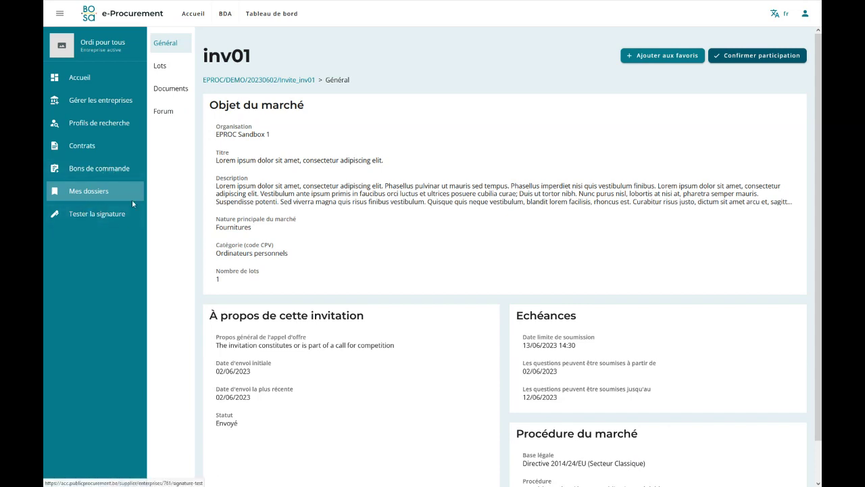
Open inv01 from the expanded EPROC/DEMO/20230602/Invite dossier and begin confirming participation.
left_click(70, 194)
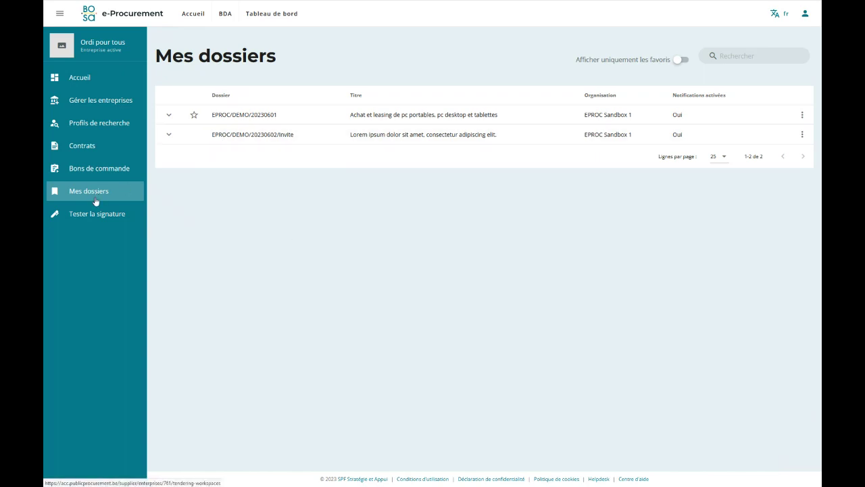
left_click(168, 134)
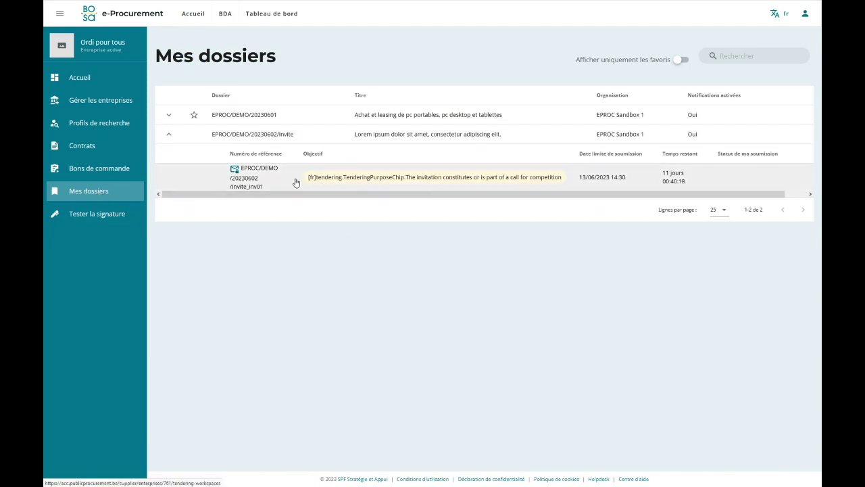
left_click(590, 179)
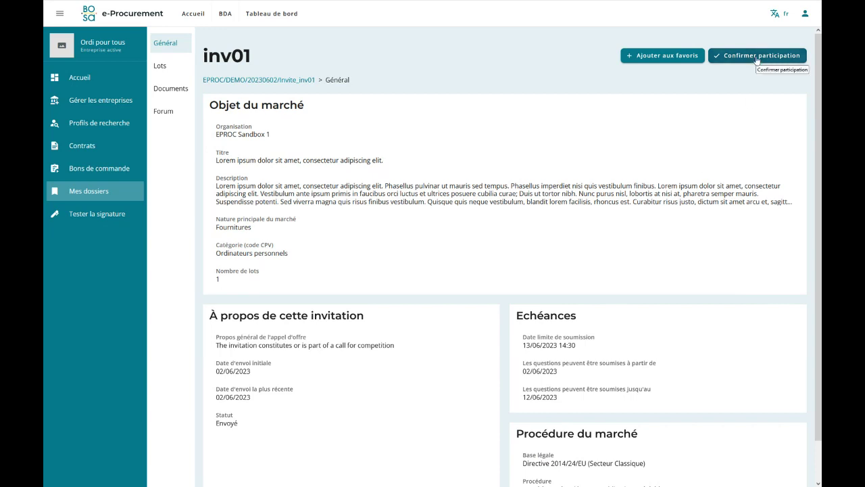
left_click(756, 56)
Confirm participation in inv01 and save the company phone number in its identification details.
left_click(568, 274)
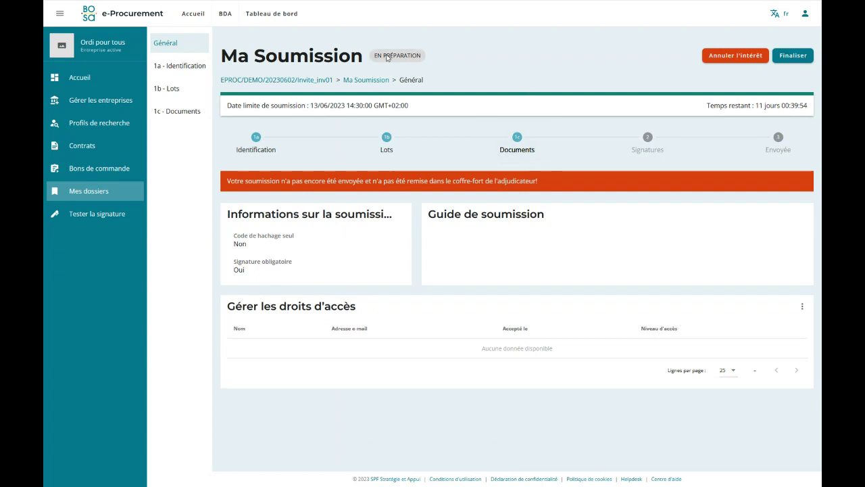
left_click(182, 69)
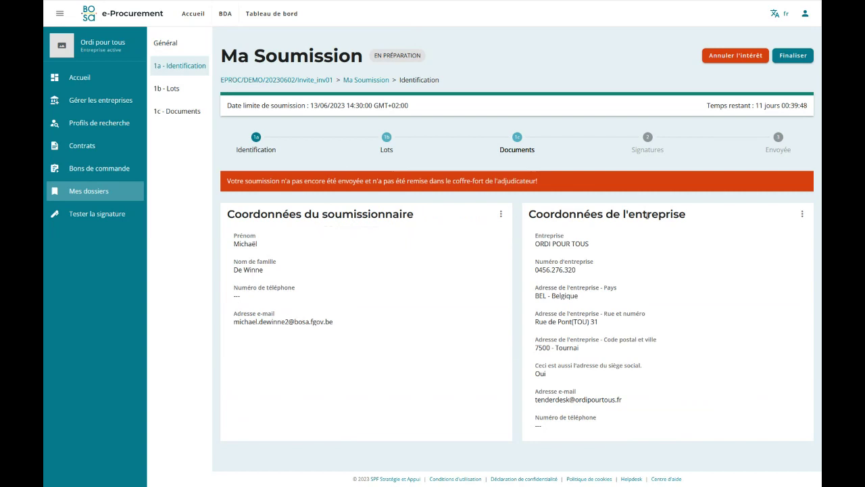
left_click(803, 215)
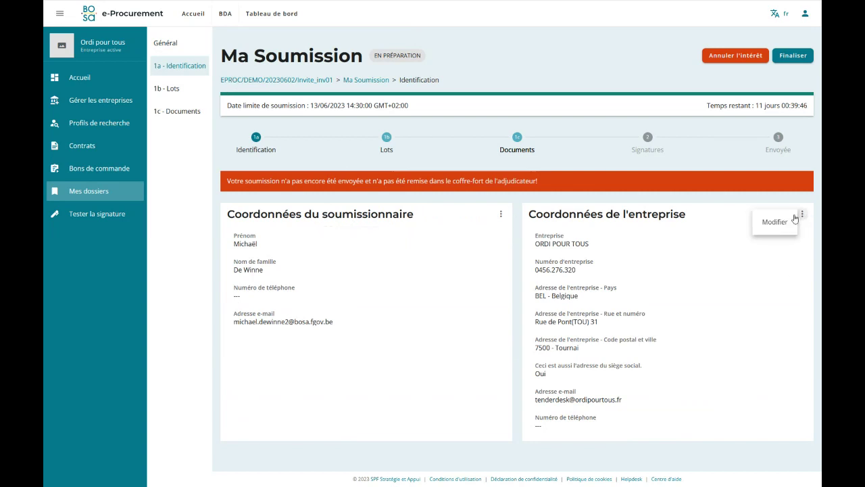
left_click(775, 222)
left_click(306, 352)
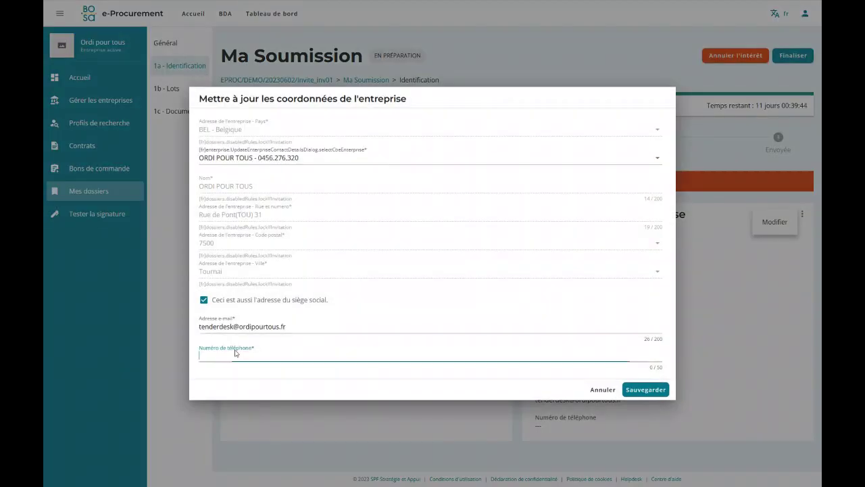
type("+32 12345798")
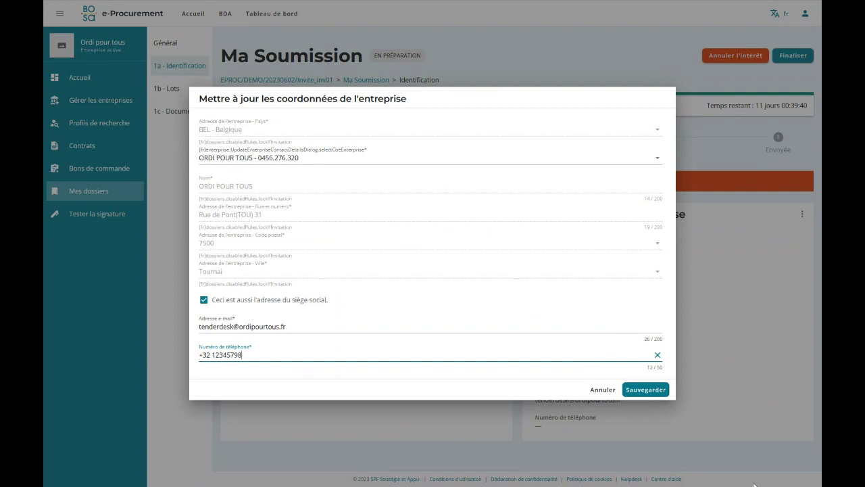
left_click(646, 390)
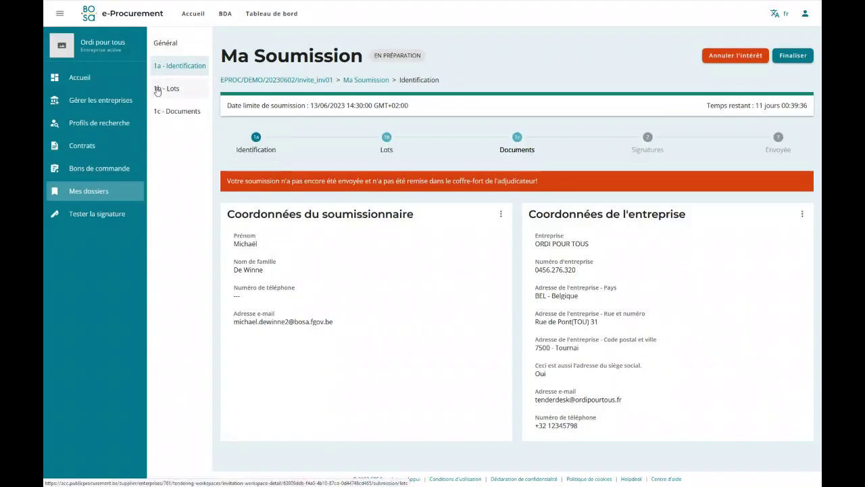
Move through the submission's Lots step to the empty Documents step and start adding documents.
left_click(162, 88)
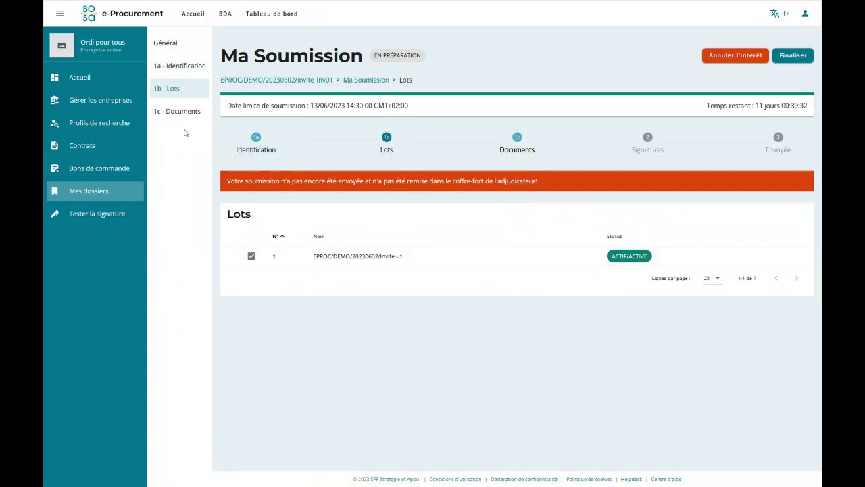
left_click(178, 112)
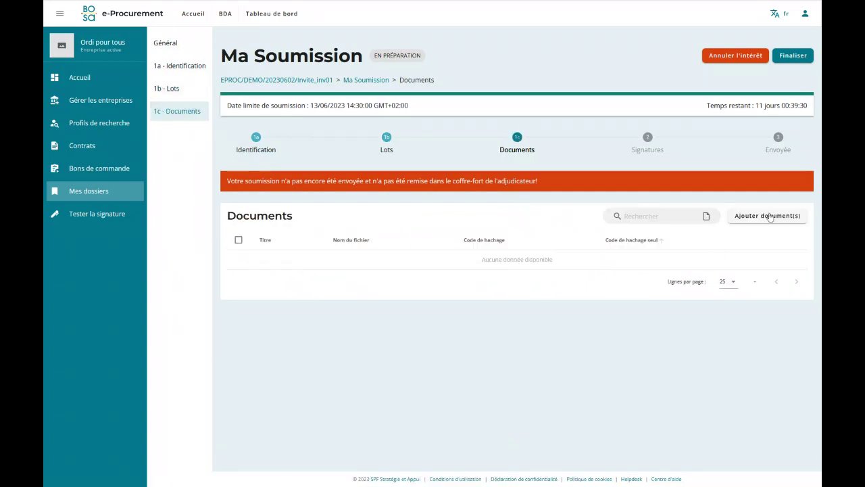
left_click(769, 216)
Upload OFFRE.pdf, Formulaire d'offre.pdf and Proposition_technique.zip and save them to the inv01 submission.
left_click(439, 80)
scroll(146, 156, "down", 4)
left_click(139, 163)
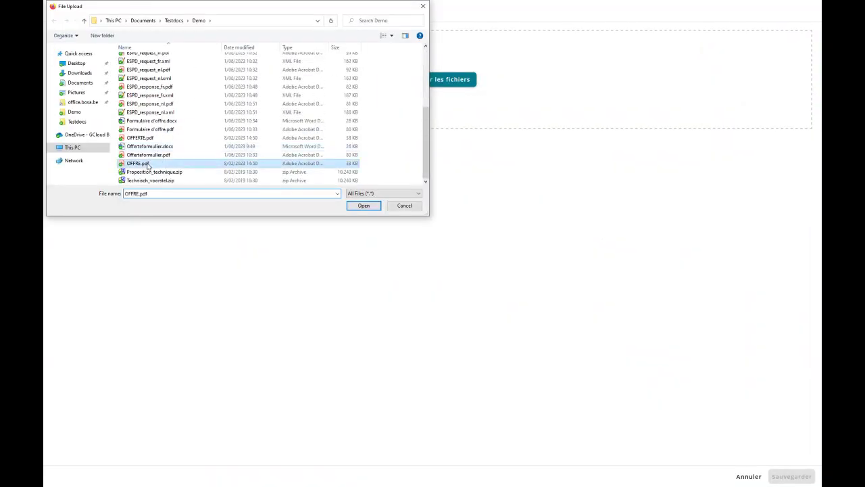
left_click(148, 129, "ctrl")
left_click(146, 172, "ctrl")
left_click(363, 206)
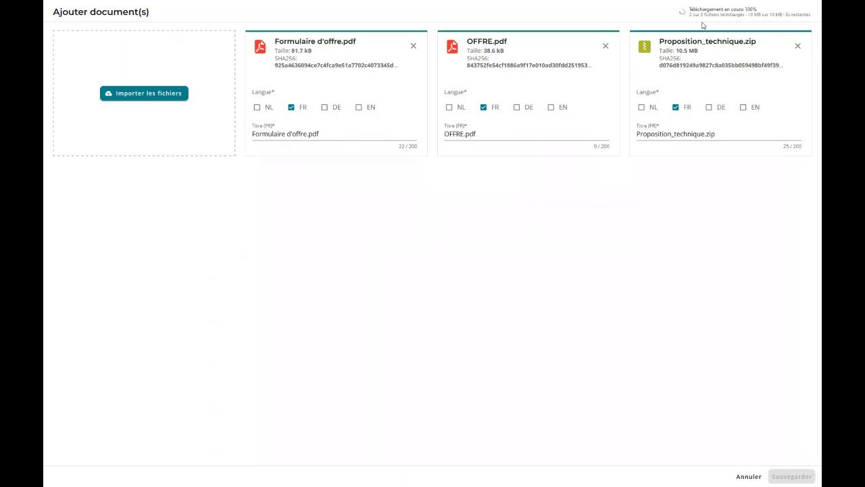
left_click(789, 476)
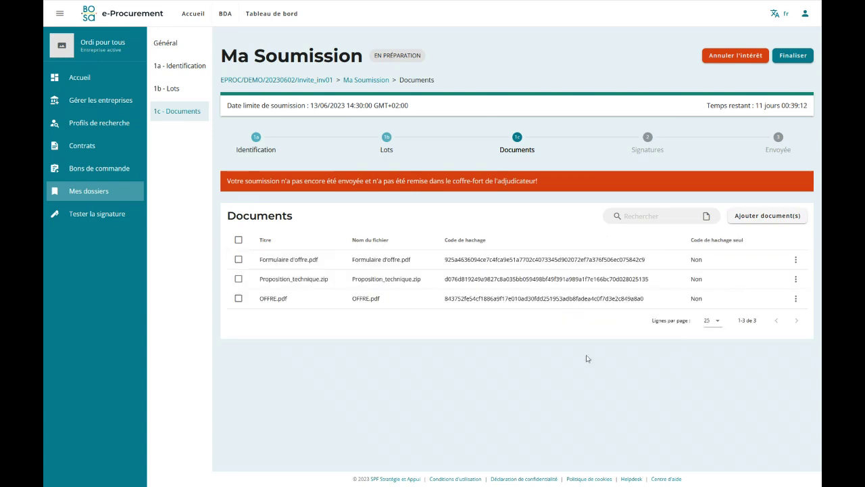
Finalise the inv01 submission, then sign its deposit report with the eID card and PIN.
left_click(792, 57)
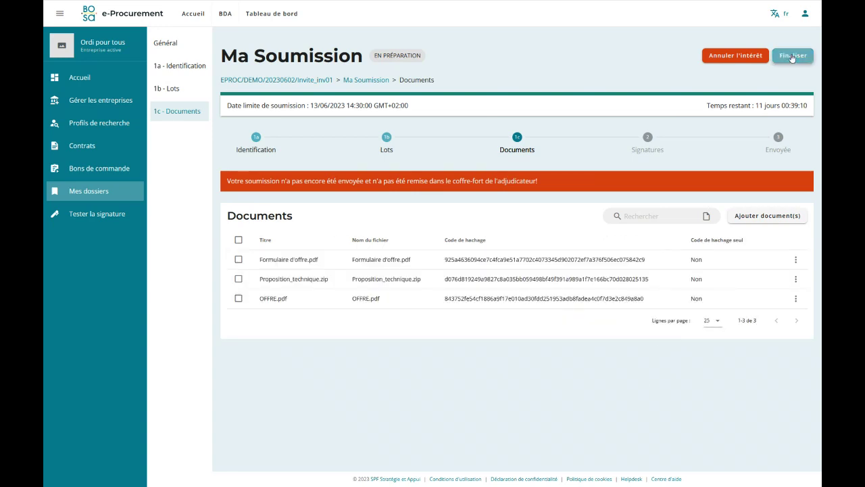
left_click(570, 279)
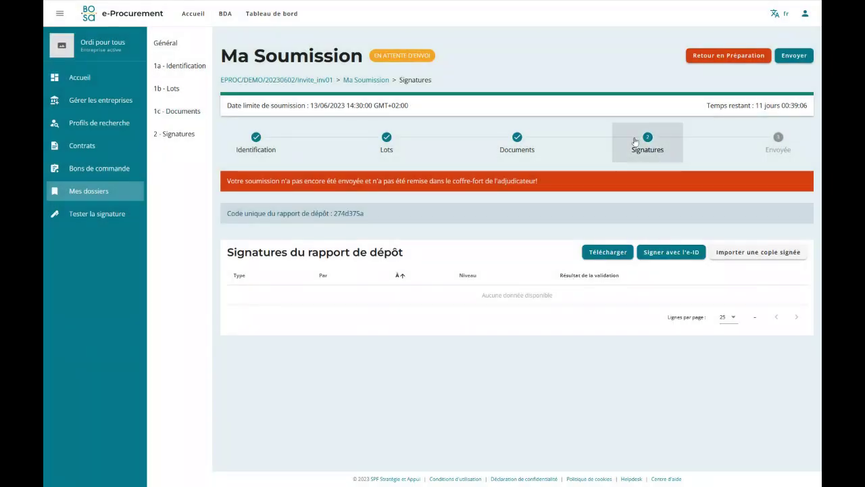
left_click(665, 259)
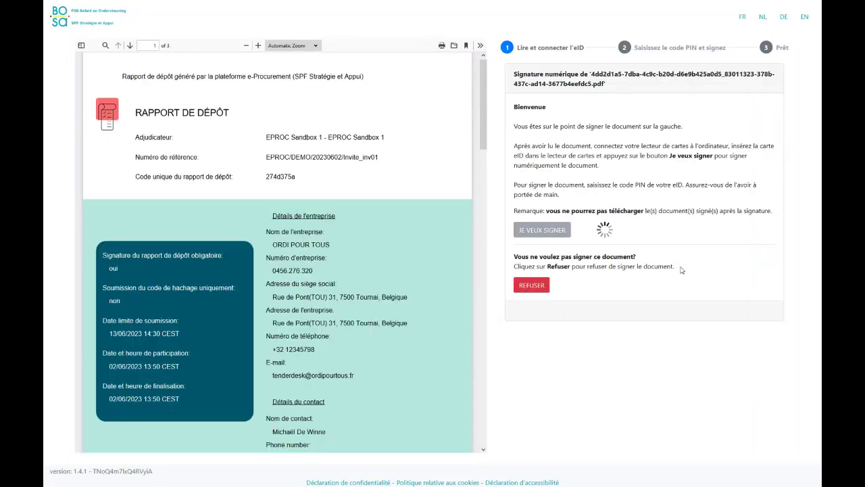
left_click_drag(486, 93, 492, 216)
scroll(491, 215, "up", 10)
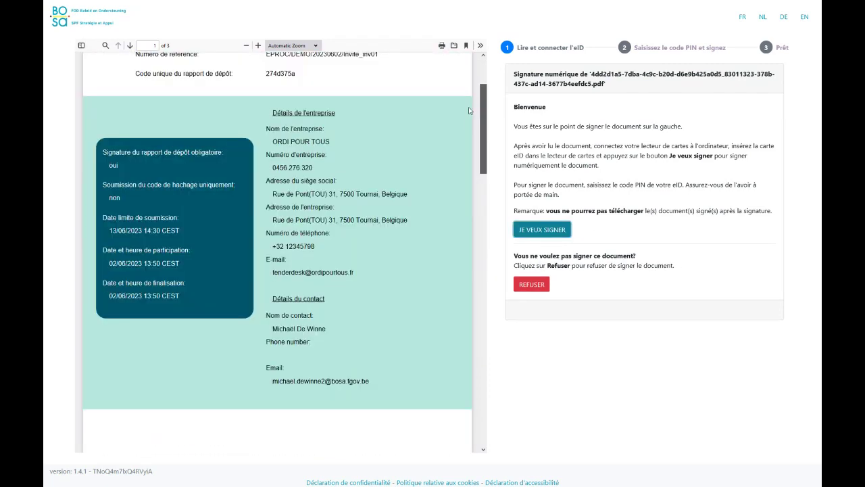
left_click(540, 229)
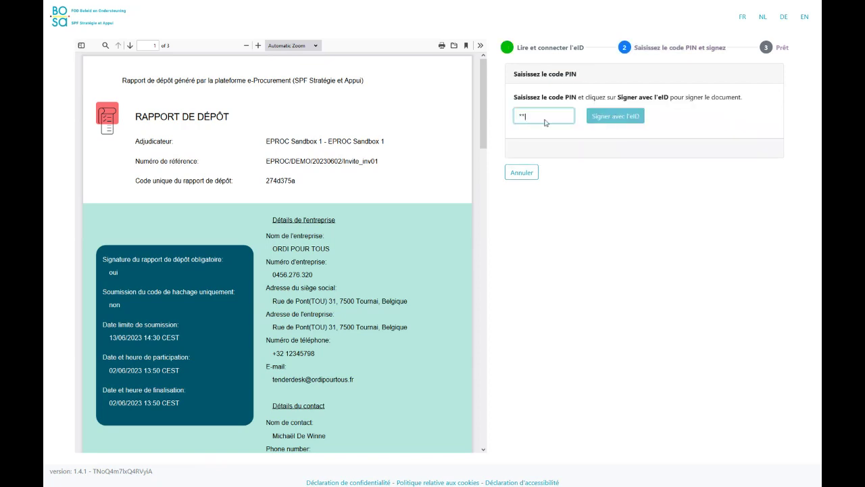
type("**")
key("Tab")
left_click(596, 118)
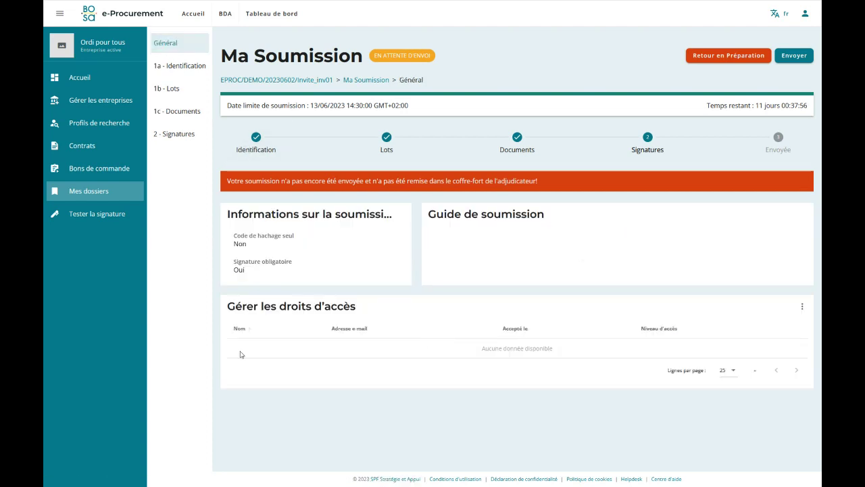
Review the deposit report's signatures and its not-yet-sent warning under 2 - Signatures.
left_click(186, 138)
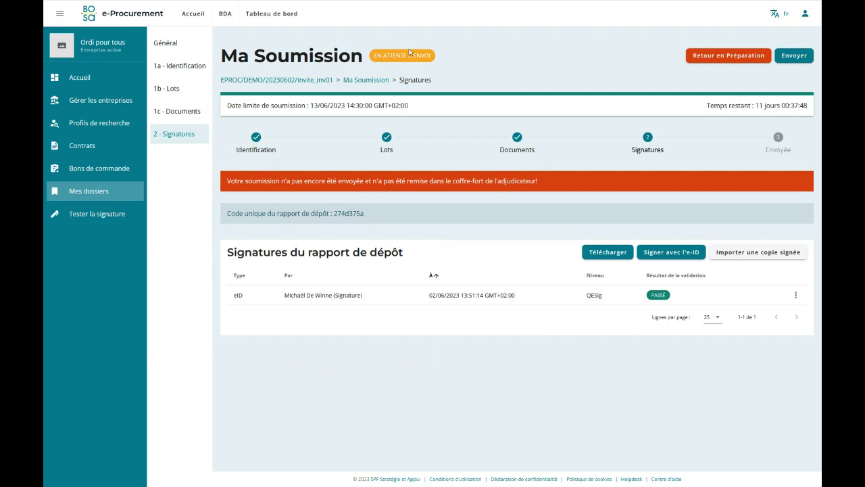
left_click_drag(228, 181, 570, 192)
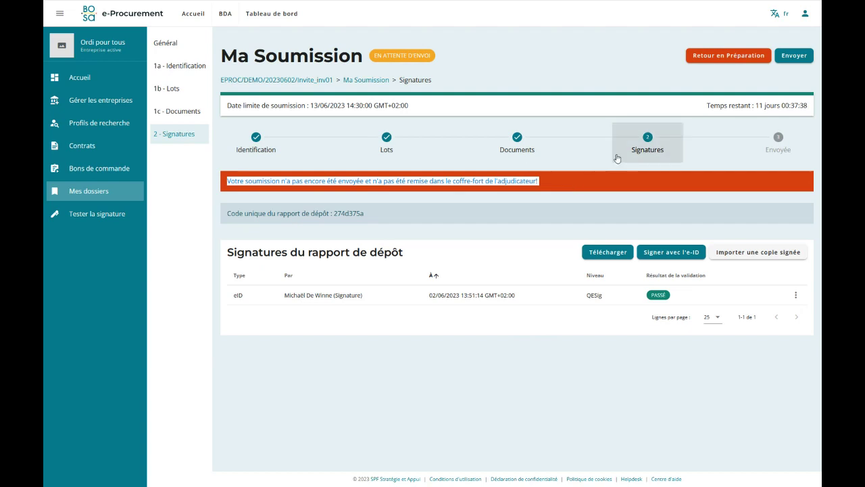
left_click(802, 75)
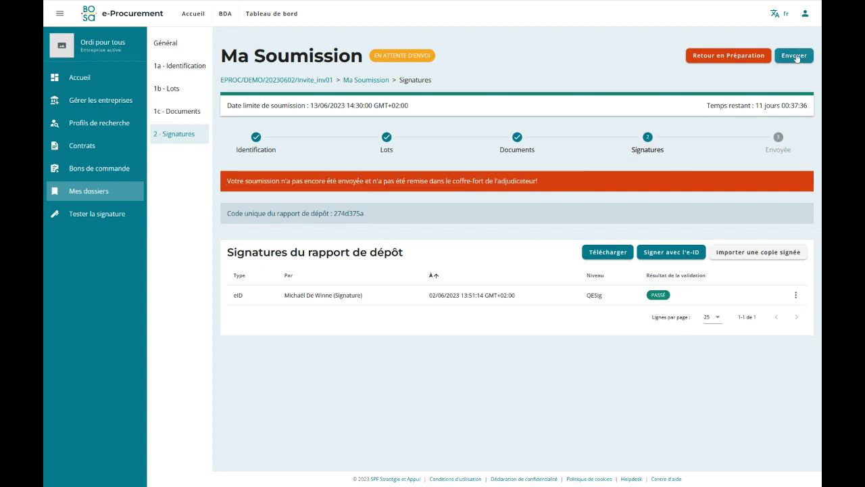
Send the submission to the buyer, confirm it, and return to the agenda slide.
left_click(796, 56)
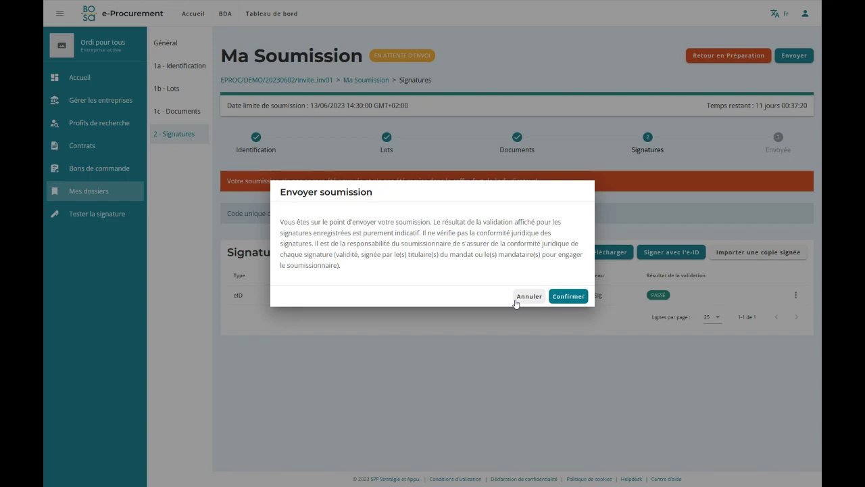
left_click(566, 298)
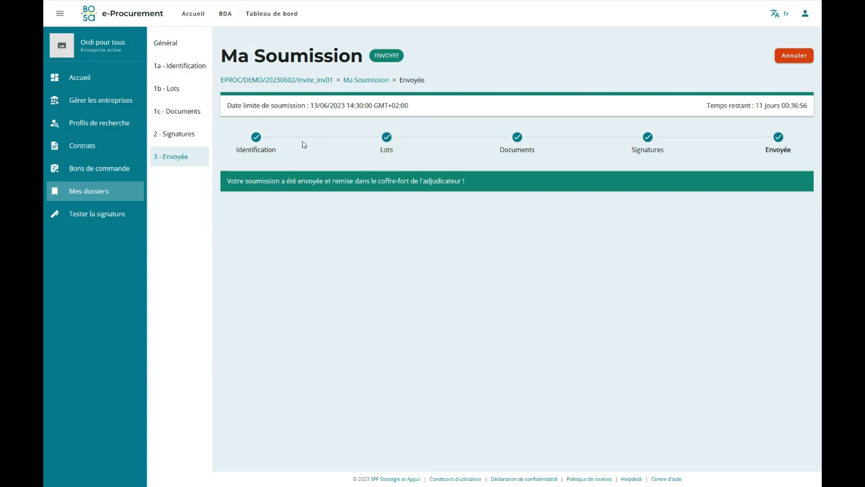
key("alt+Tab")
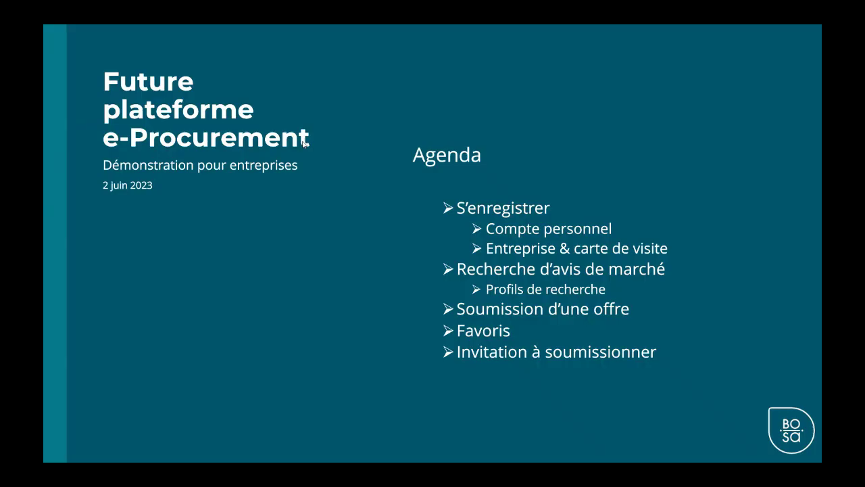